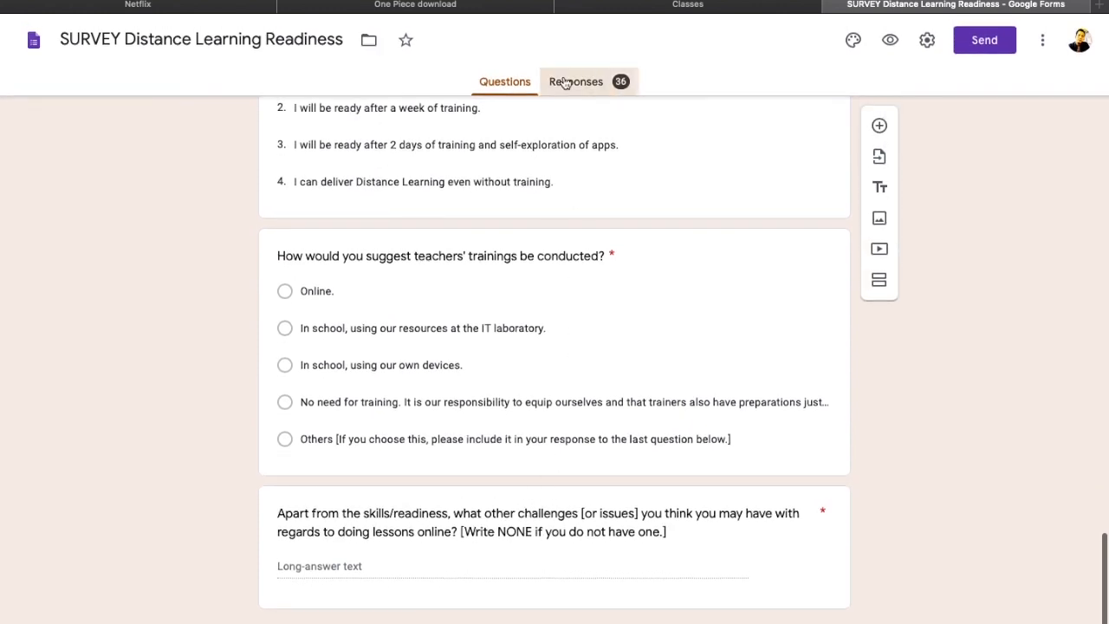
Examine the response summary of the SURVEY Distance Learning Readiness form, from the respondent list through the charts for each question
left_click(564, 82)
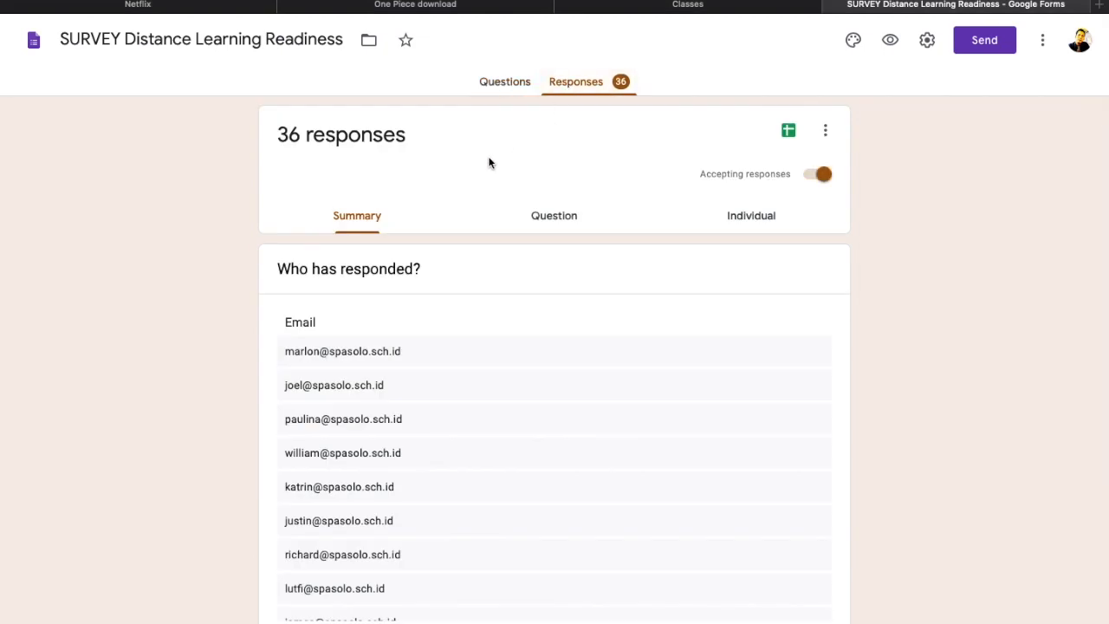
scroll(176, 396, "down", 2)
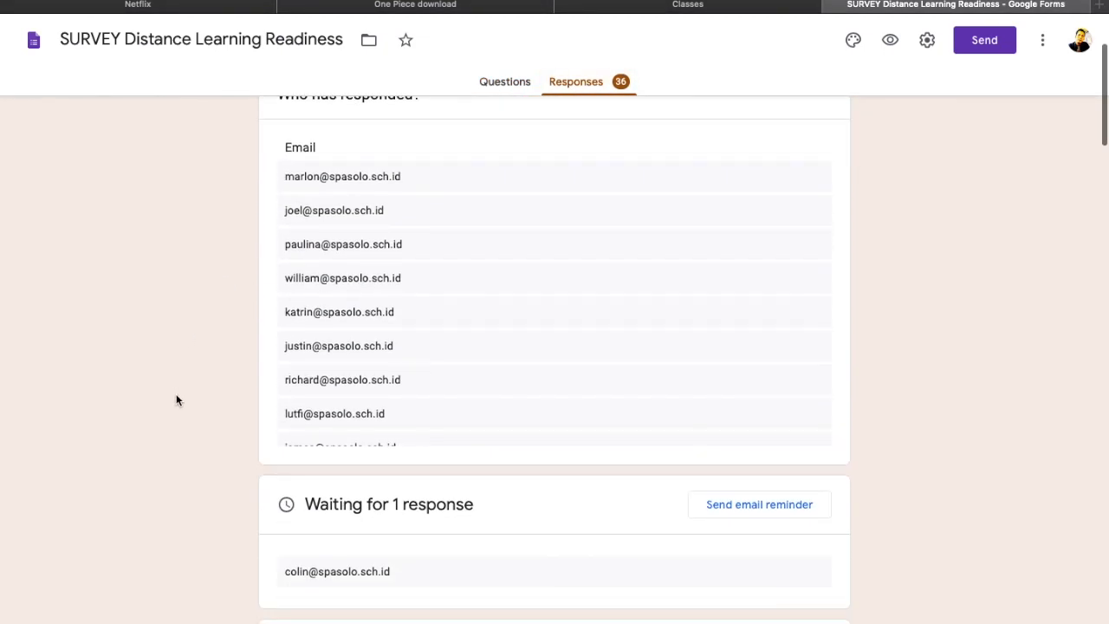
scroll(176, 400, "down", 4)
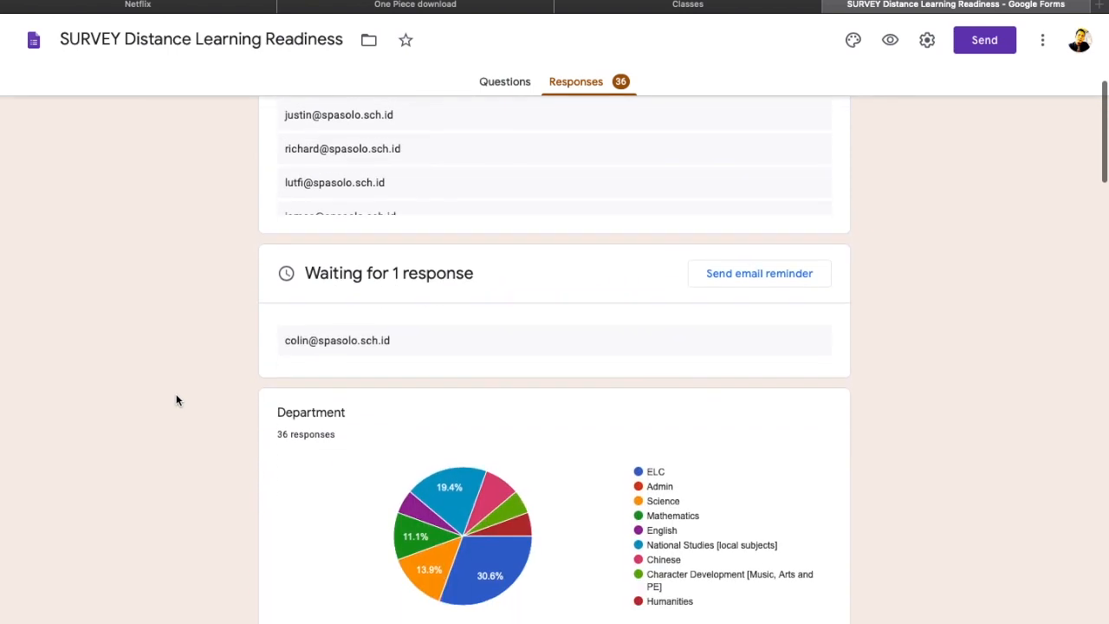
scroll(176, 399, "down", 2)
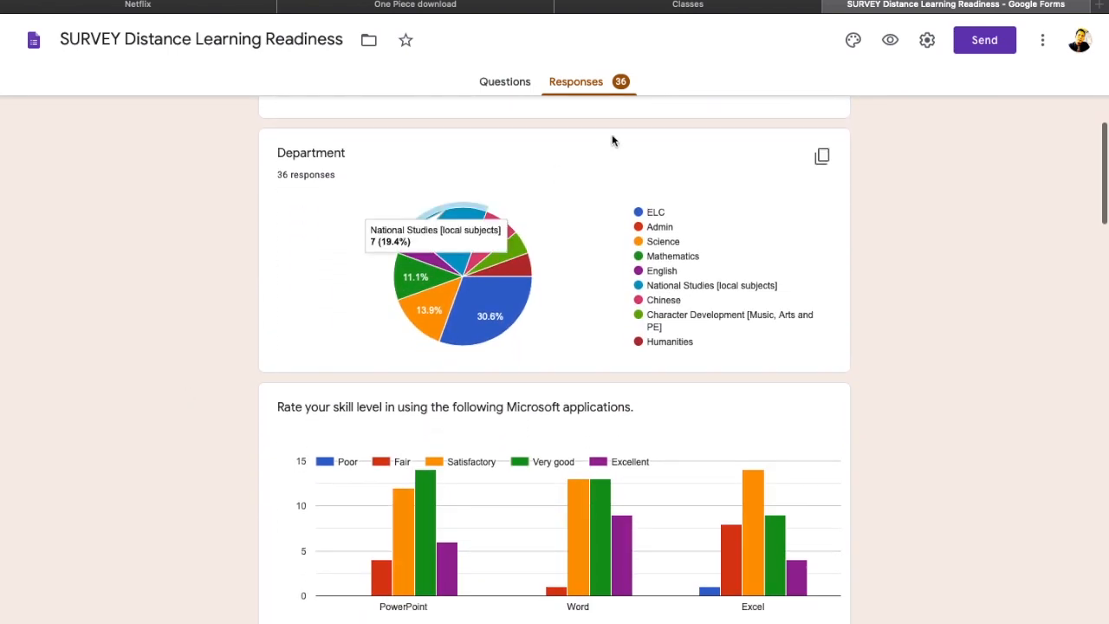
scroll(616, 458, "down", 4)
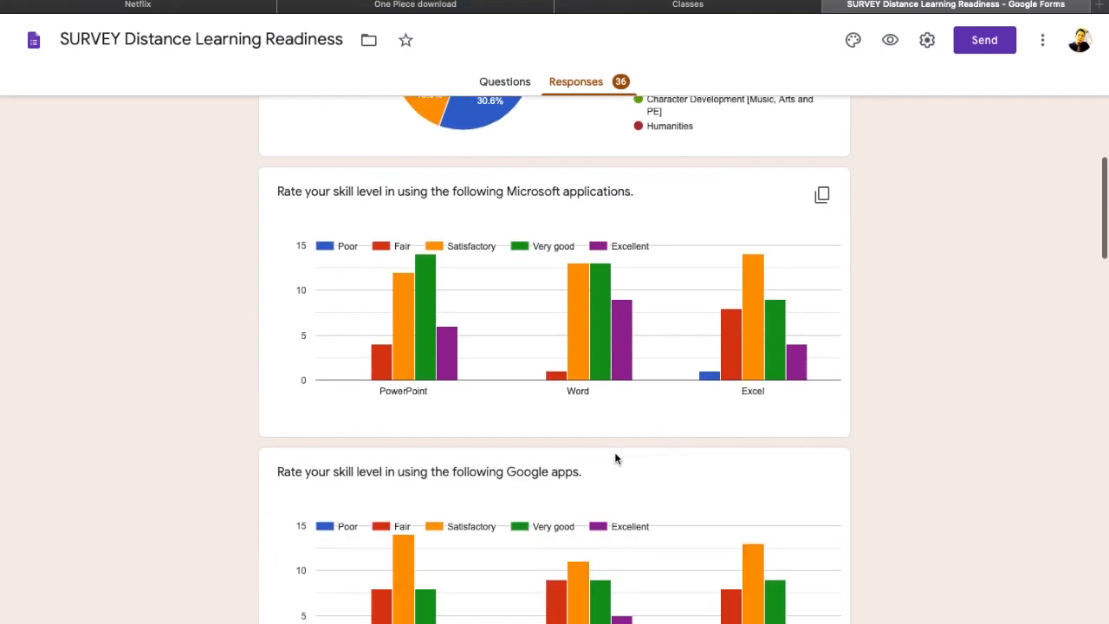
scroll(450, 351, "down", 3)
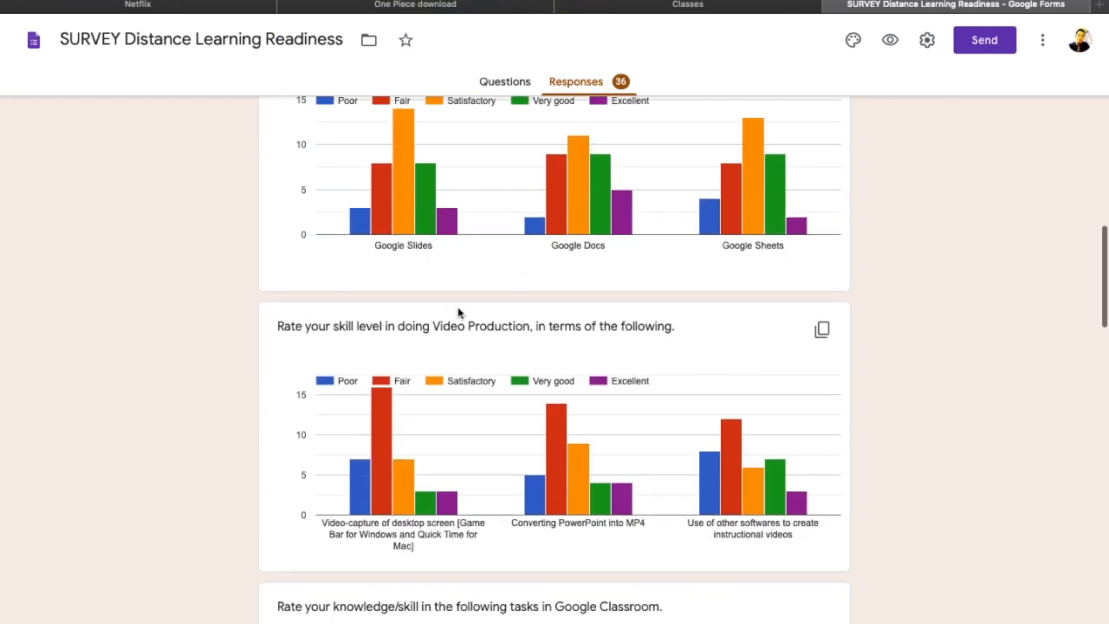
scroll(574, 417, "down", 8)
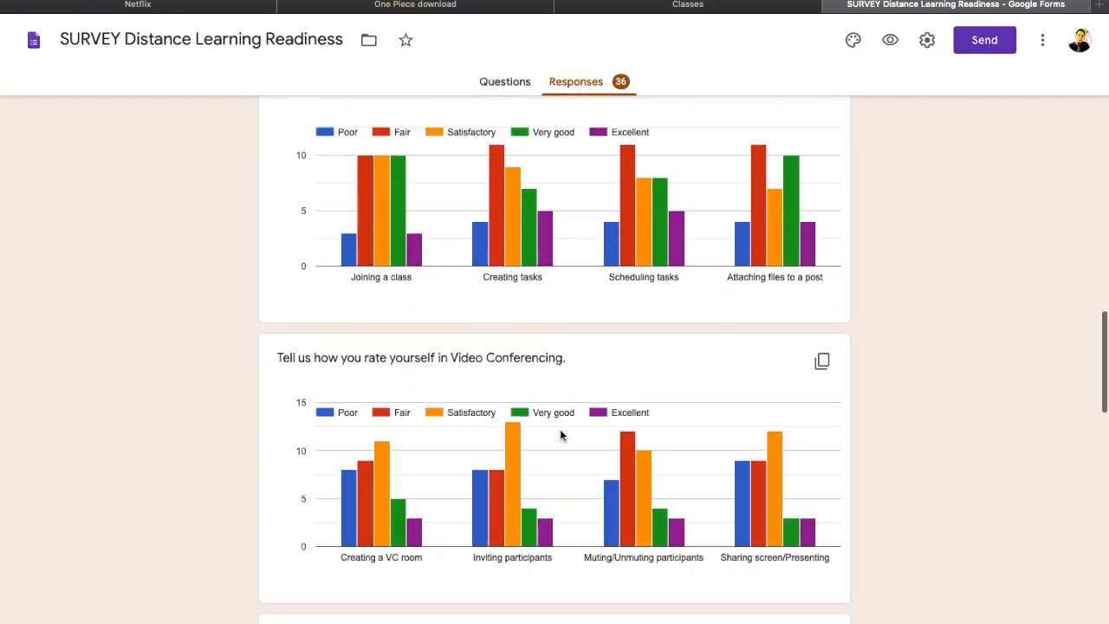
scroll(560, 433, "down", 5)
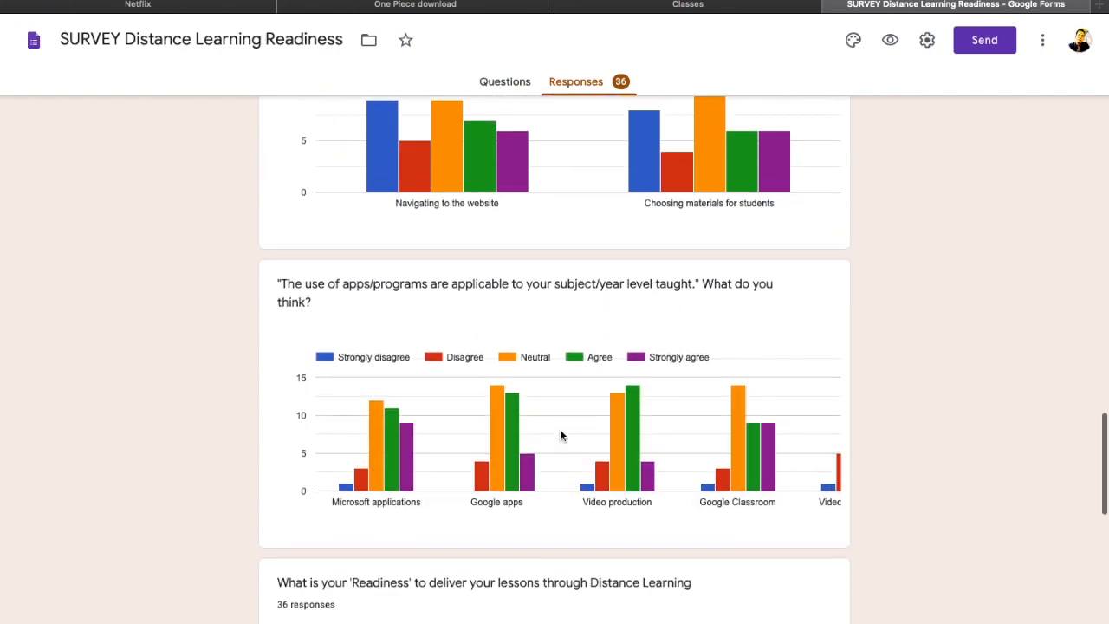
scroll(560, 436, "down", 5)
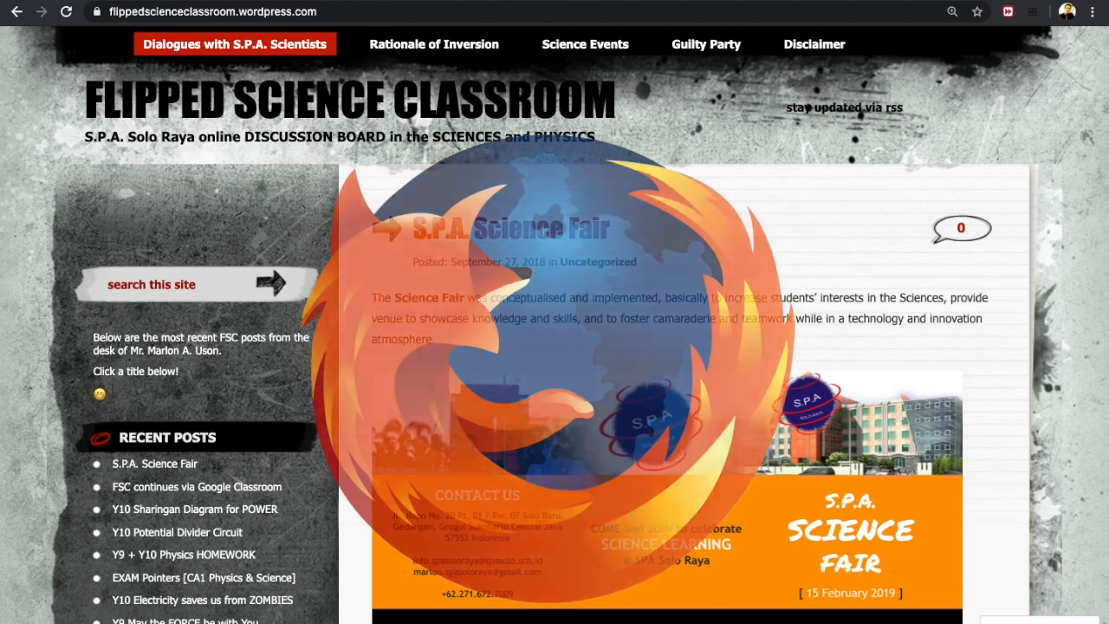
Open Google Forms from the Google apps list on a new browser page
mouse_move(587, 49)
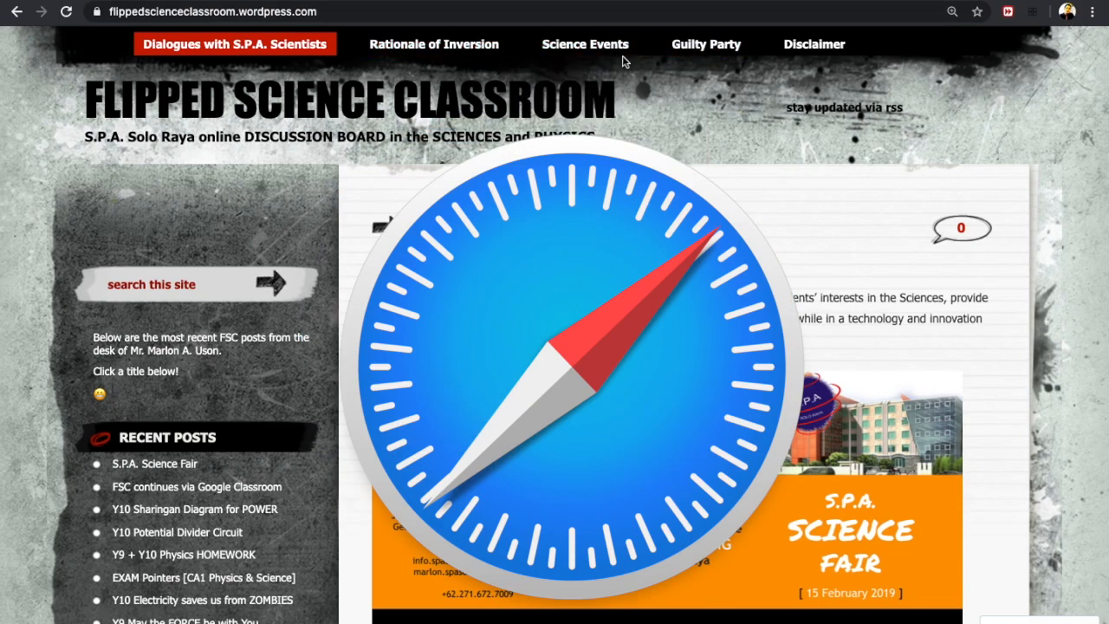
left_click(582, 1)
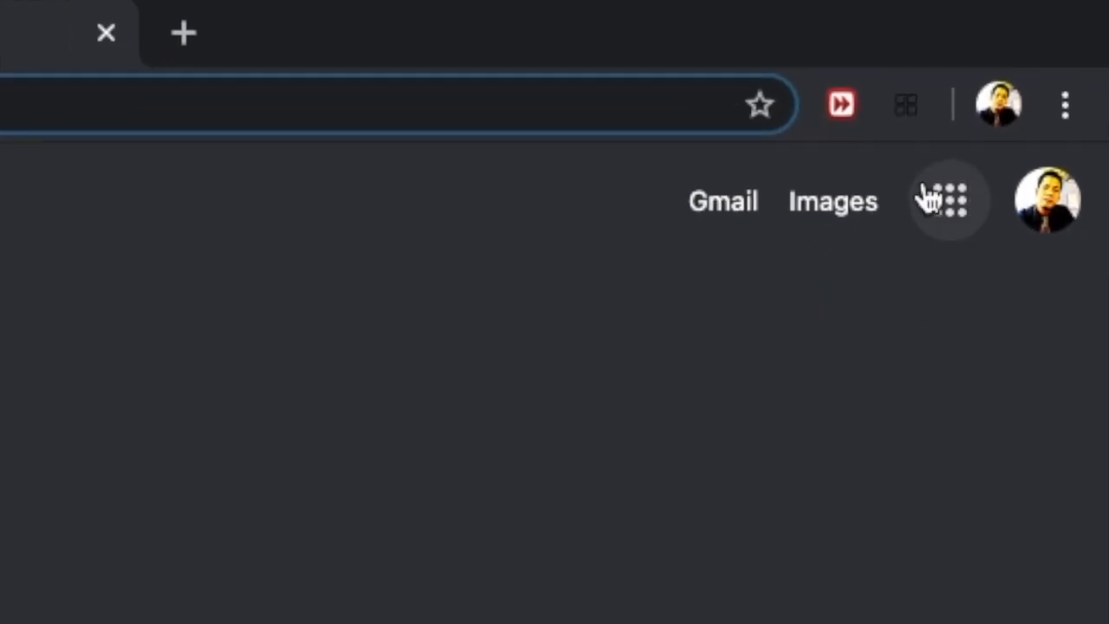
left_click(970, 171)
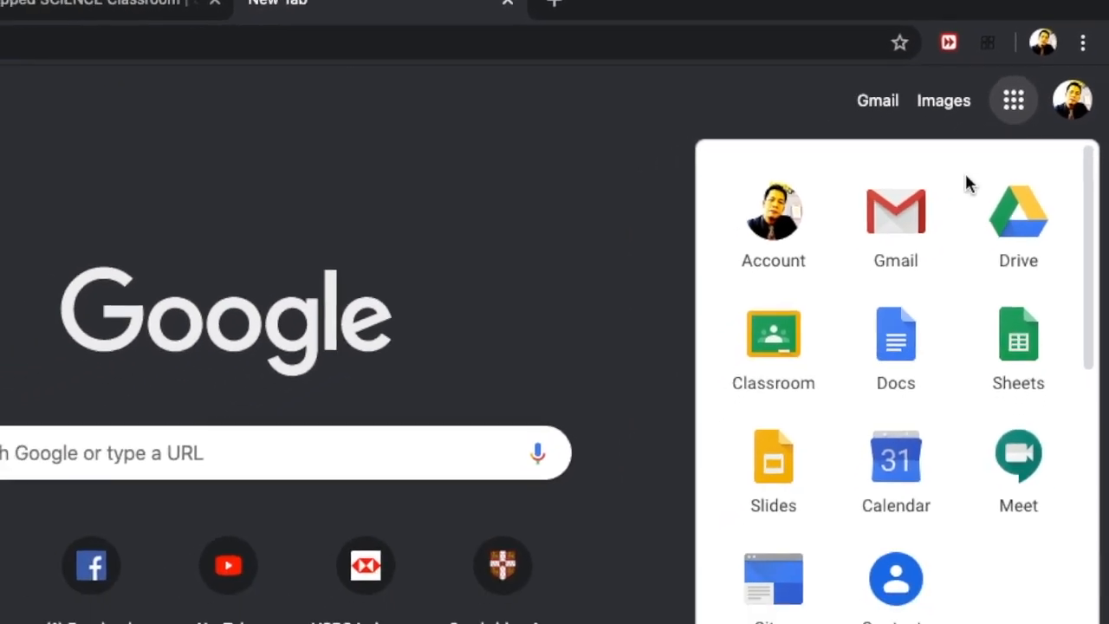
scroll(863, 577, "down", 3)
scroll(888, 507, "down", 5)
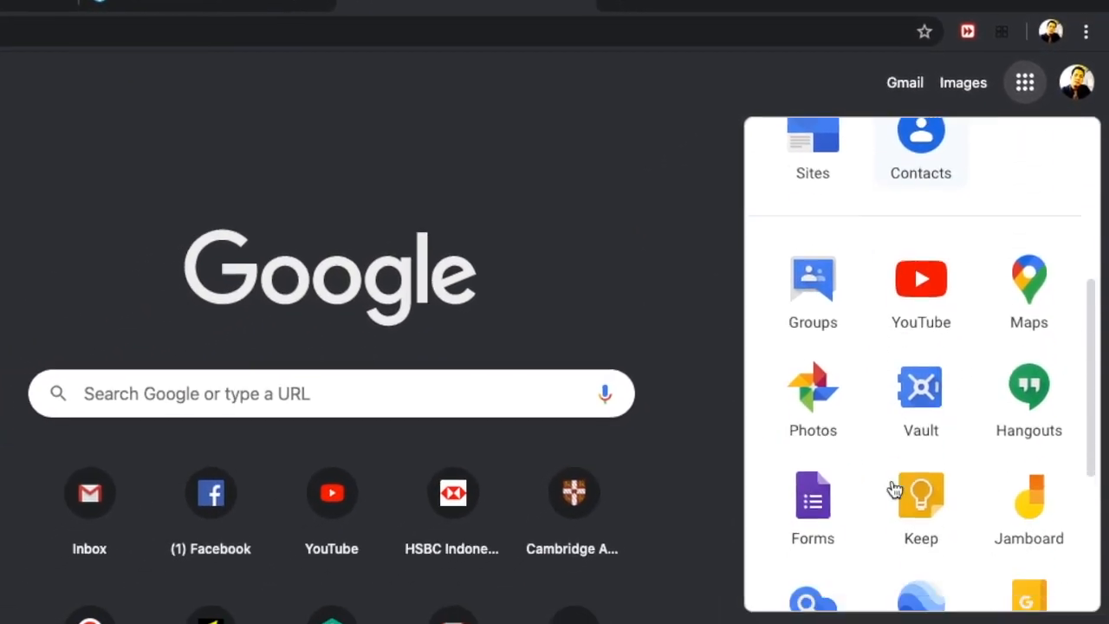
scroll(912, 446, "down", 1)
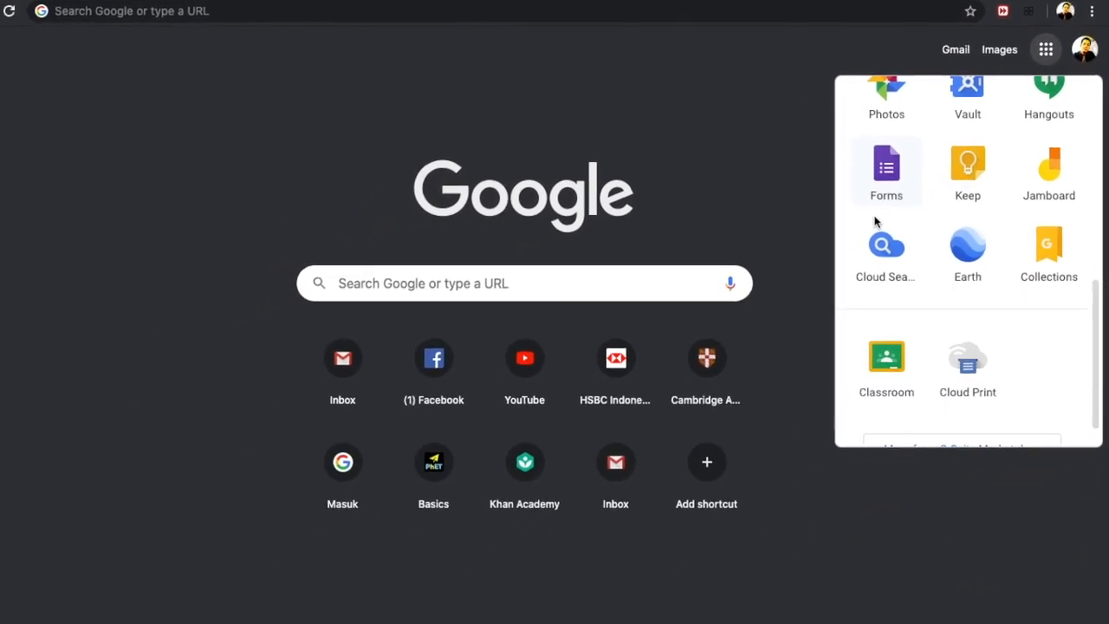
left_click(895, 173)
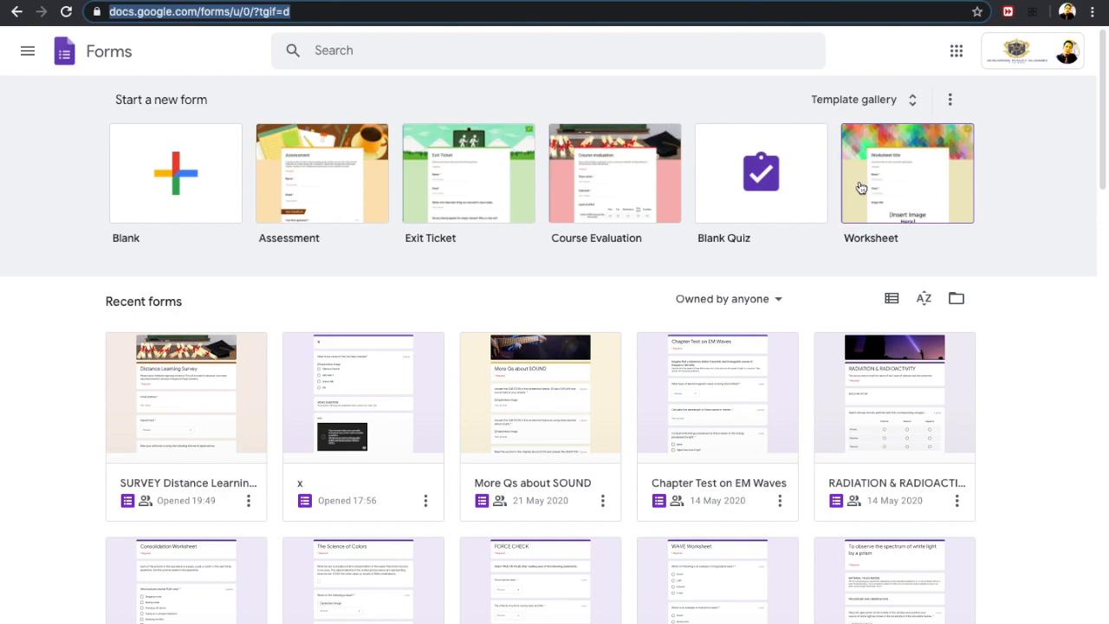
Look through the recent forms and return to the start of the list
scroll(522, 317, "down", 20)
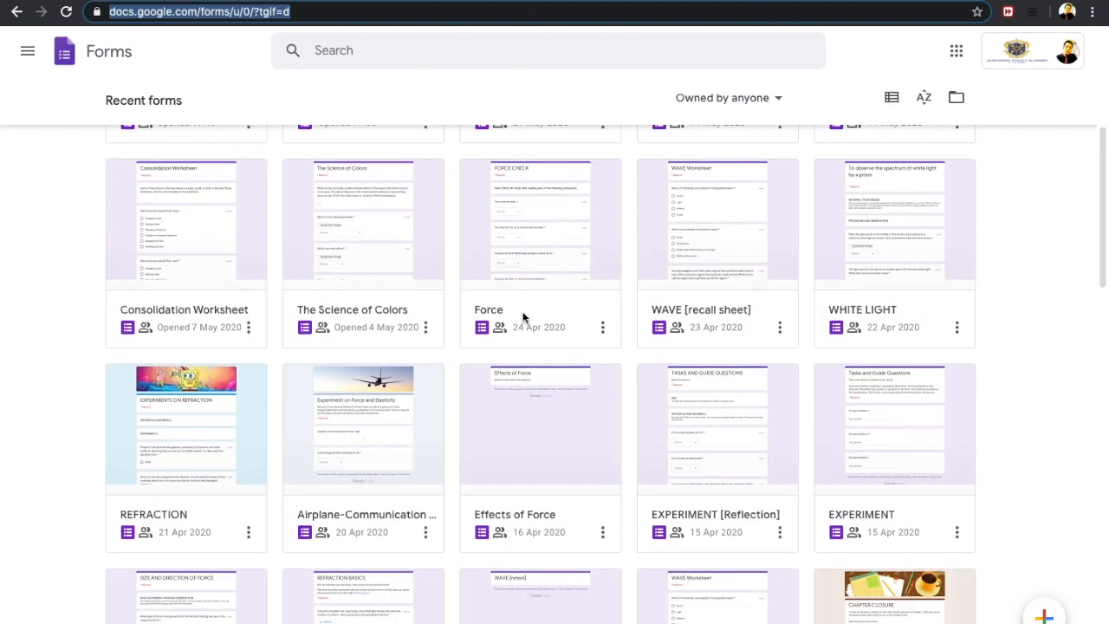
scroll(523, 317, "down", 15)
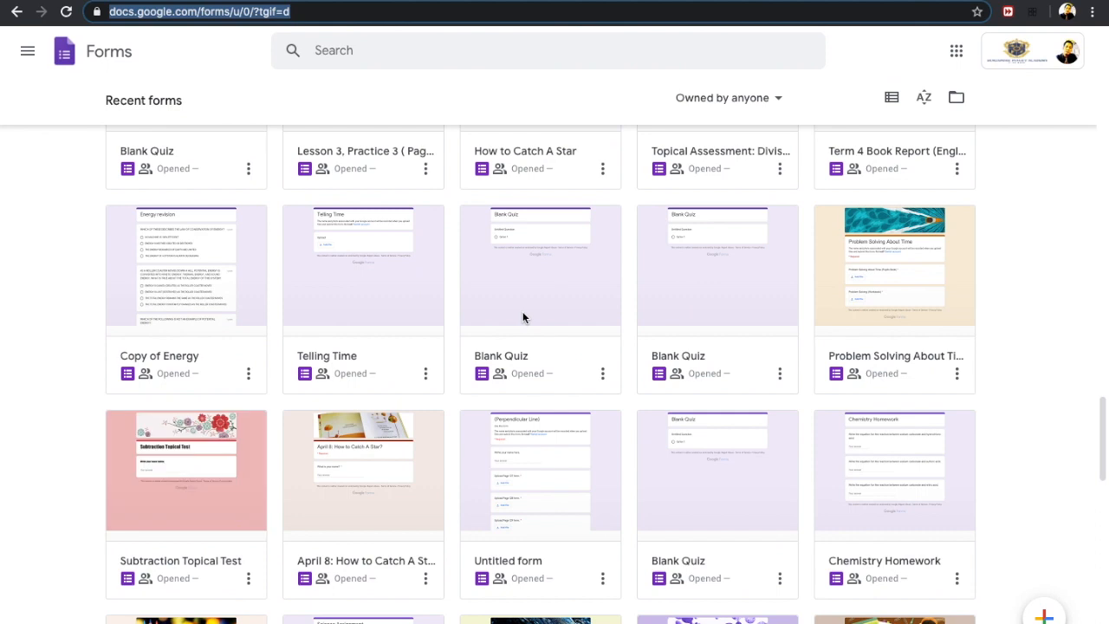
scroll(522, 317, "up", 2)
scroll(523, 318, "down", 1)
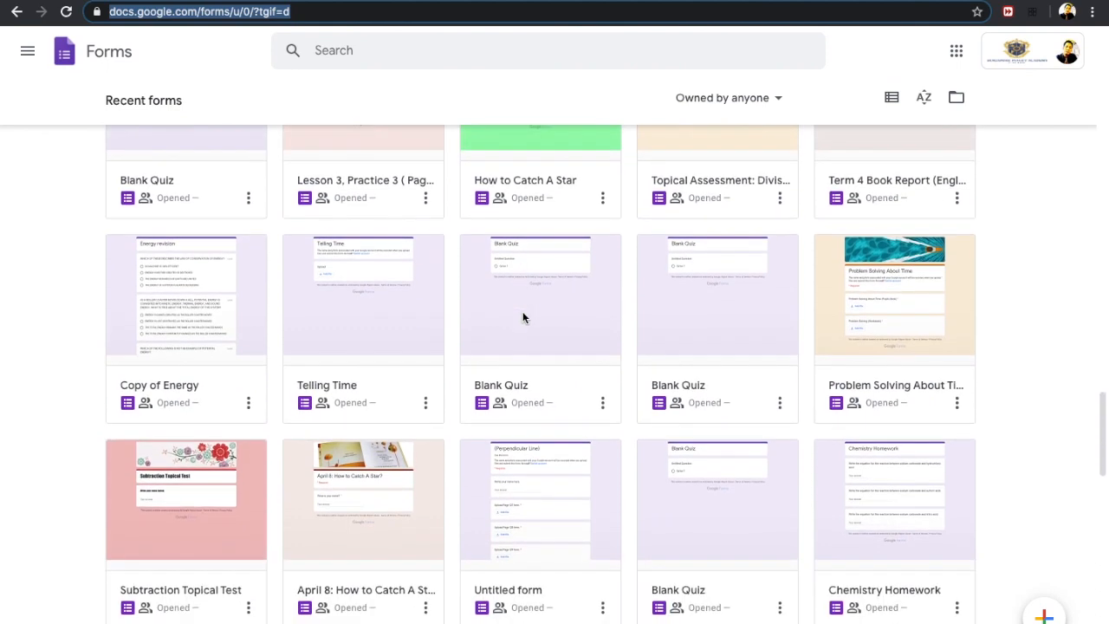
scroll(523, 317, "up", 20)
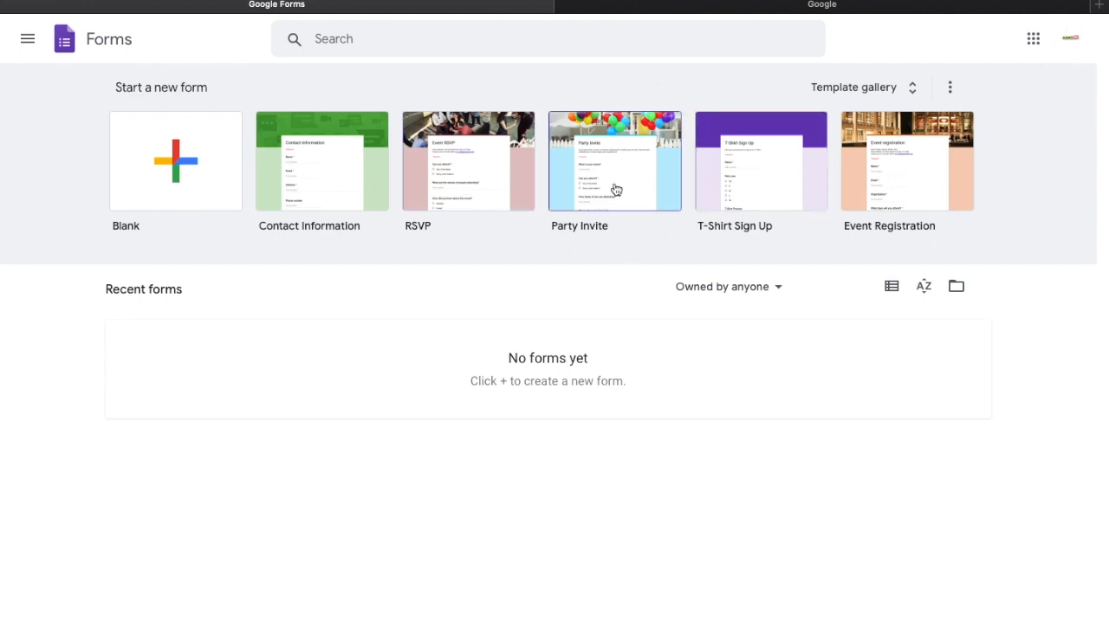
Check the Google homepage's apps list for Forms in the other account, then close the list
left_click(810, 7)
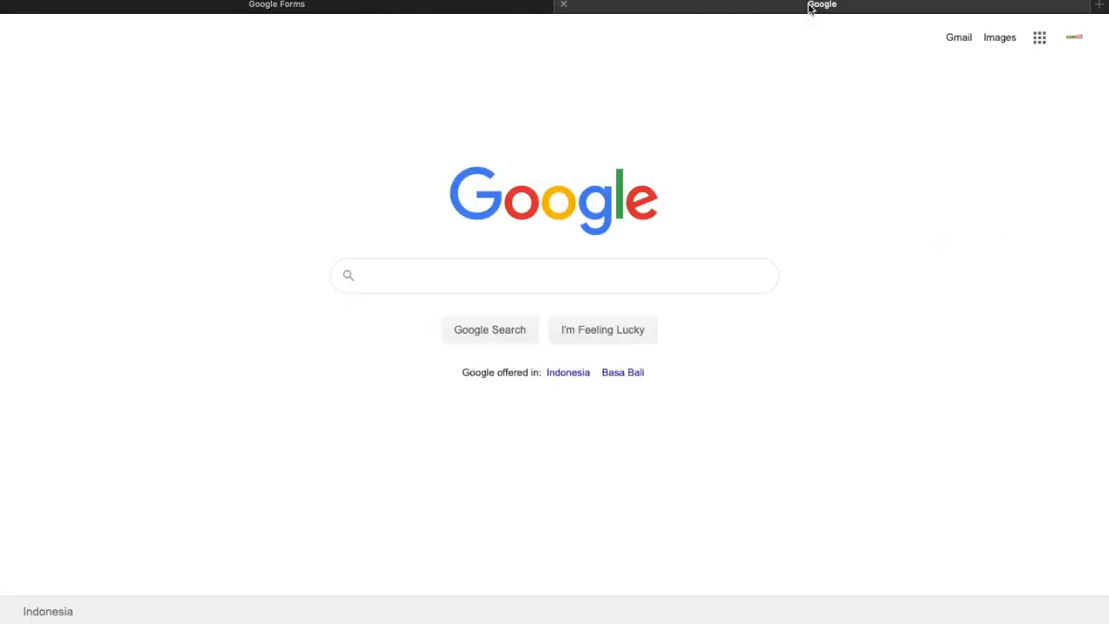
left_click(1040, 39)
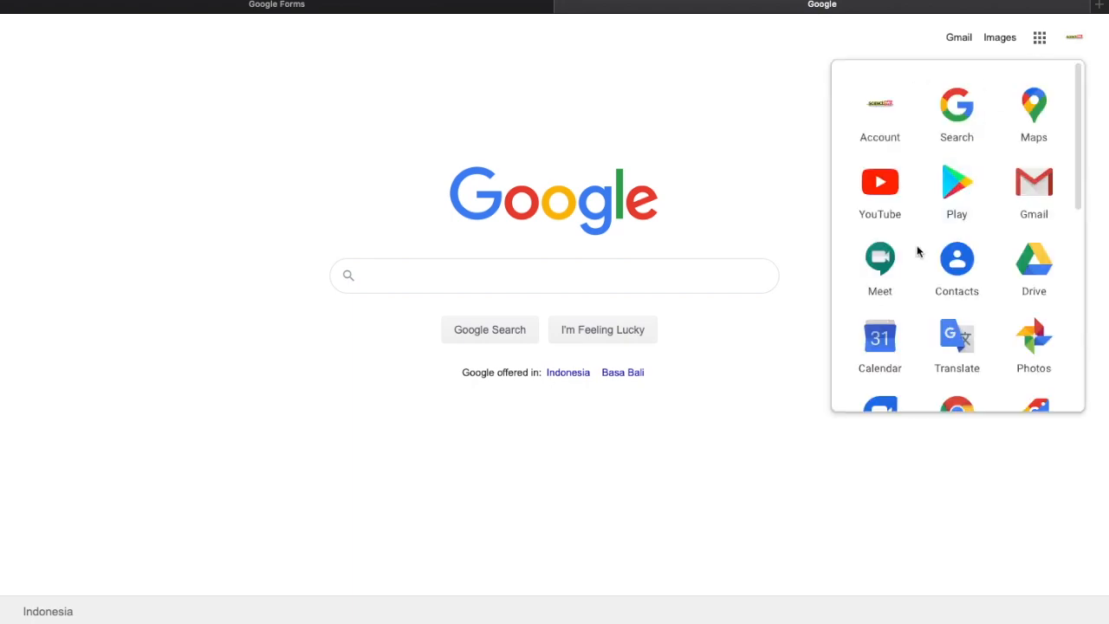
scroll(919, 251, "down", 5)
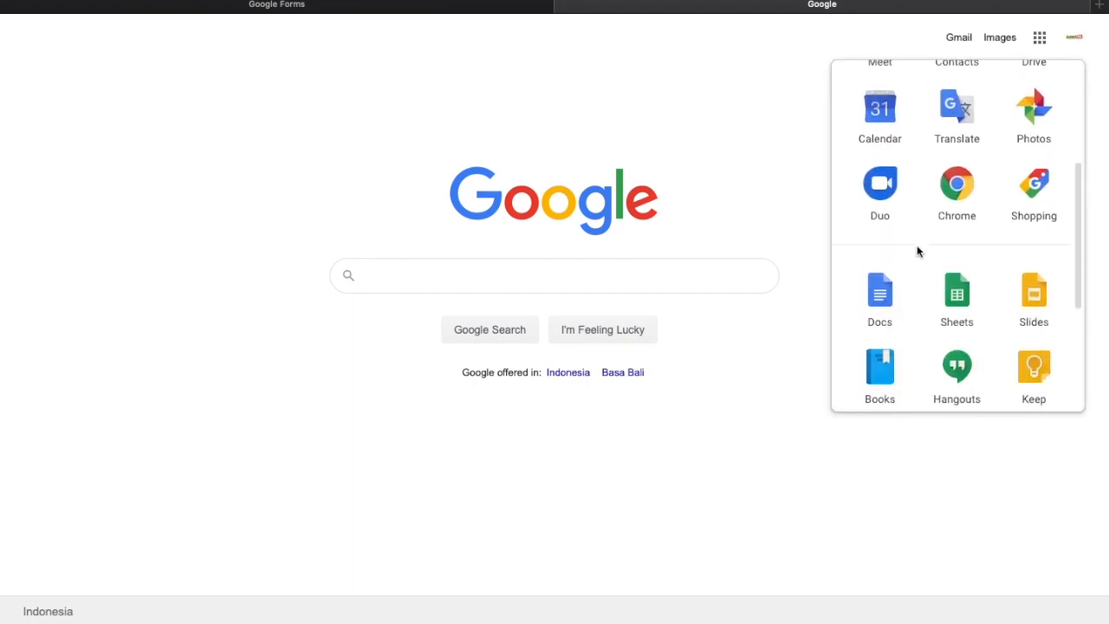
scroll(919, 251, "down", 5)
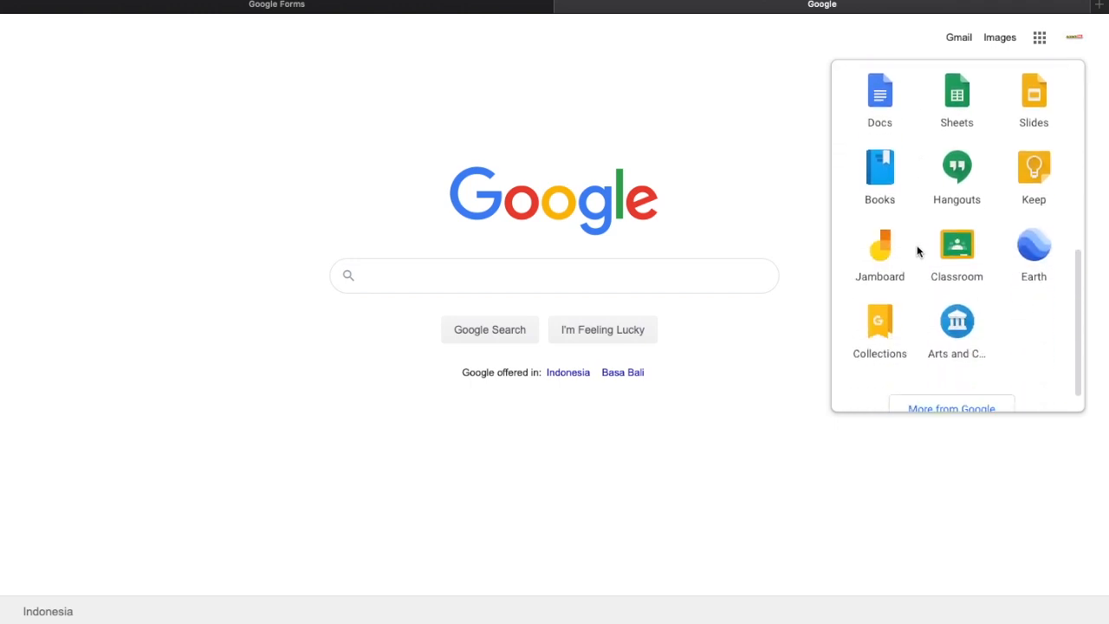
scroll(919, 251, "up", 5)
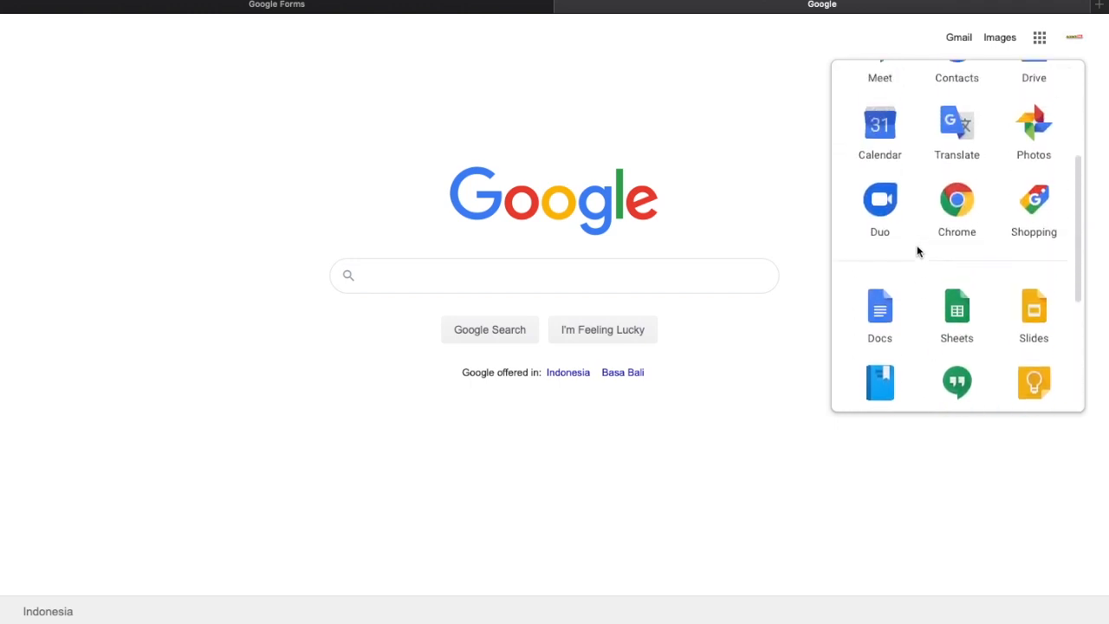
scroll(919, 252, "up", 2)
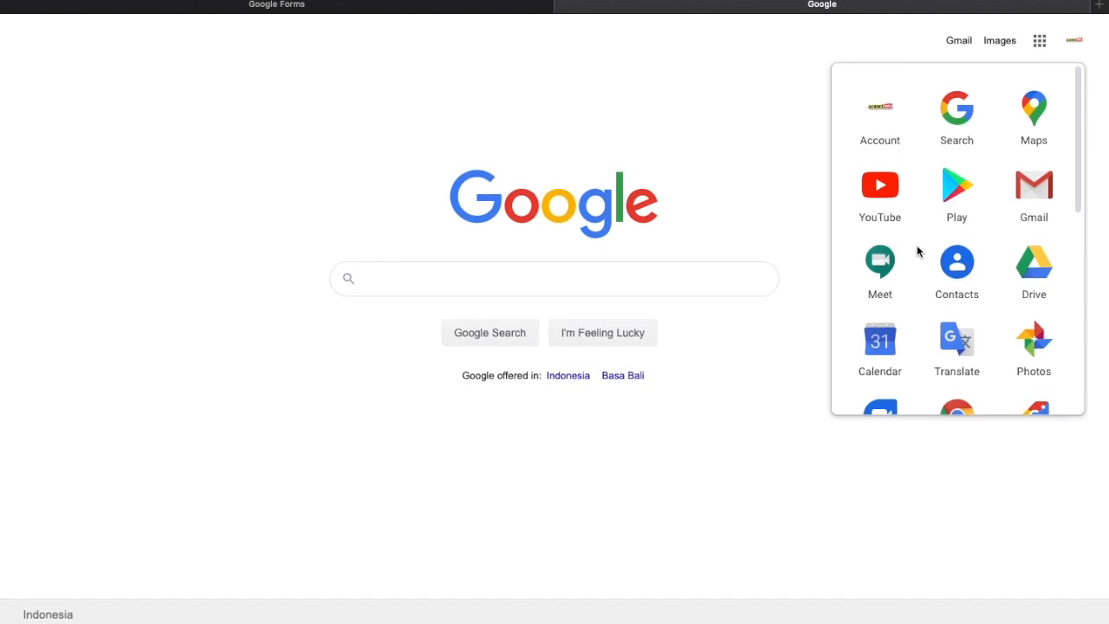
left_click(749, 182)
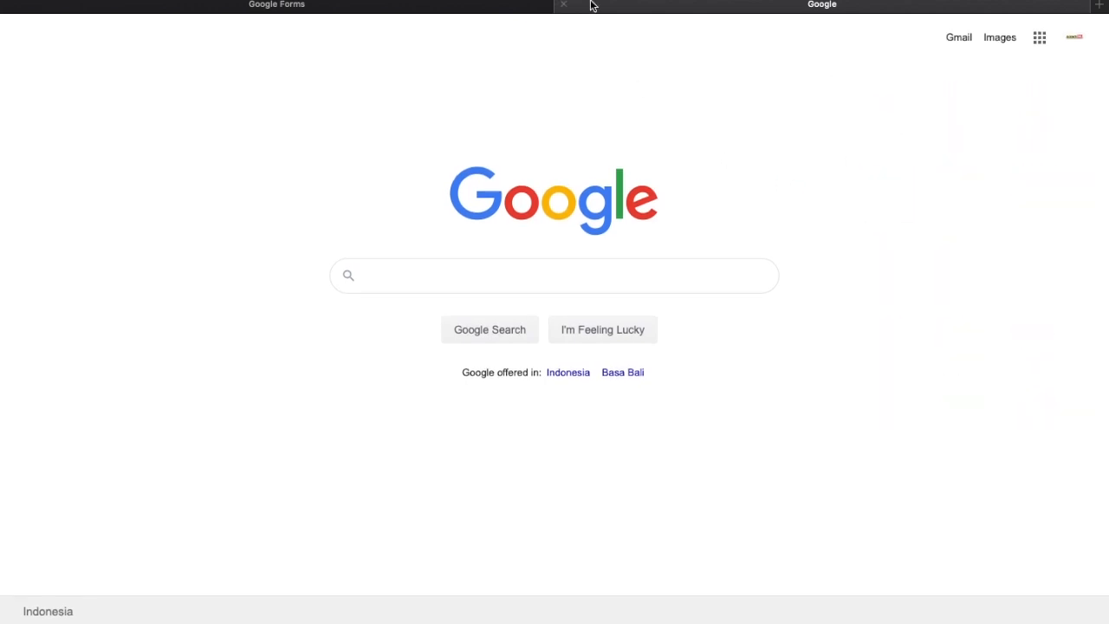
Go directly to the web address docs.google.com/forms
key("super+l")
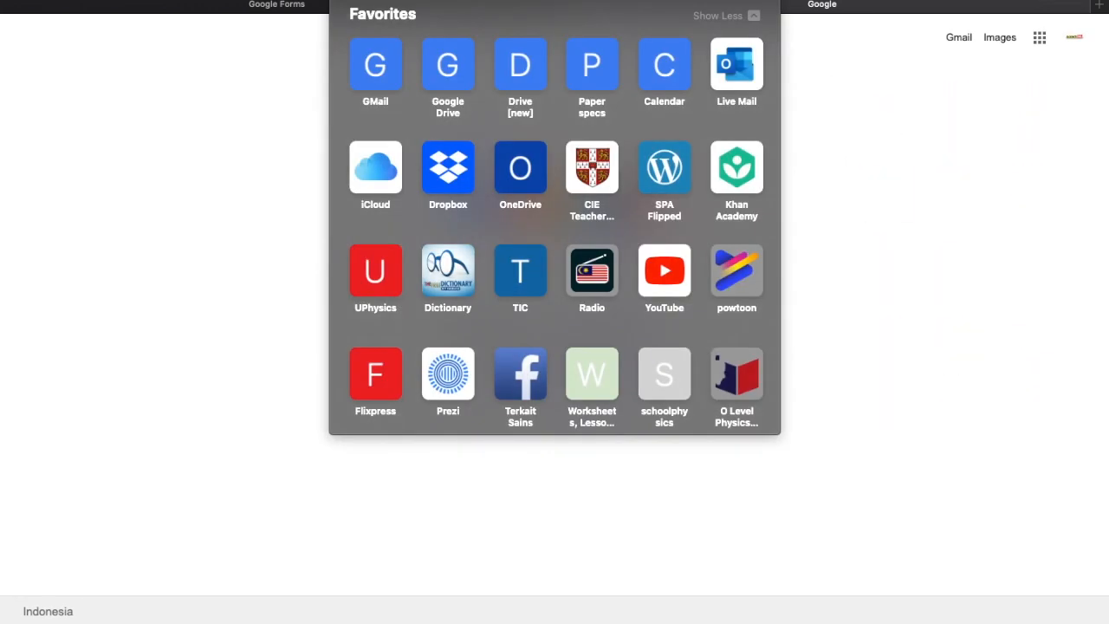
type("docs.")
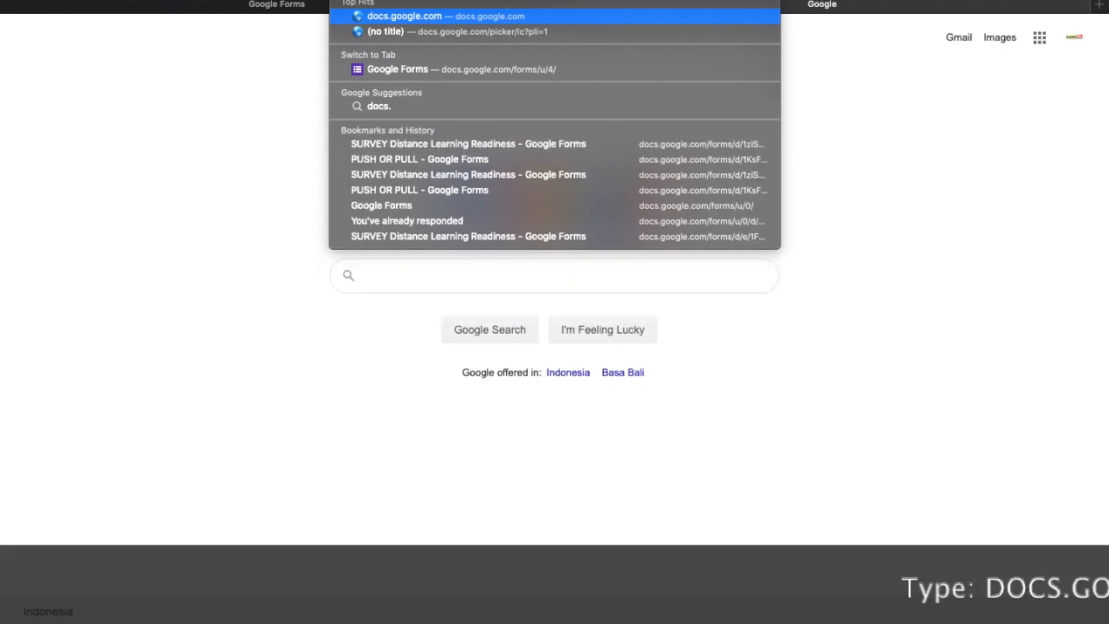
type("google.com/forms")
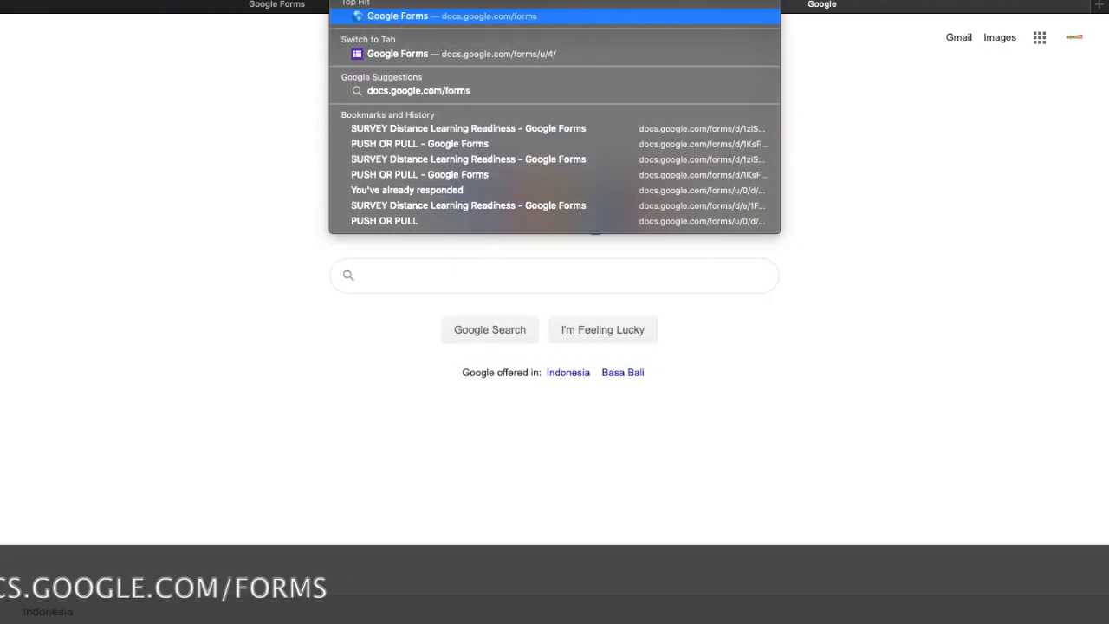
key("Return")
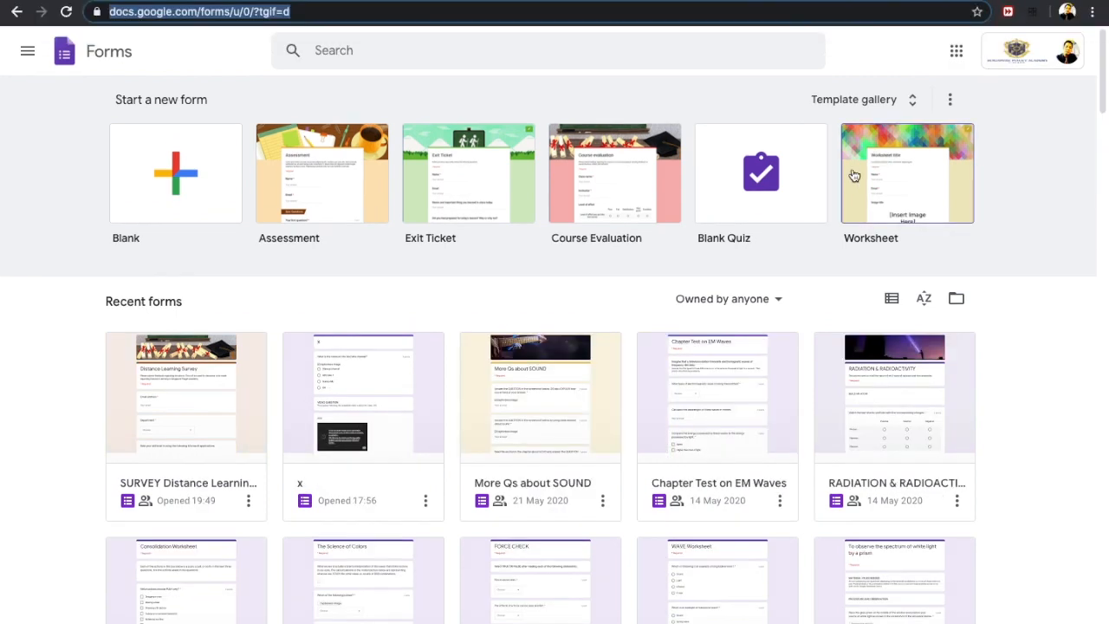
Browse the general templates in the Forms template gallery and return to the Forms home page
left_click(912, 101)
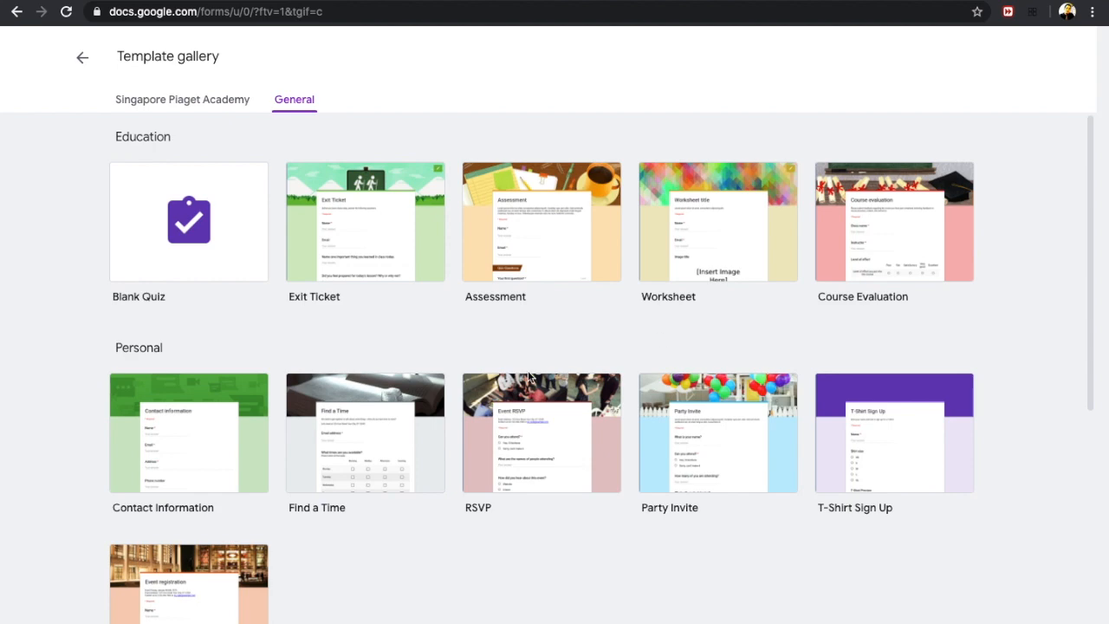
scroll(528, 372, "down", 5)
scroll(531, 379, "up", 1)
scroll(528, 372, "up", 5)
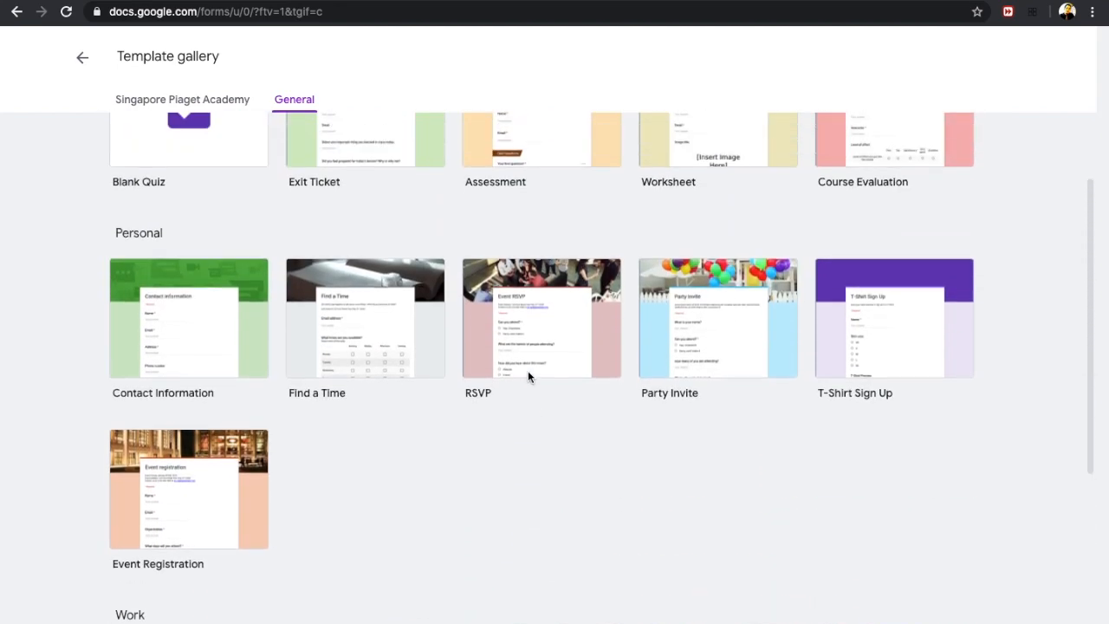
left_click(83, 61)
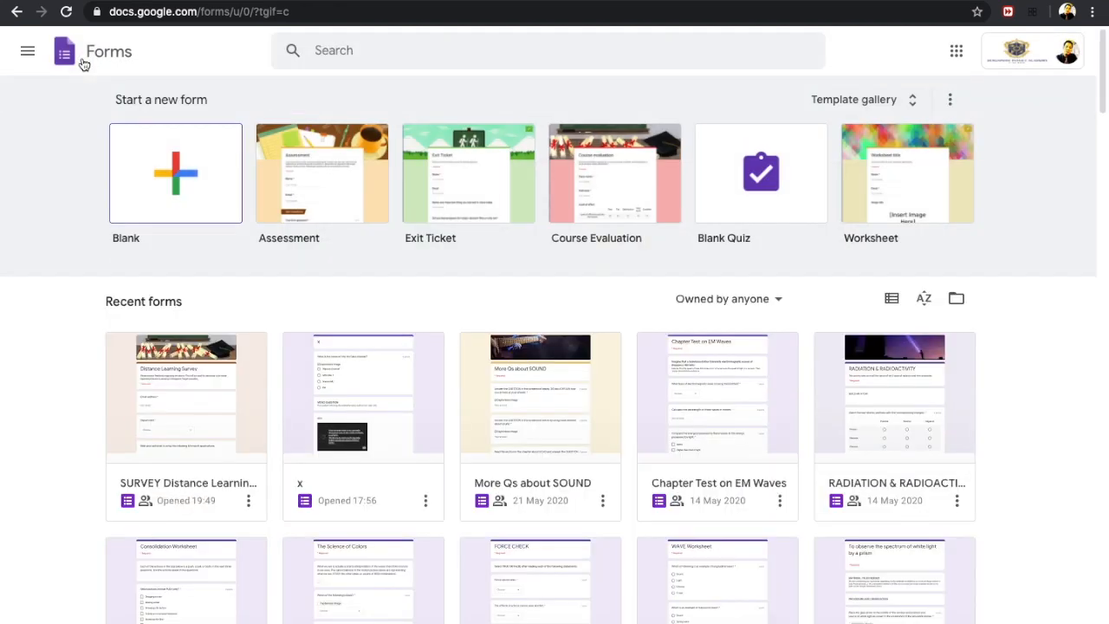
Create a blank form and title it "Science MU G.F. Tutorials"
left_click(162, 179)
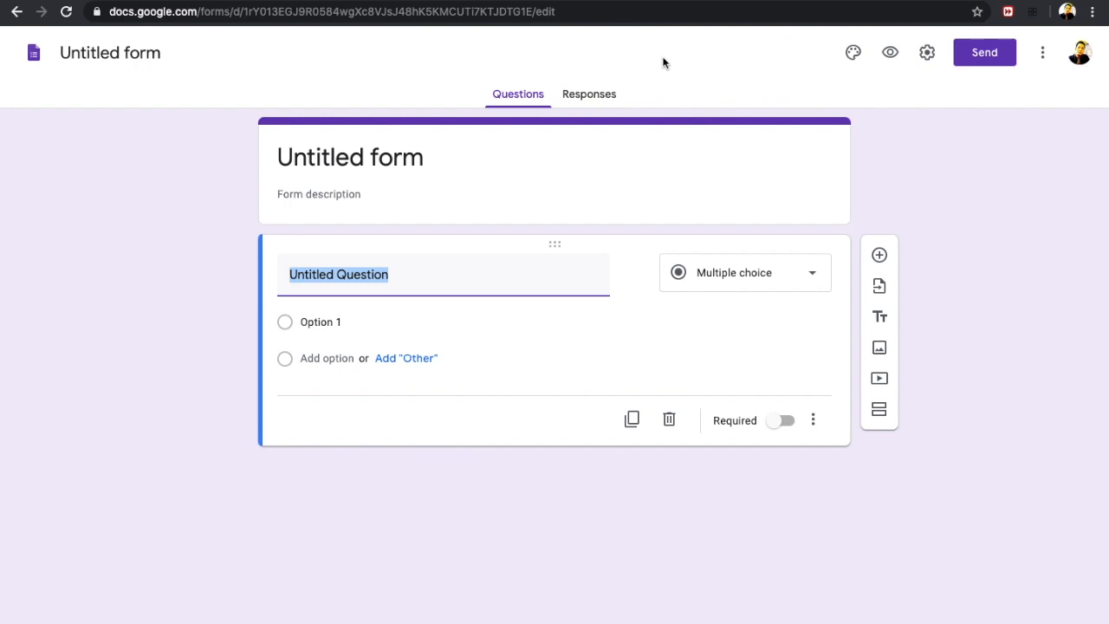
left_click(337, 157)
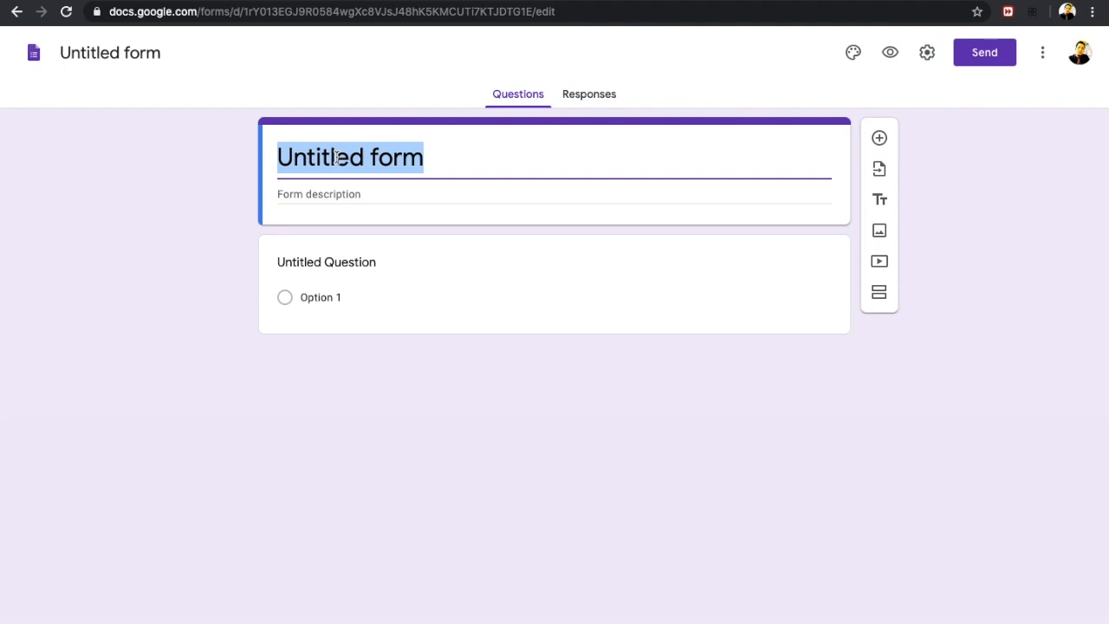
type("Science M")
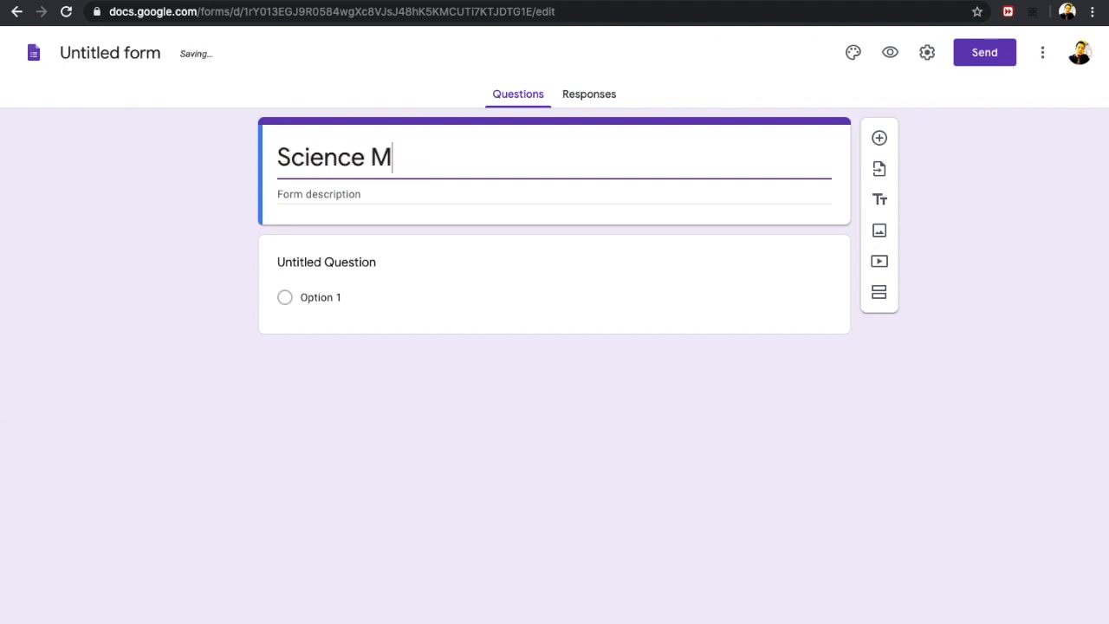
type("U G.")
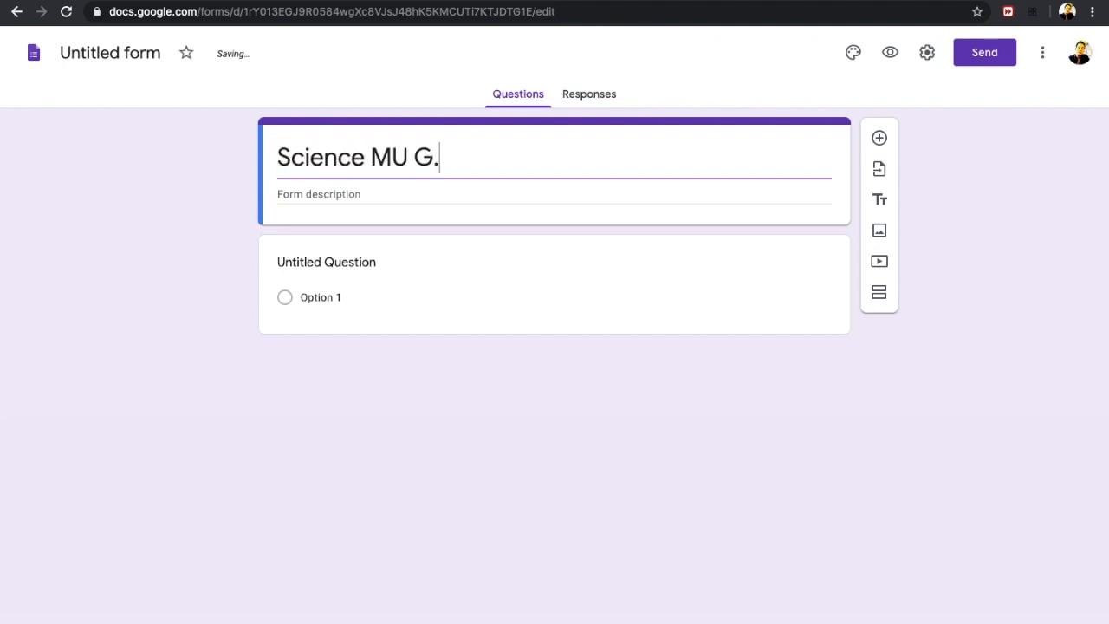
type("F. Tutorials")
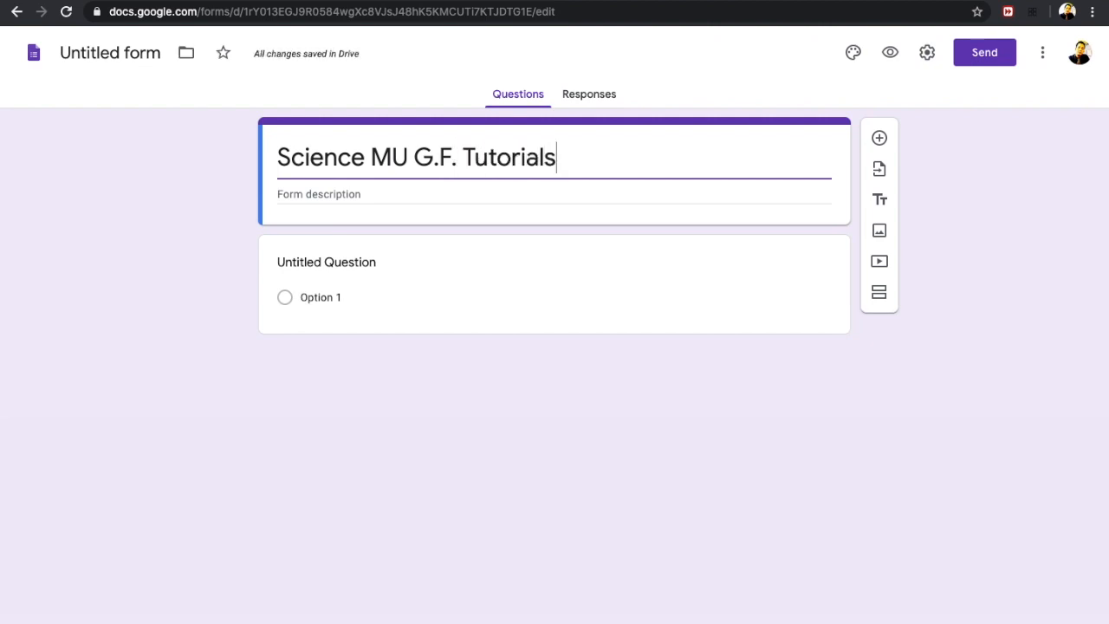
left_click(25, 237)
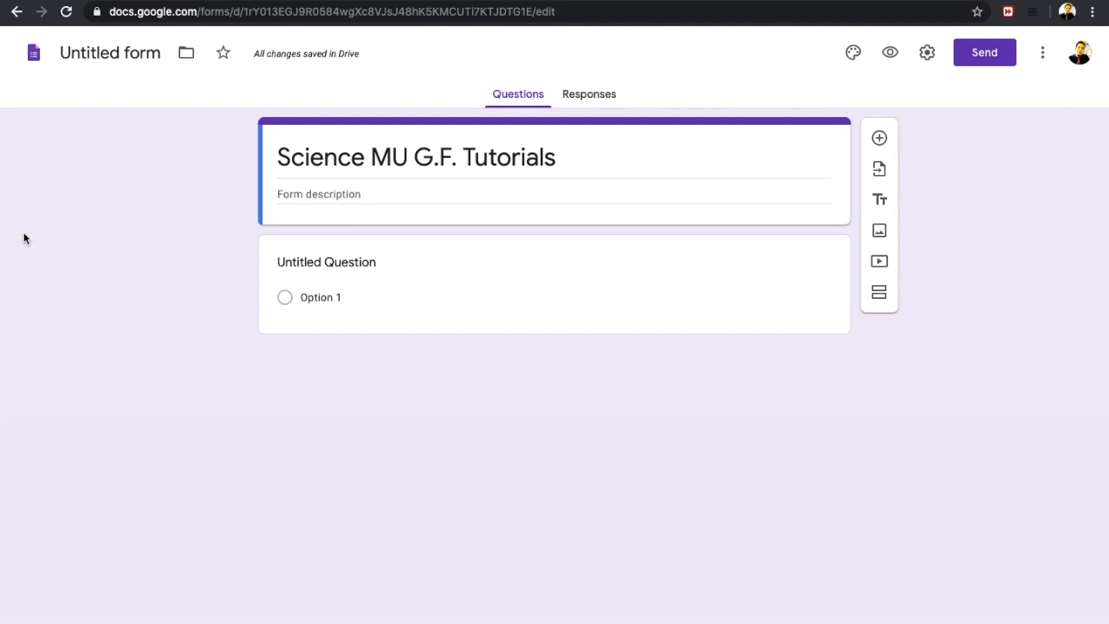
Rename the form's file as QuestionsMU, leaving the title inside the form as it is
left_click(109, 52)
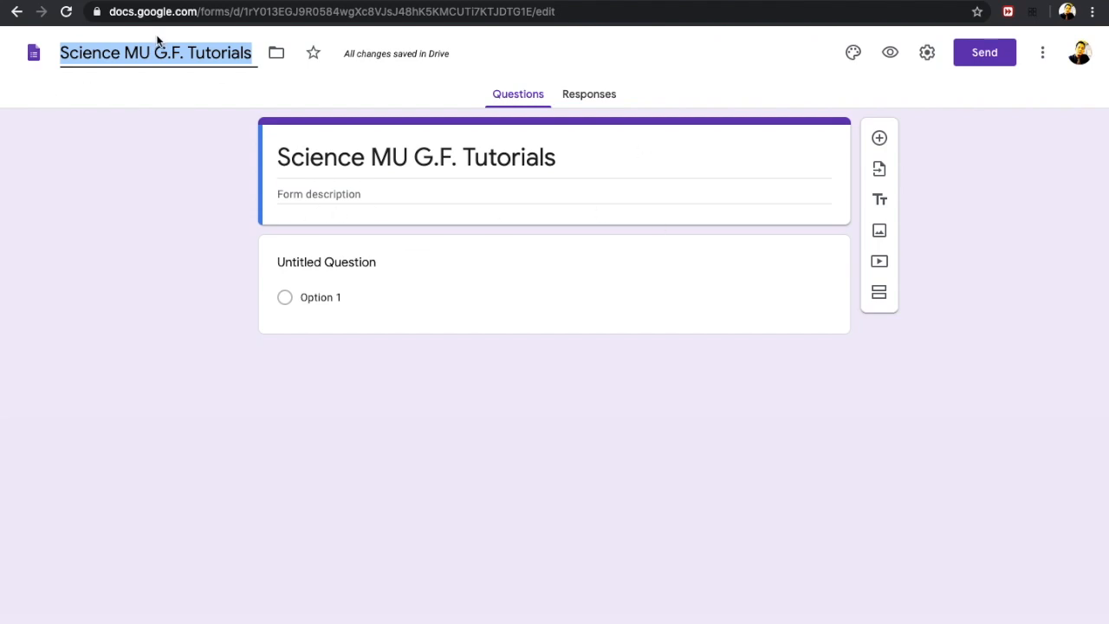
type("QuestionsMU")
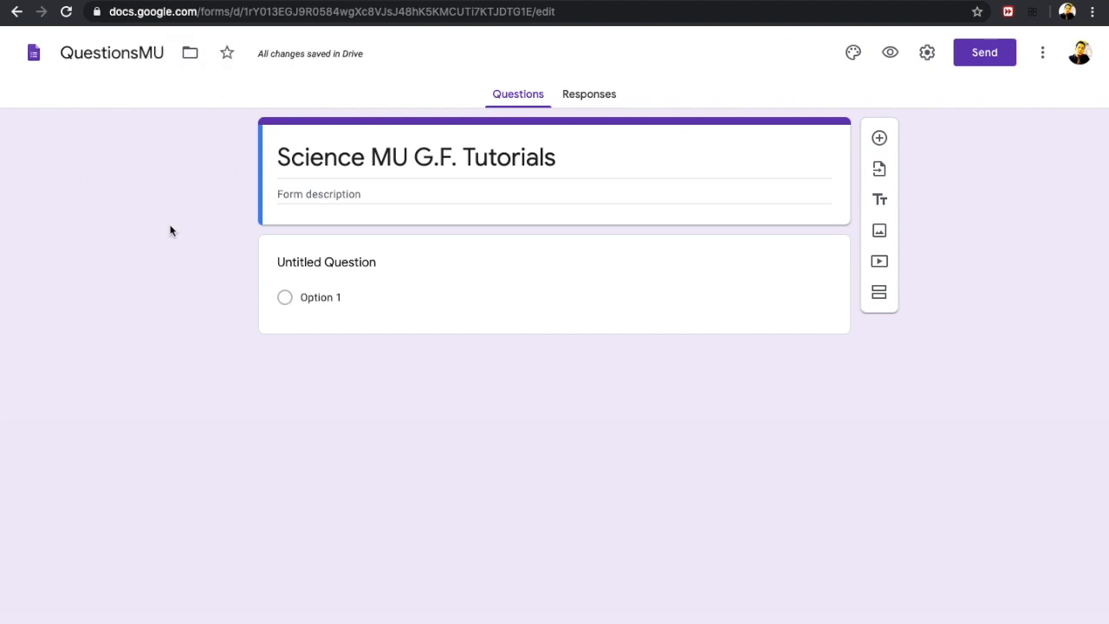
left_click(185, 478)
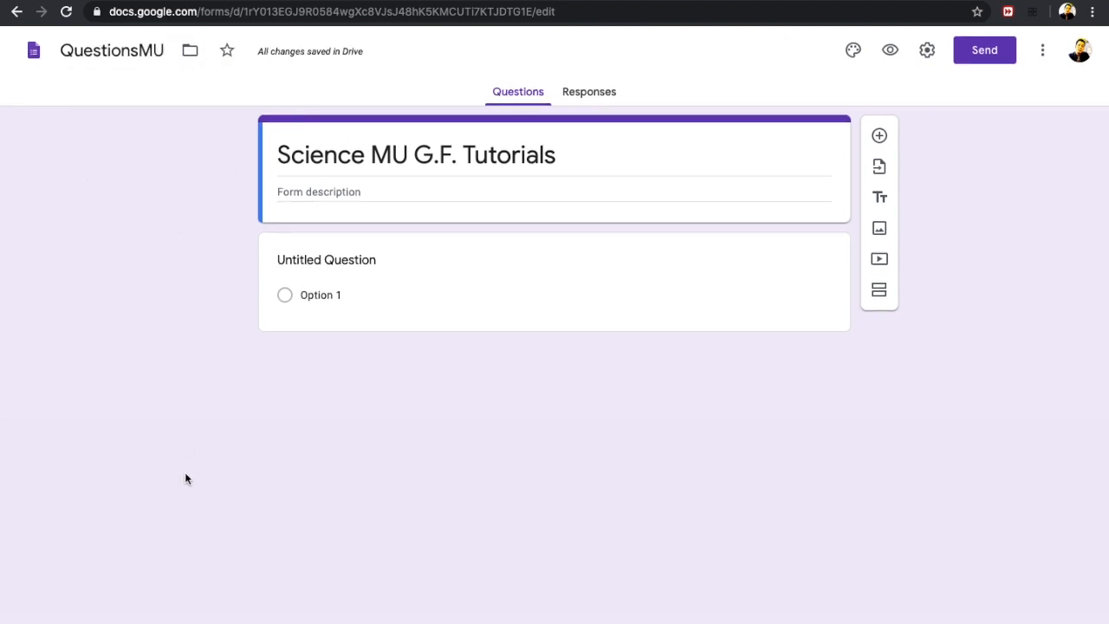
Write a form description that greets with "Hi." and asks teachers to answer the questions as feedback for more videos on the pandemic's challenges to education
left_click(330, 194)
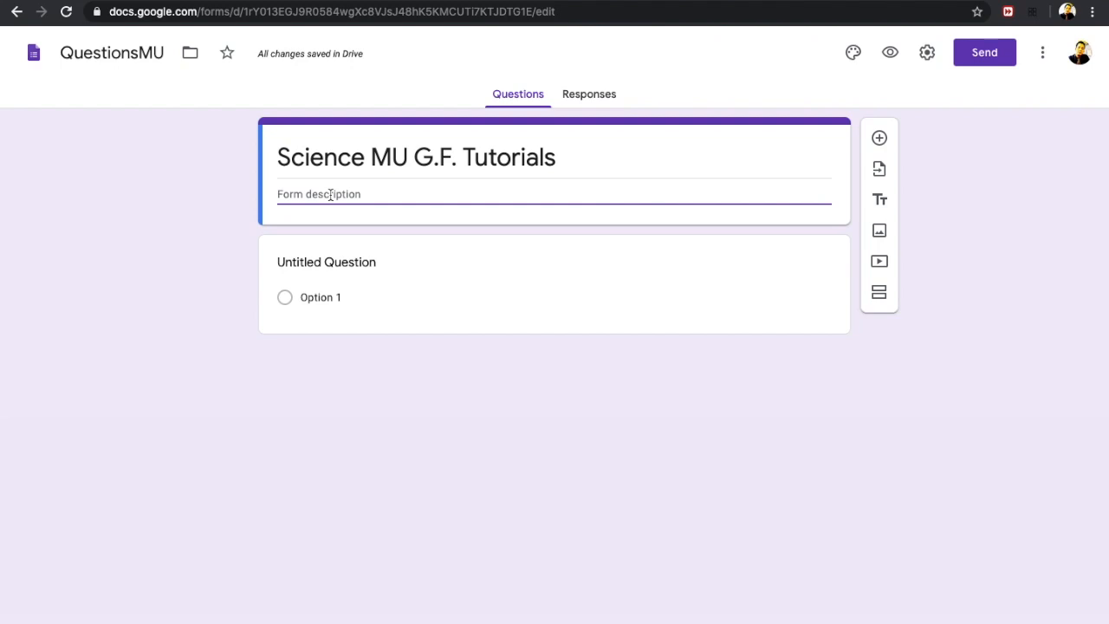
type("Hi.")
key("Return")
key("Return")
type("Please answer the questions below")
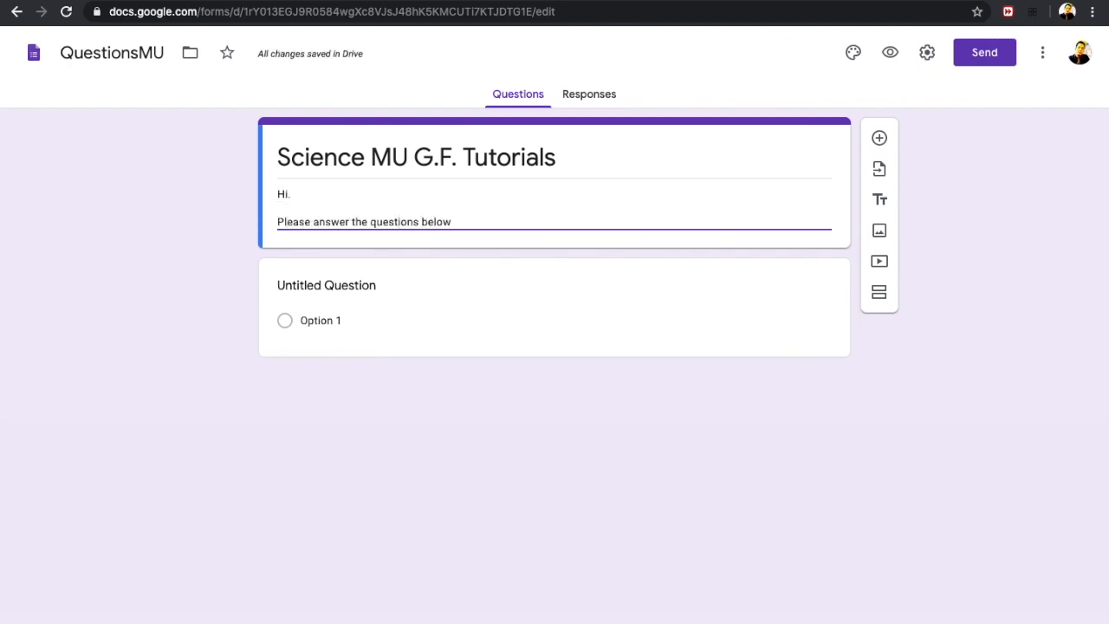
type(" for me to get idea [feedback] from beautiful people doing the mo")
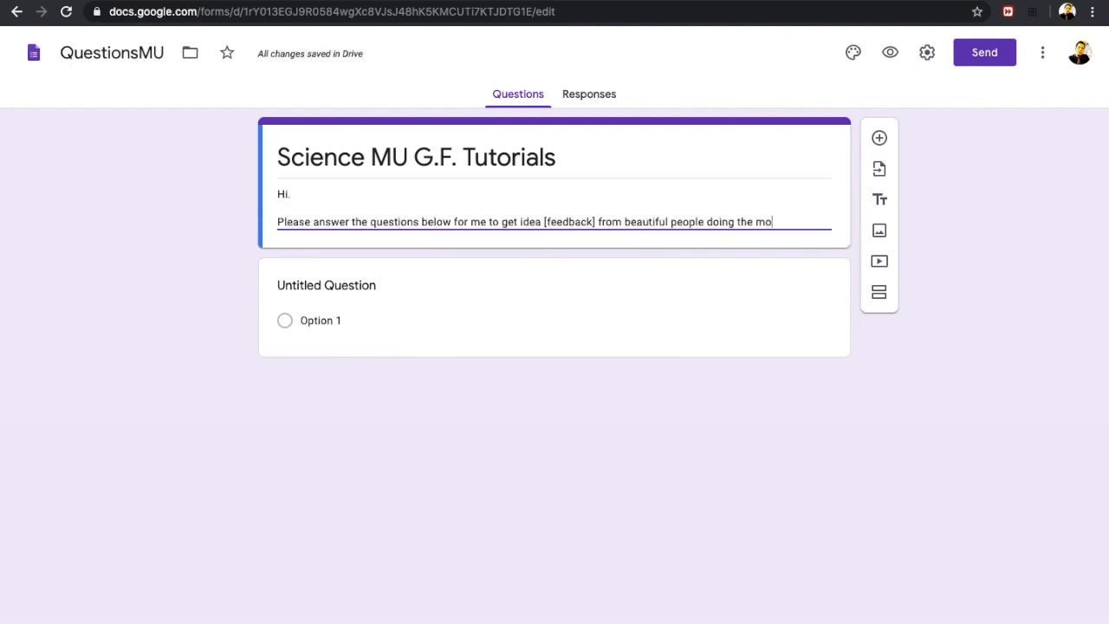
type("st noble thing in the universe, teaching,")
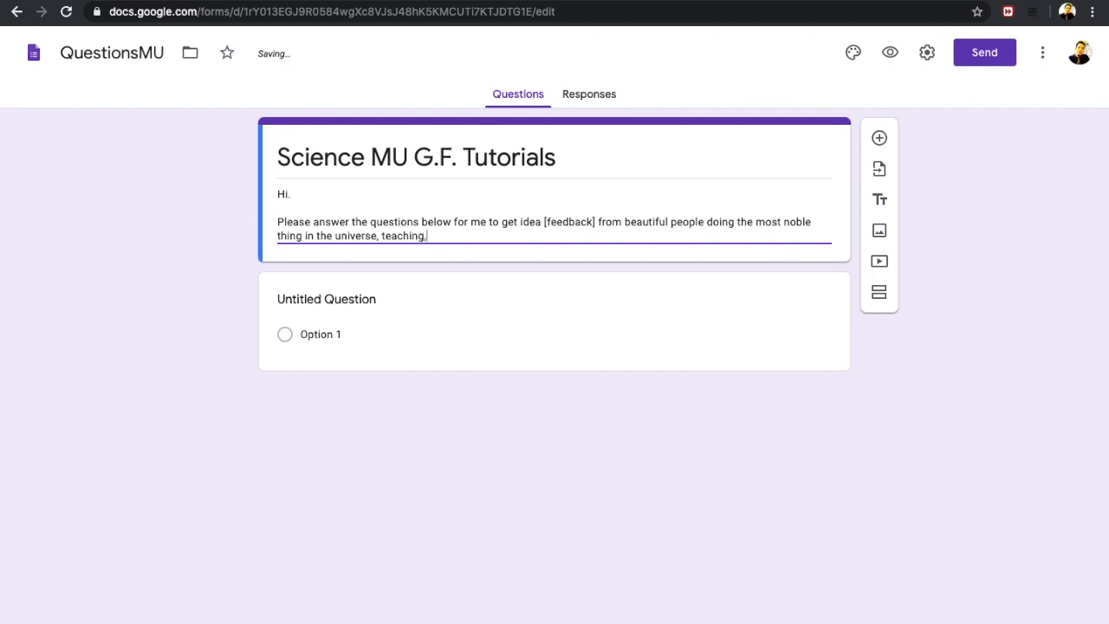
type(" and so that I could do few more videos where I can help to strengthen e")
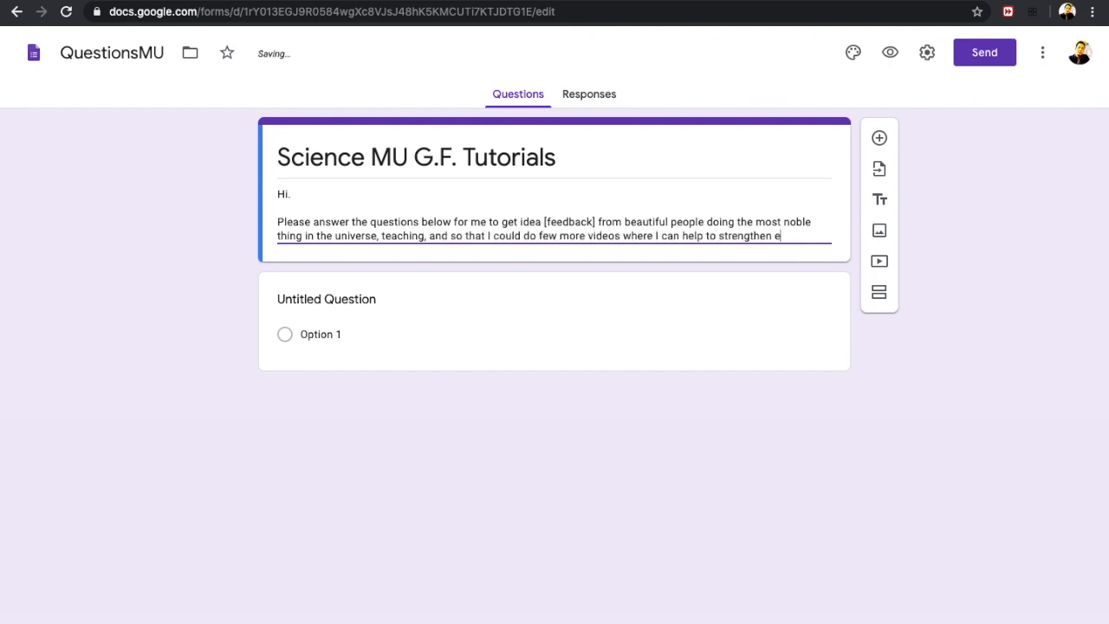
type("veryone for challenges brought by this pandemic to our education system.")
left_click(918, 381)
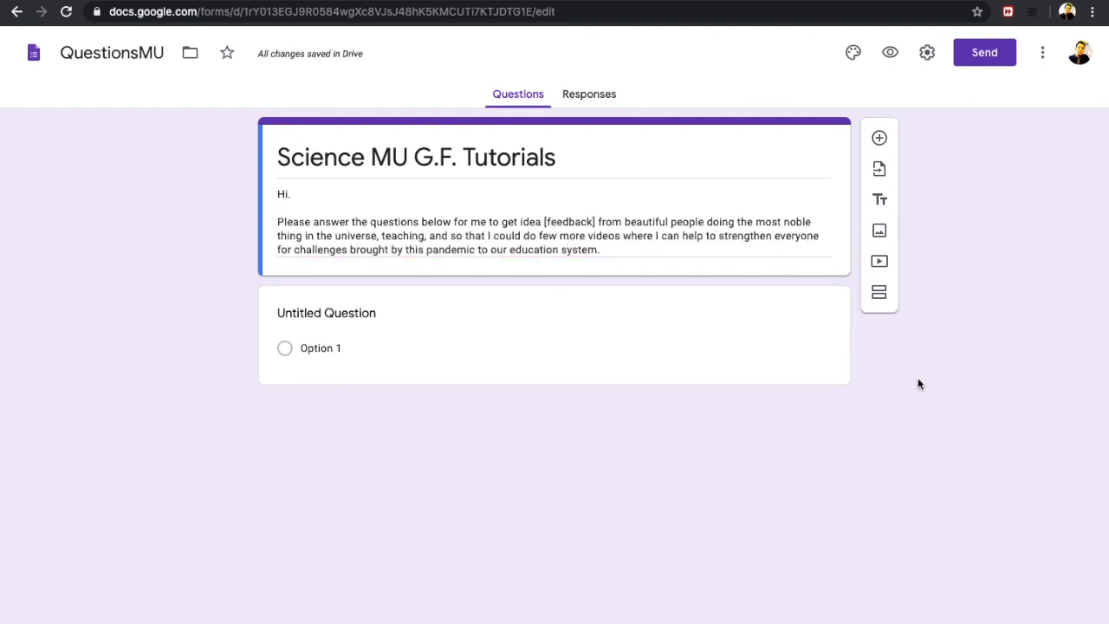
Word the first question "What is the name of this YouTube channel?" with options Universal Channel, ABS CBN, Science MU and IDK channel
left_click(321, 316)
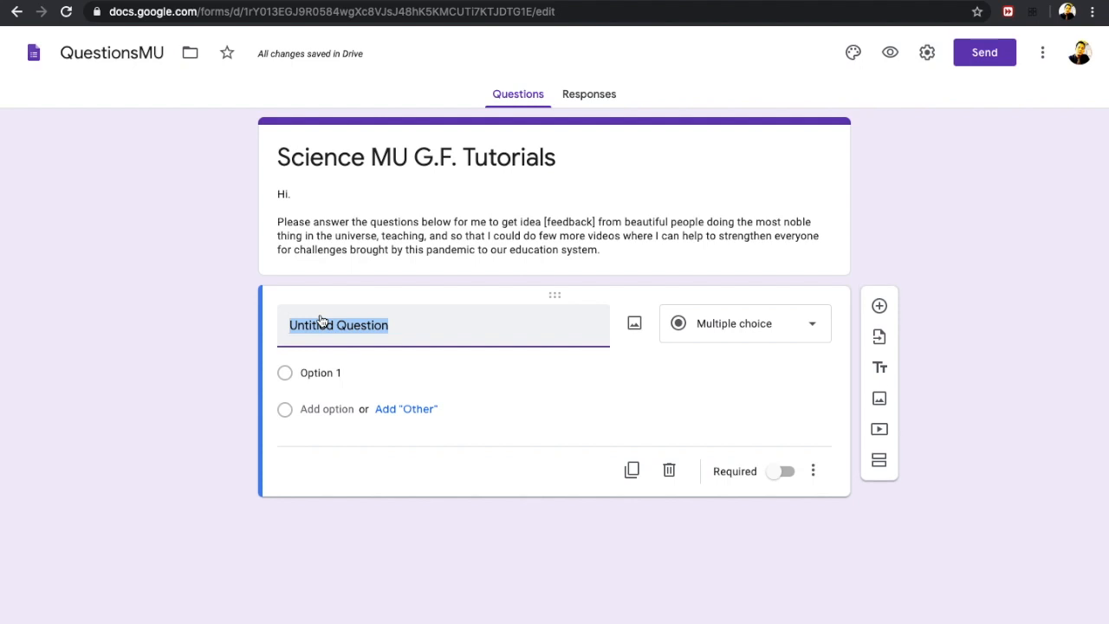
type("What is the name of this YouTube channel?")
left_click(424, 371)
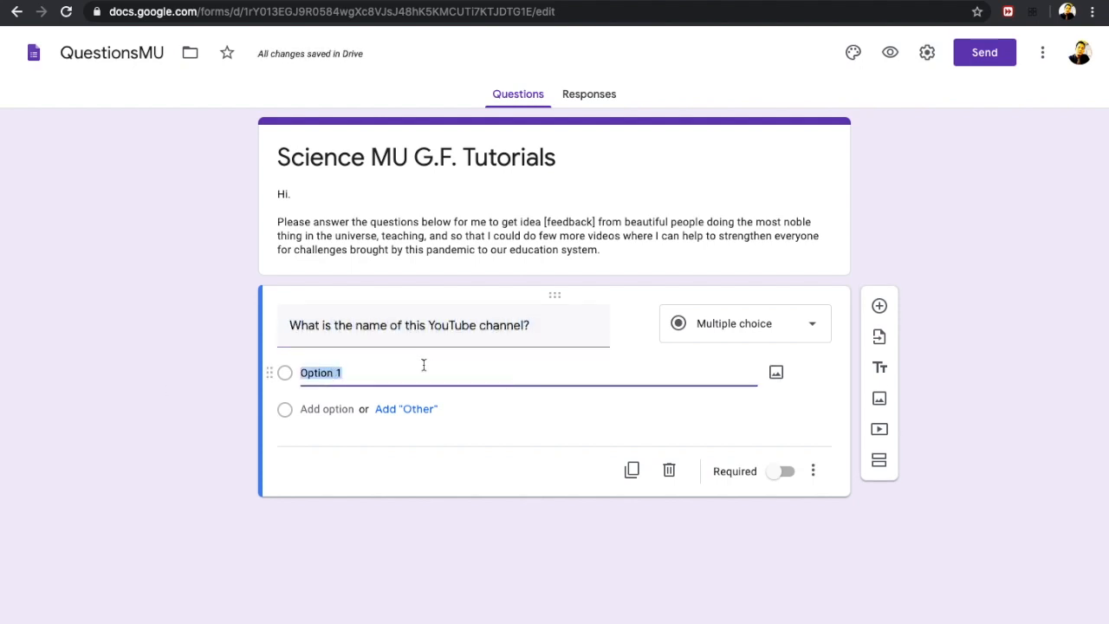
type("Universal Channel")
key("Return")
type("ABS C")
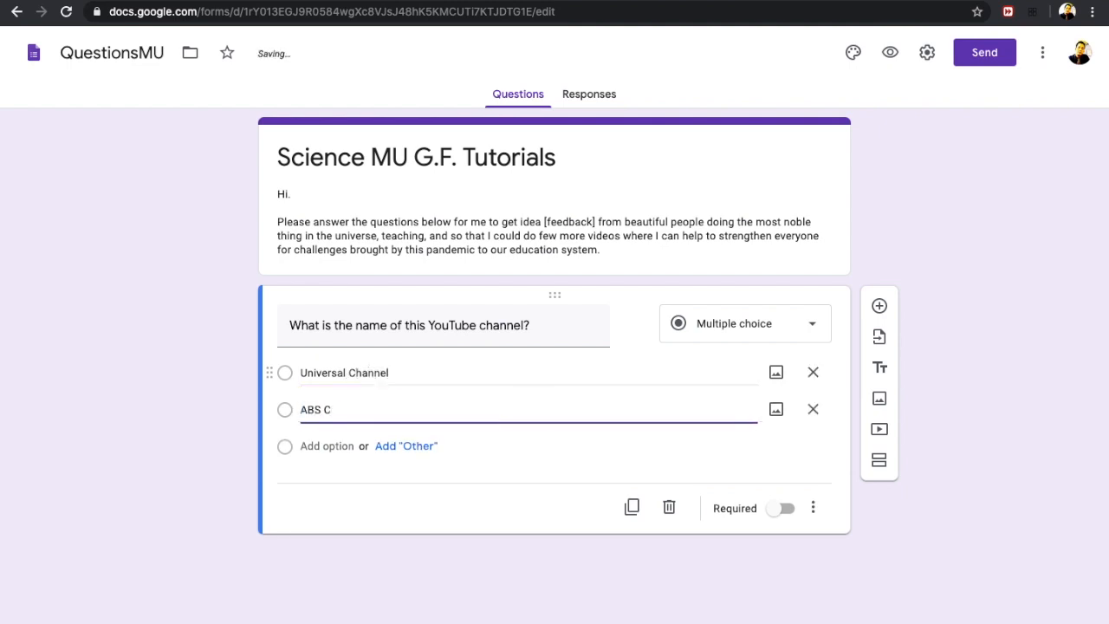
type("BN")
key("Return")
type("Science MU")
key("Return")
type("IDK channel")
left_click(167, 412)
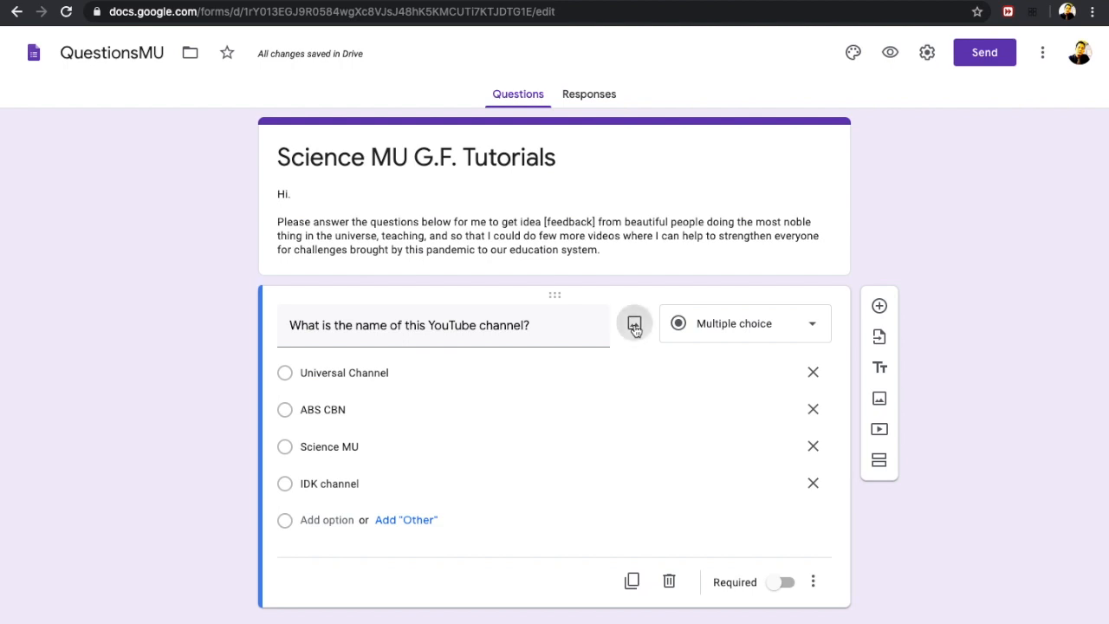
Upload Picture1.png from the Clear folder as the image of the YouTube channel question
left_click(635, 327)
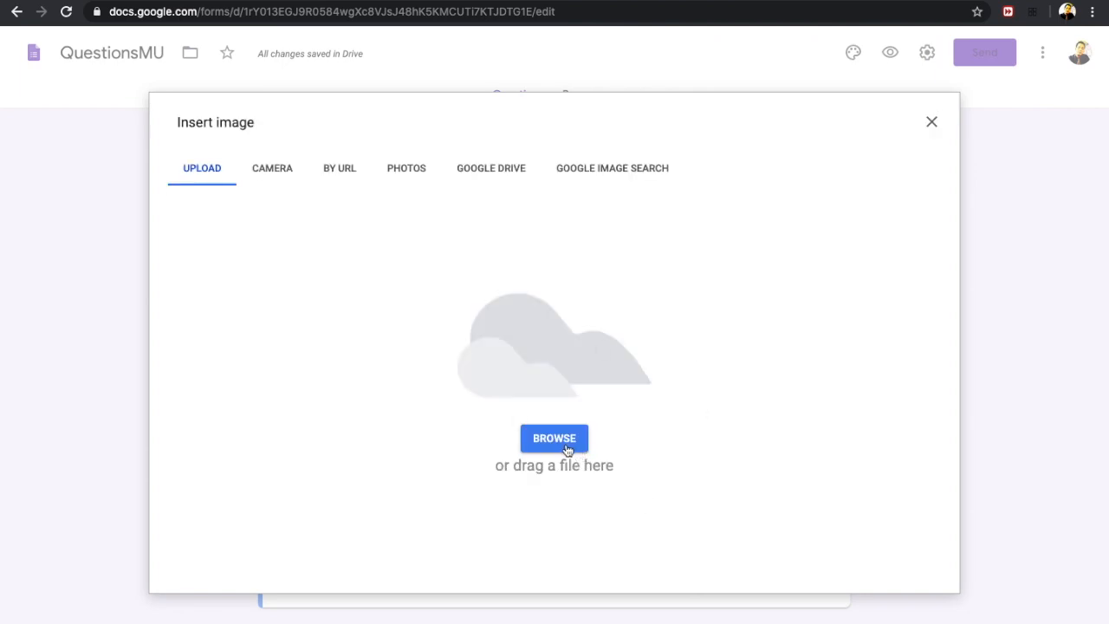
left_click(555, 440)
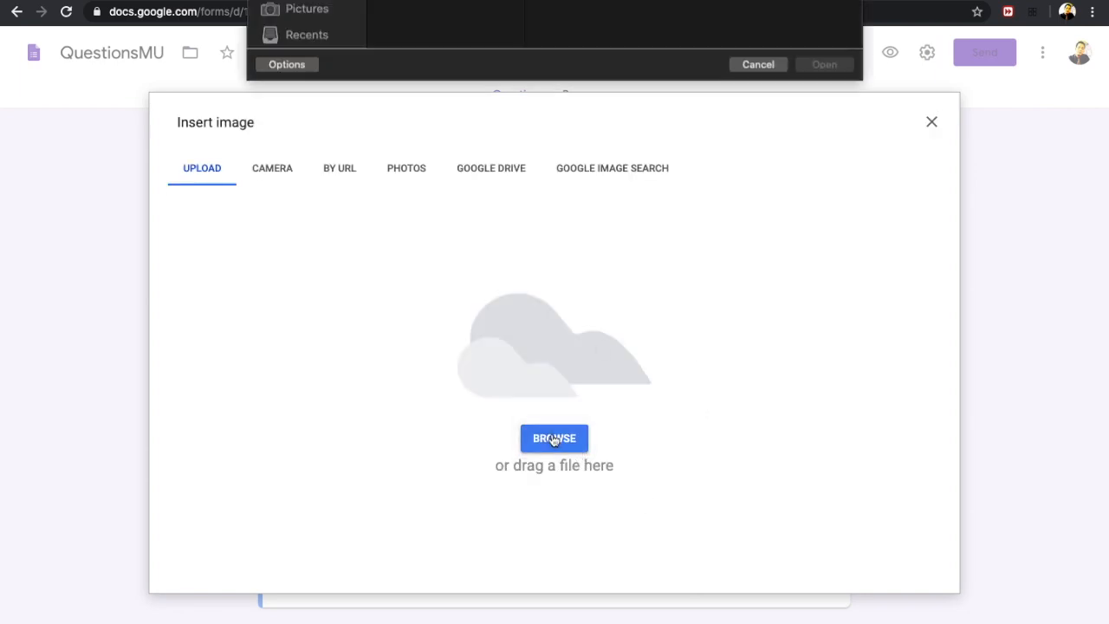
scroll(308, 205, "down", 3)
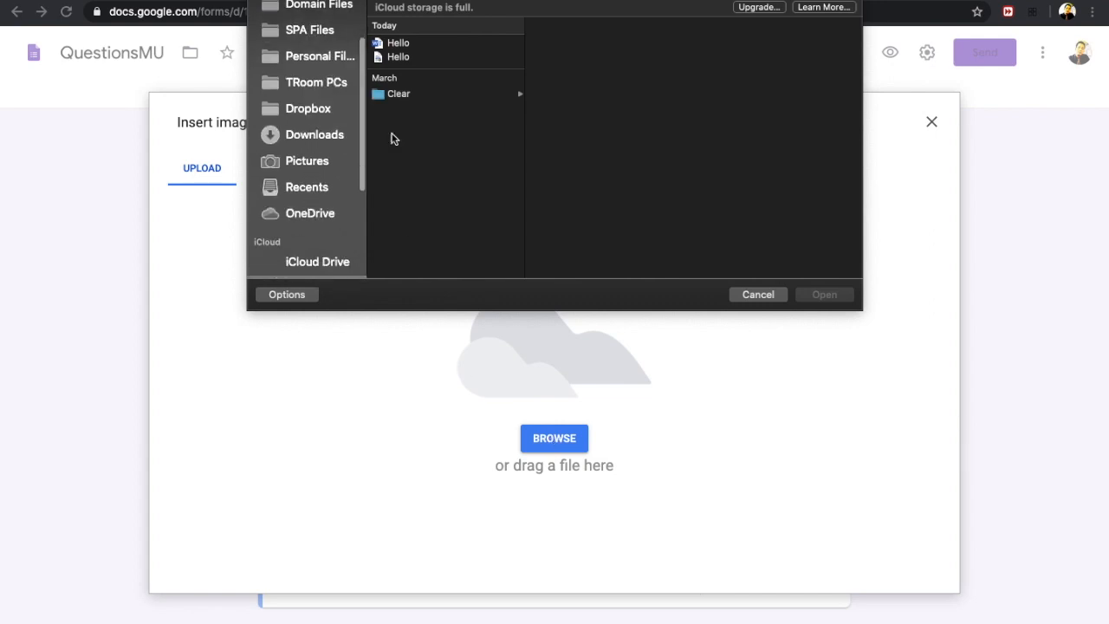
left_click(453, 98)
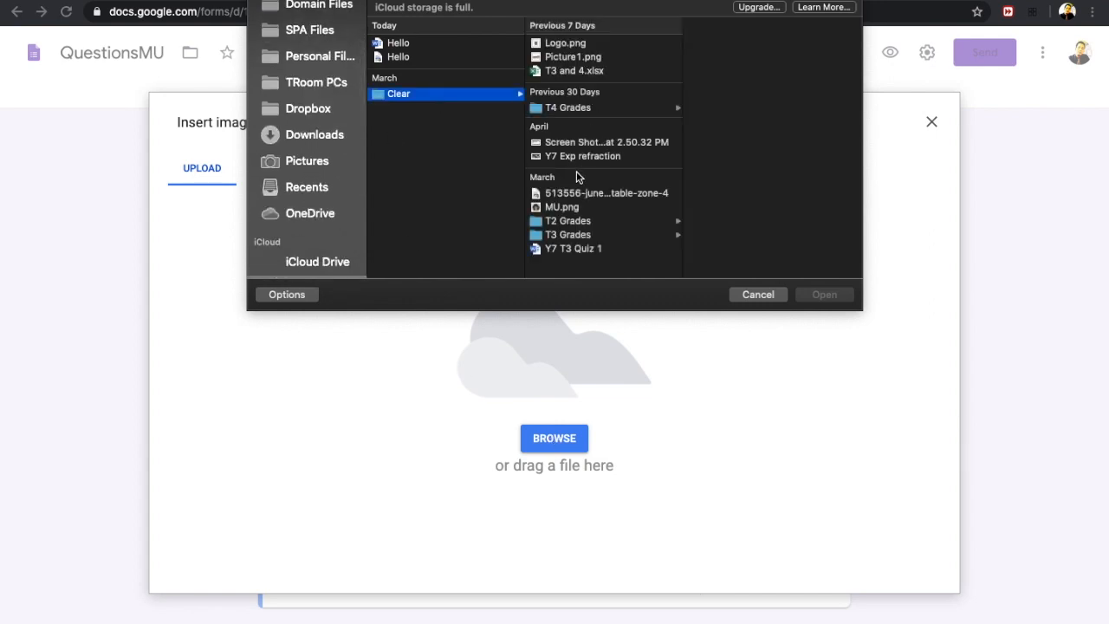
left_click(590, 58)
left_click(824, 296)
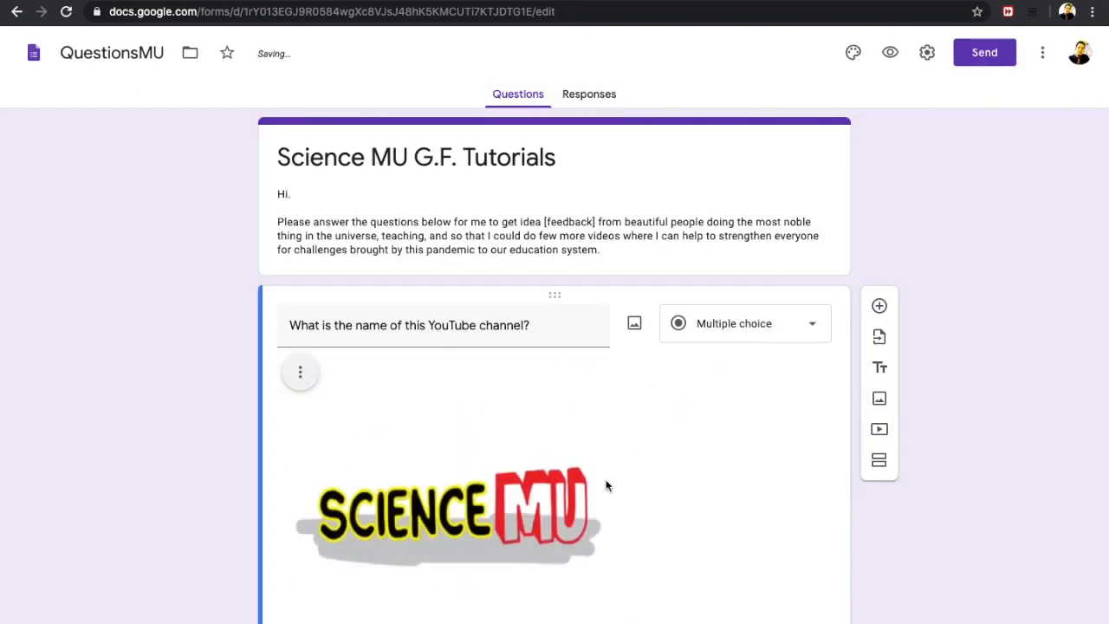
scroll(606, 486, "down", 3)
scroll(606, 485, "up", 1)
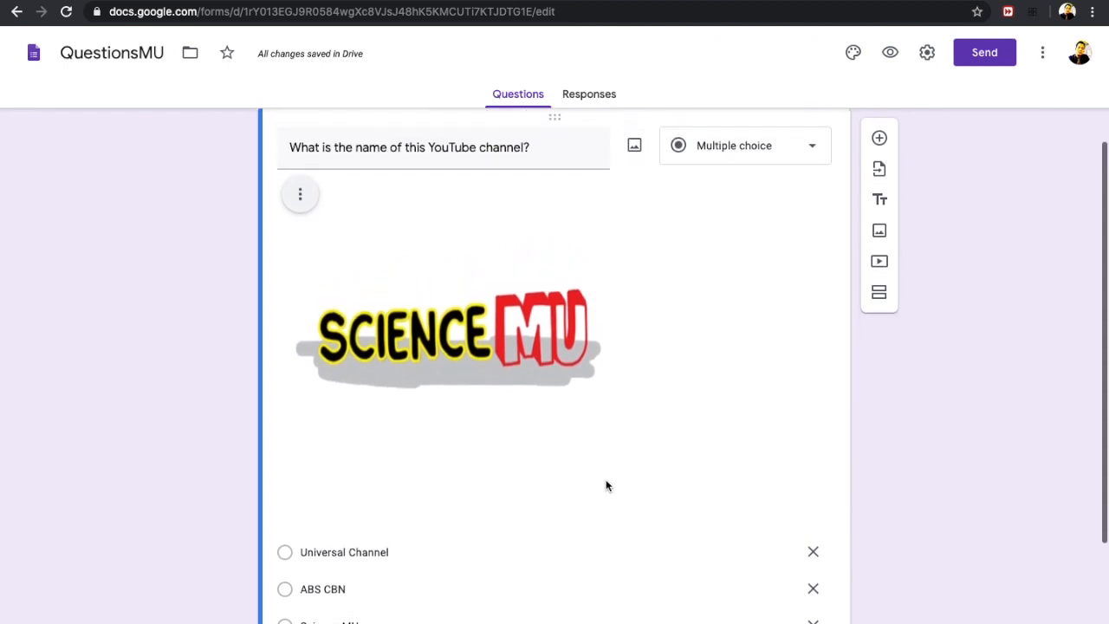
Look over the alignment, change, remove and caption options for the question's image, then dismiss them
left_click(301, 196)
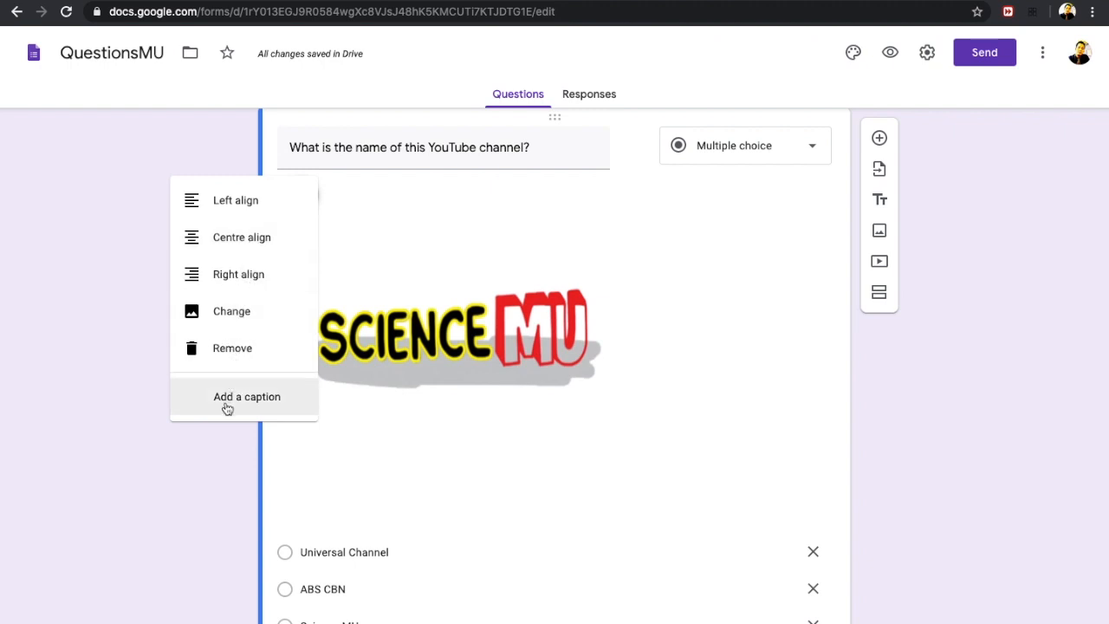
left_click(150, 518)
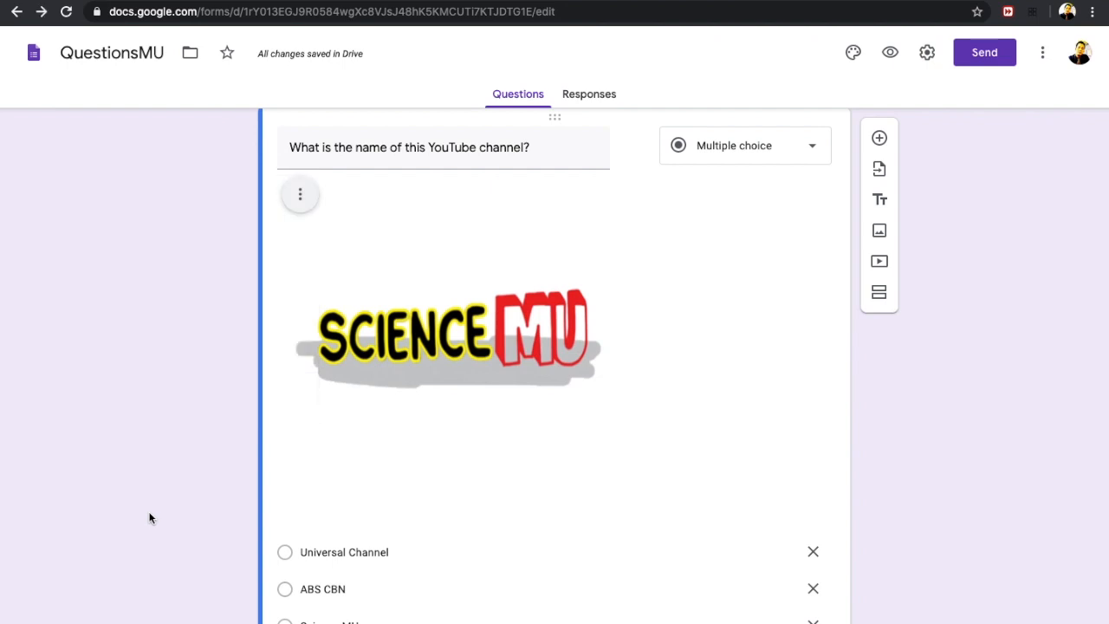
Duplicate the YouTube channel question and reword the copy to include "your favorite"
scroll(149, 516, "down", 2)
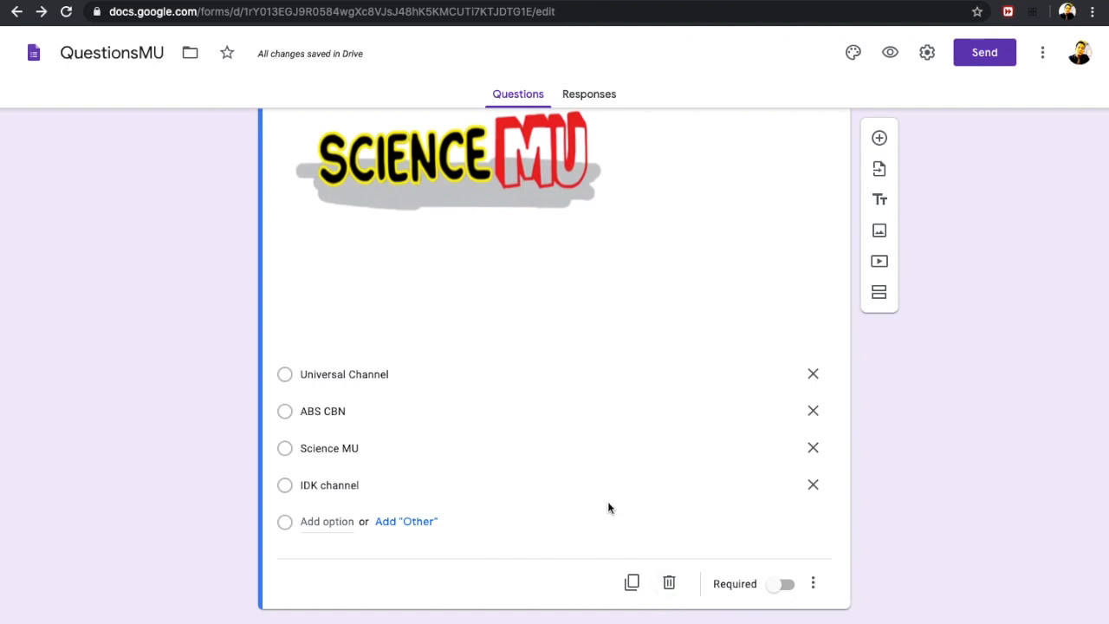
left_click(632, 582)
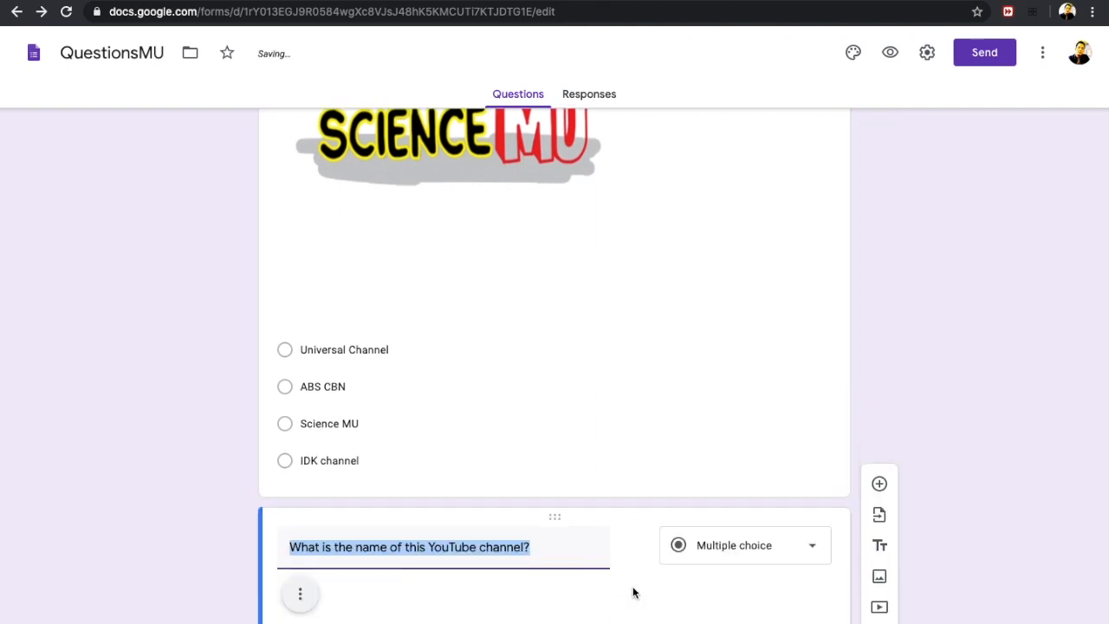
scroll(633, 593, "up", 1)
double_click(441, 282)
key("BackSpace")
key("BackSpace")
key("BackSpace")
key("BackSpace")
key("BackSpace")
key("BackSpace")
type("your favorite")
Change the copied question's first option to "XY Channel", then delete the copied question
scroll(187, 445, "down", 4)
left_click(322, 375)
type("XY Channel")
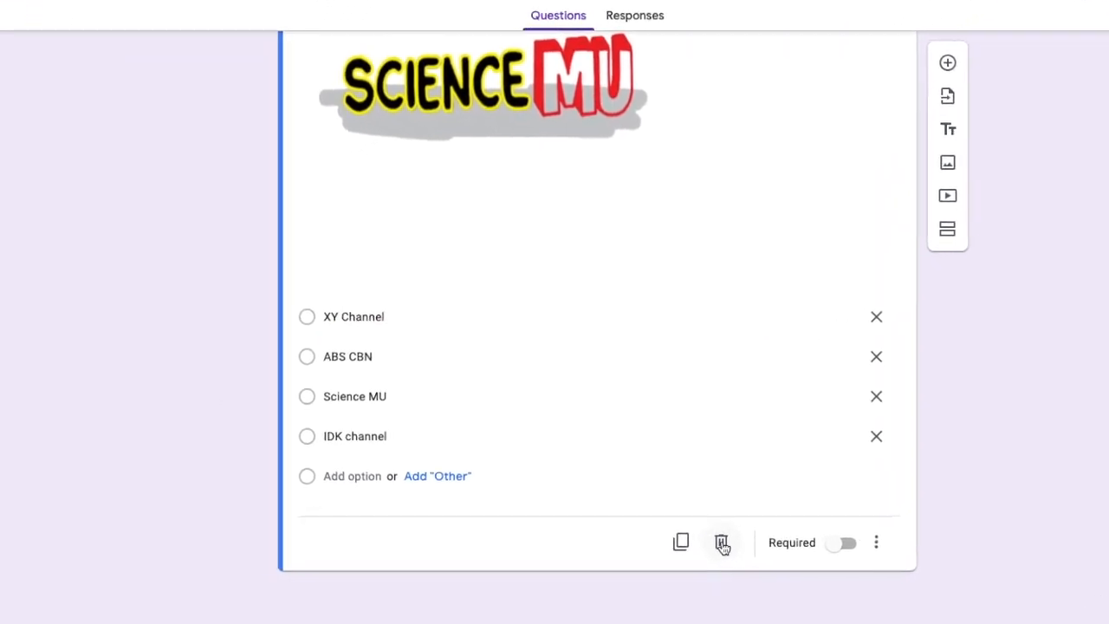
left_click(830, 532)
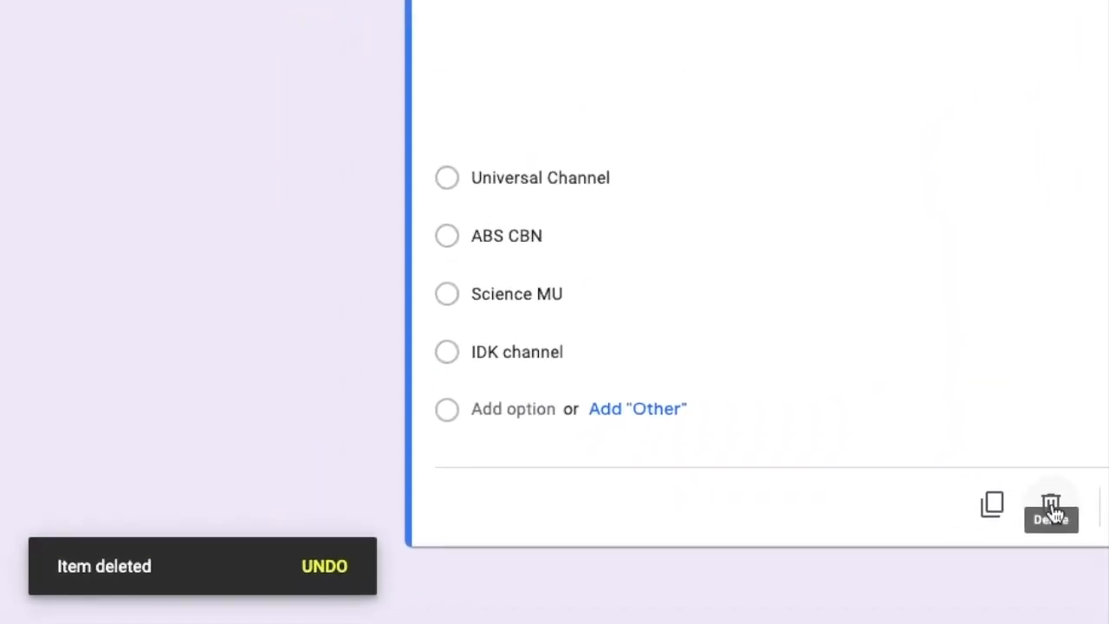
Add a title and description block below the YouTube channel question and title it "VIDEO QUESTION"
scroll(957, 404, "up", 2)
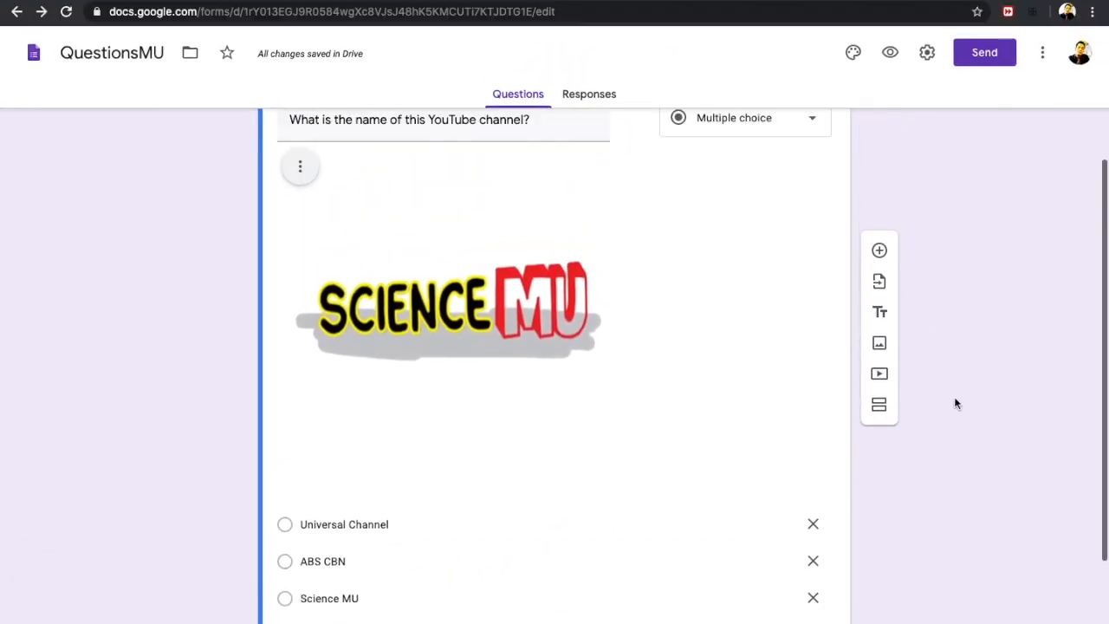
scroll(956, 403, "up", 1)
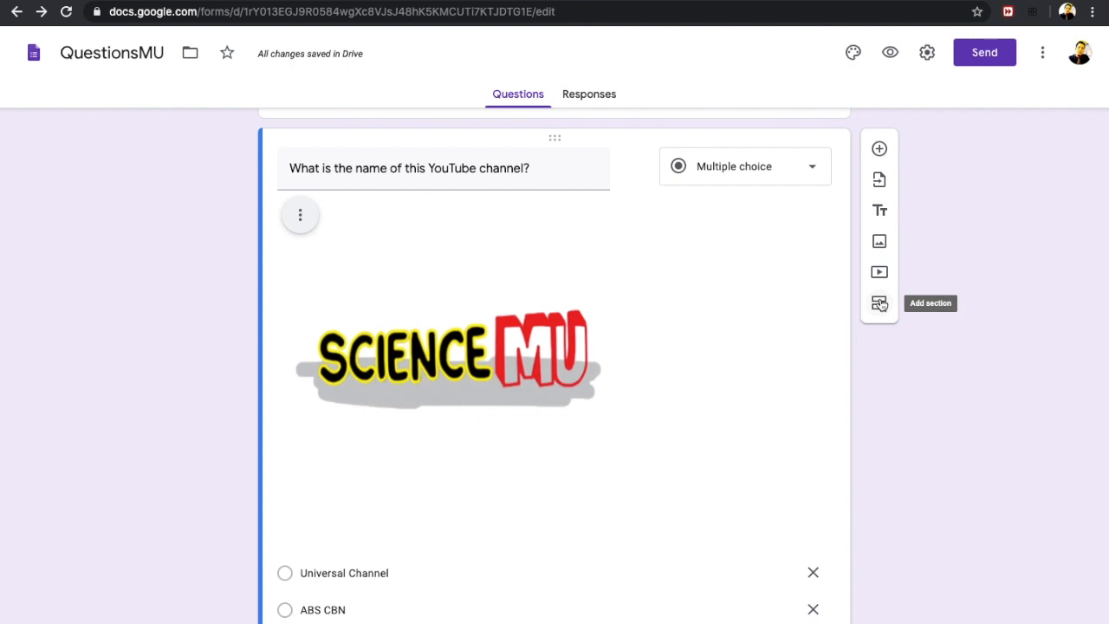
left_click(881, 213)
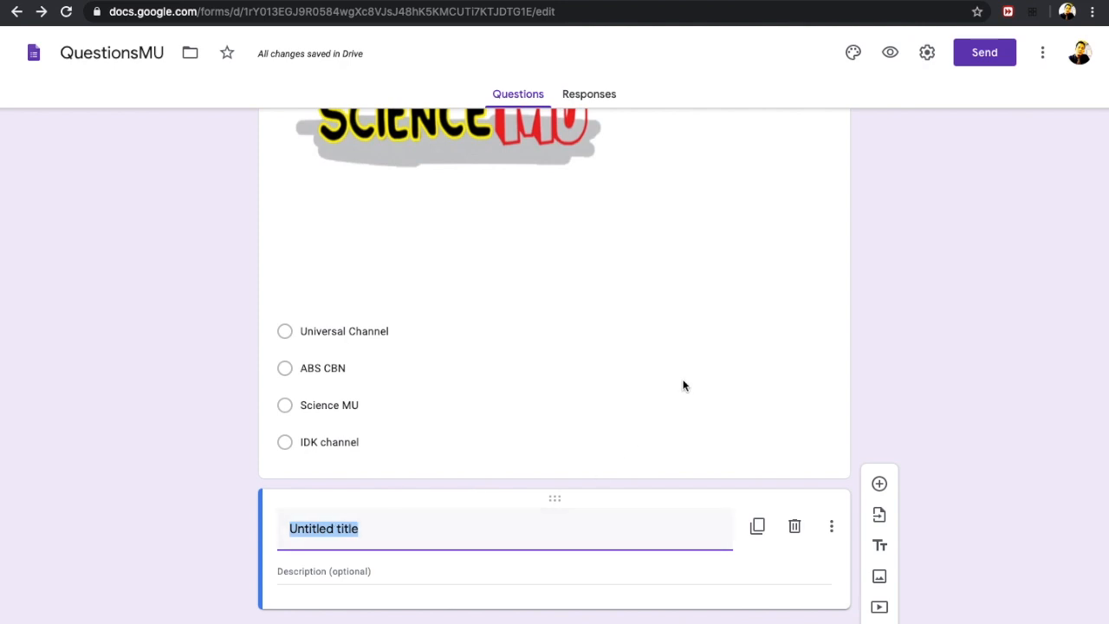
type("VIDEO QUESTION")
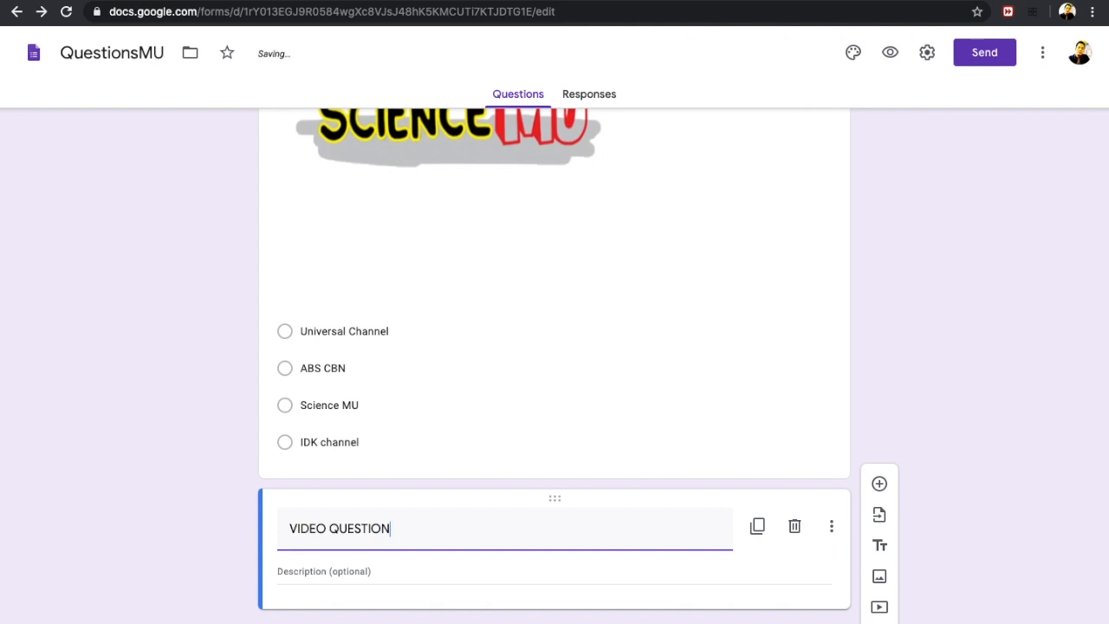
Describe the VIDEO QUESTION block as "The question following the embedded video is about the video. ^^"
left_click(526, 579)
type("The question following the embedded video is about the video. ^^")
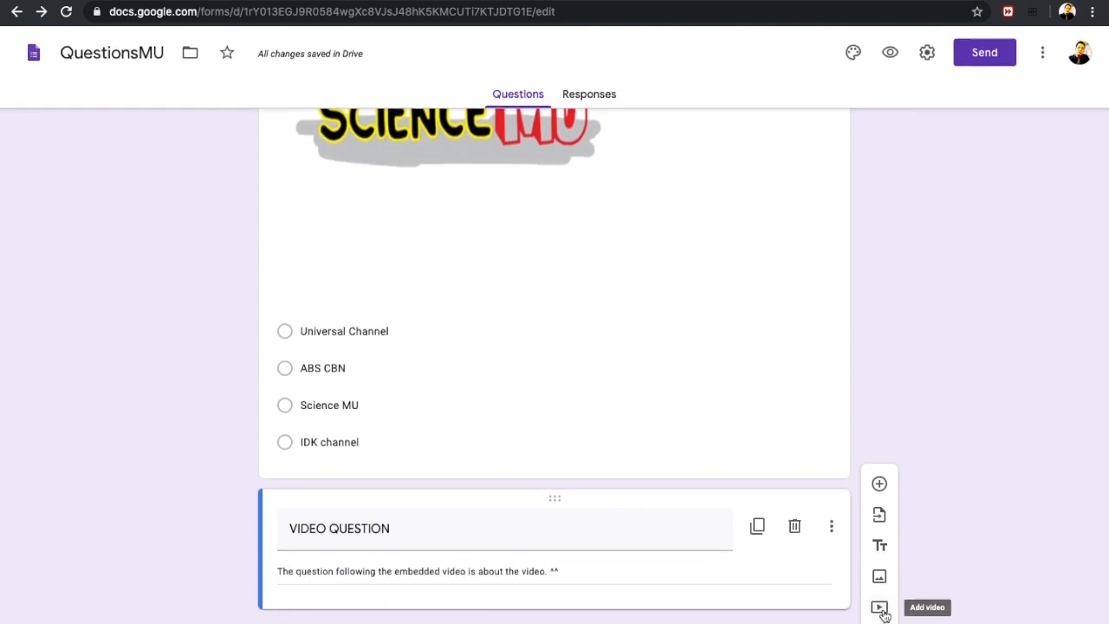
Embed the YouTube video "MS Excel in SCIENCE Practical Works" below the VIDEO QUESTION block using its copied URL
left_click(879, 609)
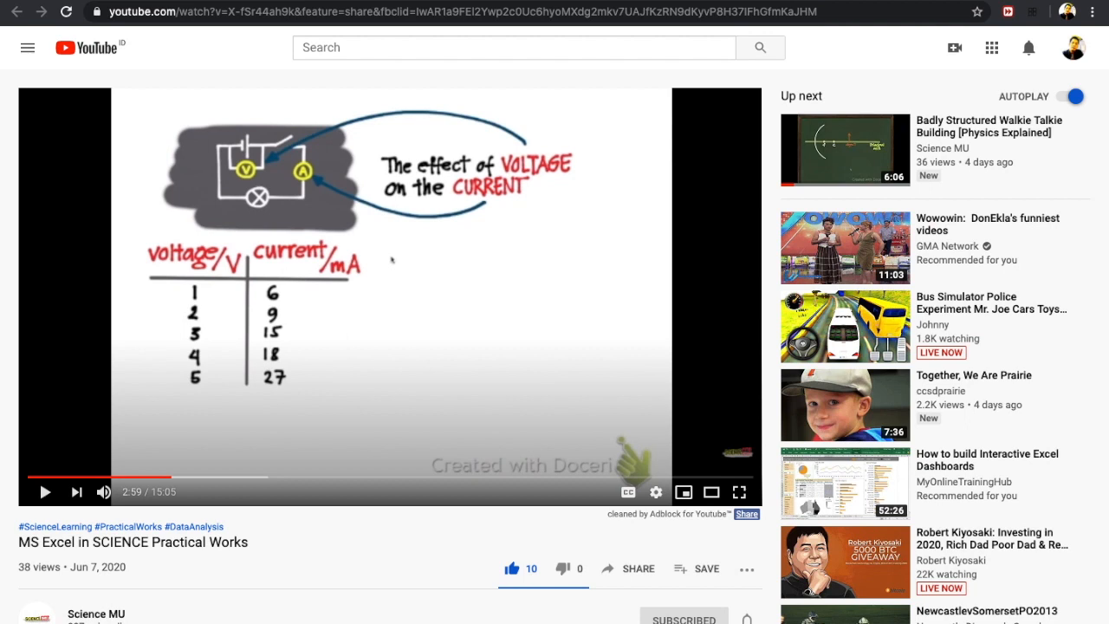
left_click(450, 12)
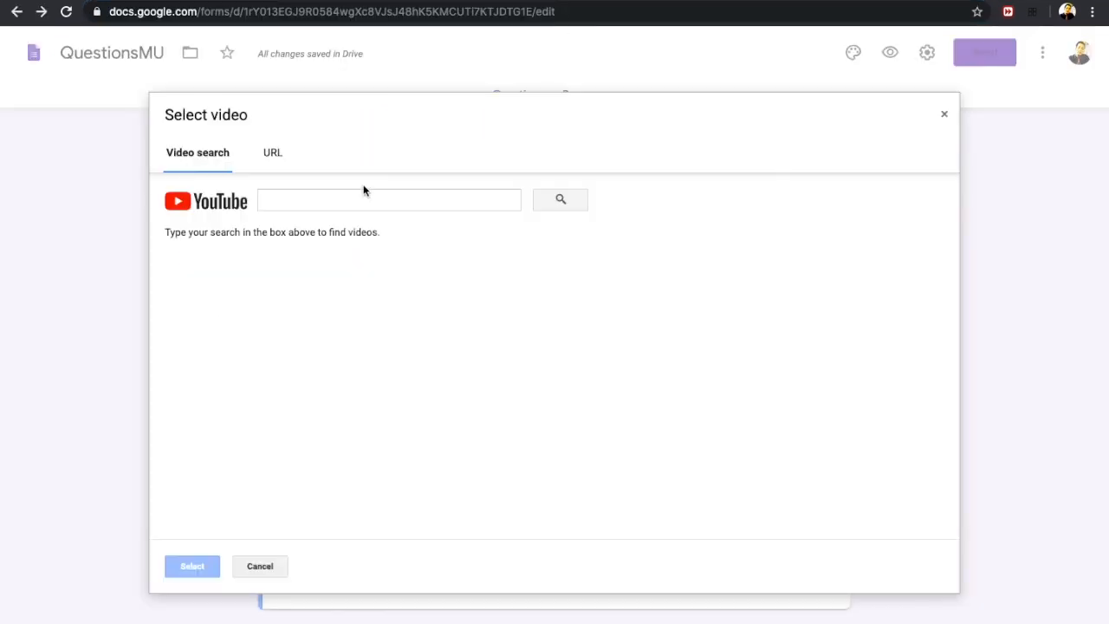
left_click(271, 156)
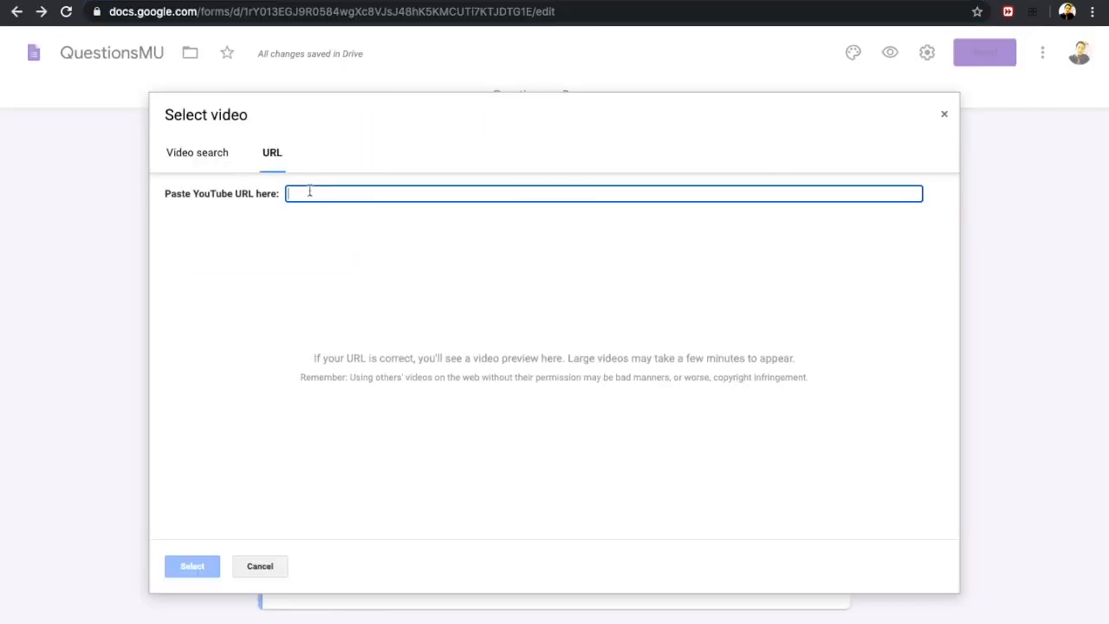
type("https://www.youtube.com/watch?v=X-fSr44ah9k&feature=share&fbclid=IwAR1a9FEl2Ywp2c0Uc6hyoMXdg2mkv7UAJfKzRN9dKyvP8H37IFhGfmKaJHM")
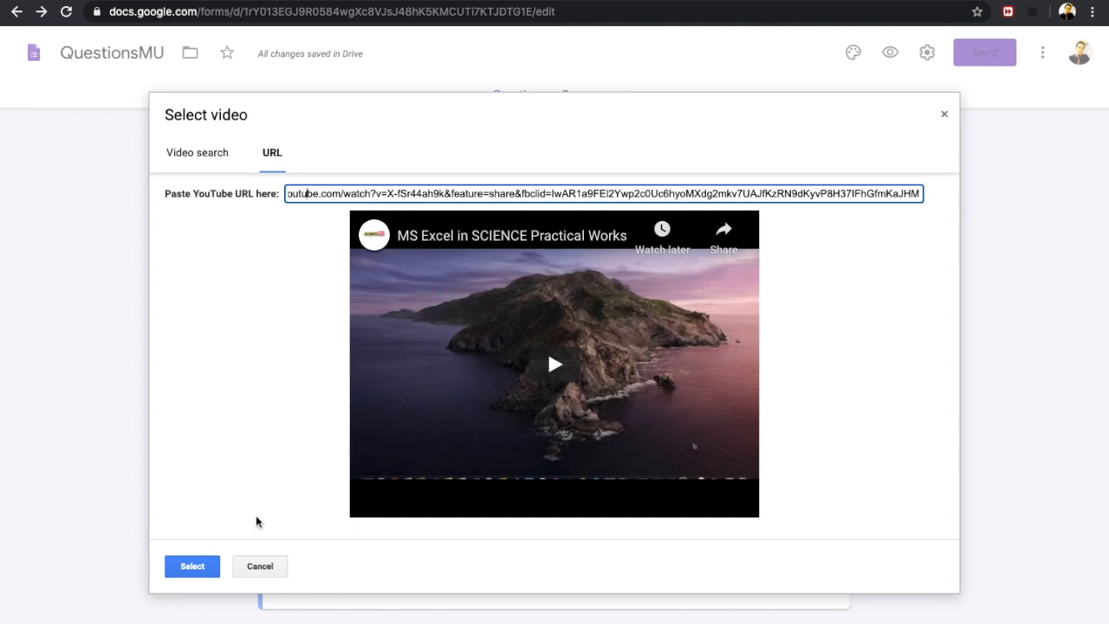
left_click(185, 566)
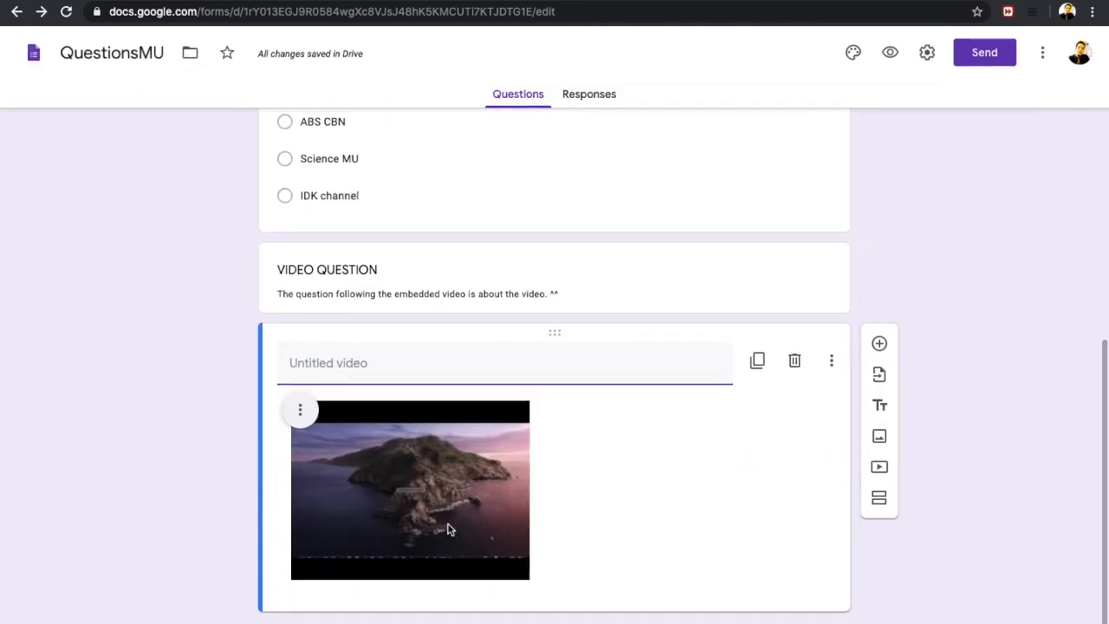
Title the embedded video "ScienceMU on MS Excel" and look over its alignment, change and remove options
type("Scien")
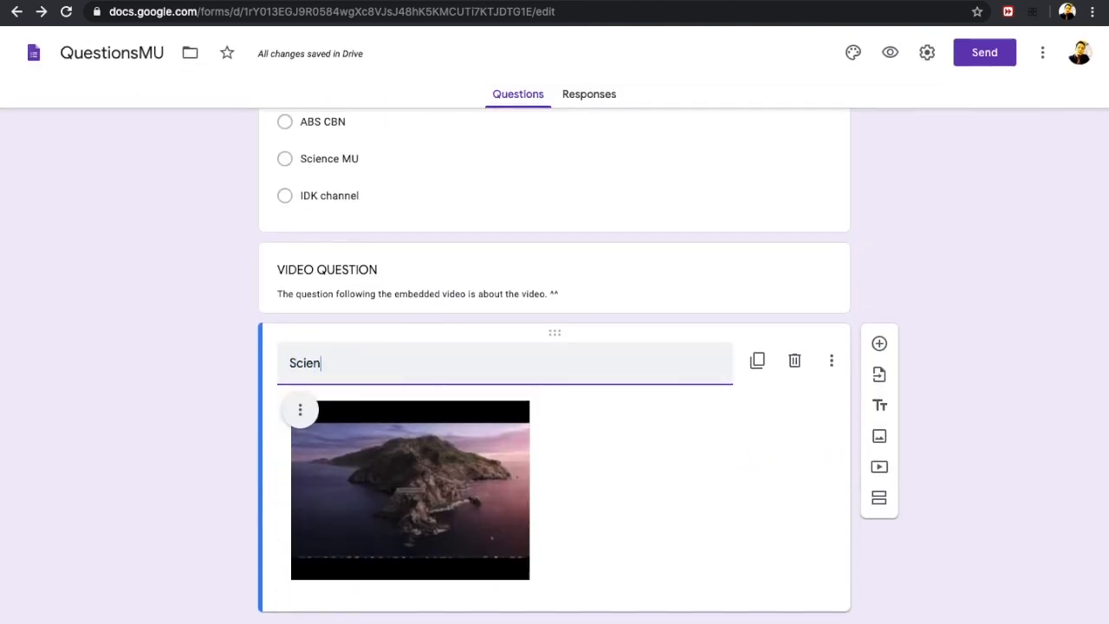
type("ceMU on MS Excel")
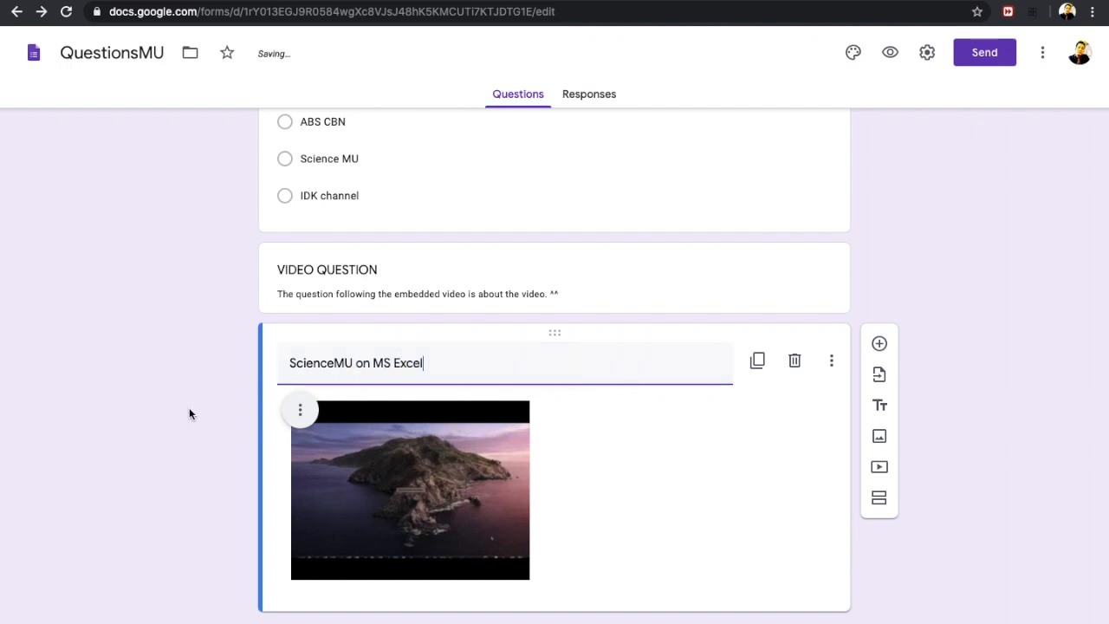
left_click(302, 414)
left_click(301, 414)
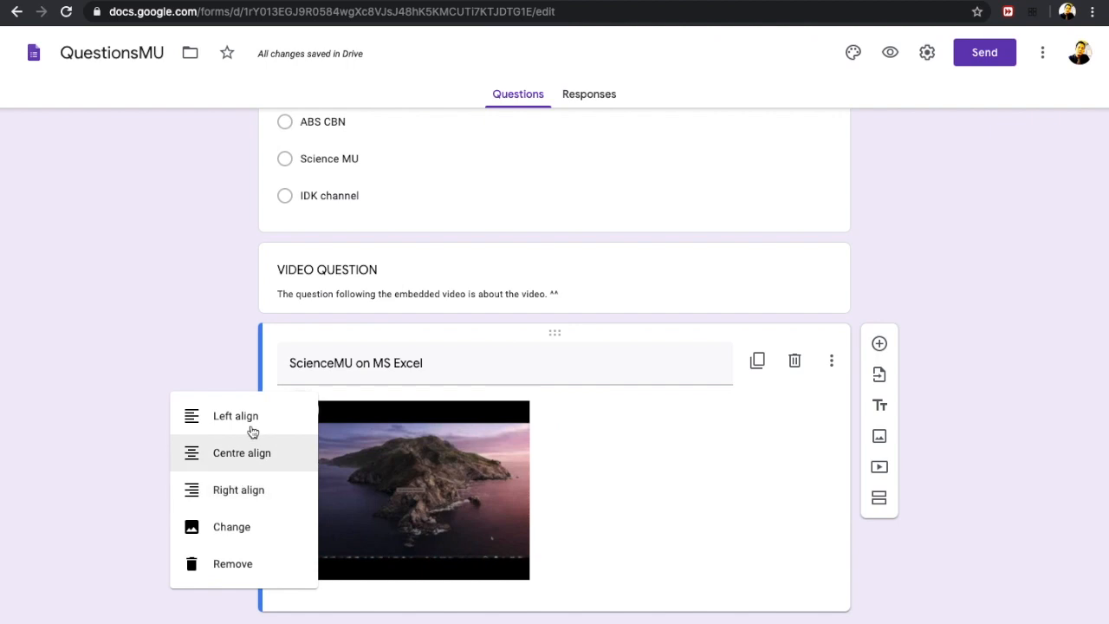
left_click(642, 424)
Add a multiple-choice grid question below the video reading "Evaluate the video above in terms of content, applicability and difficulty."
left_click(880, 345)
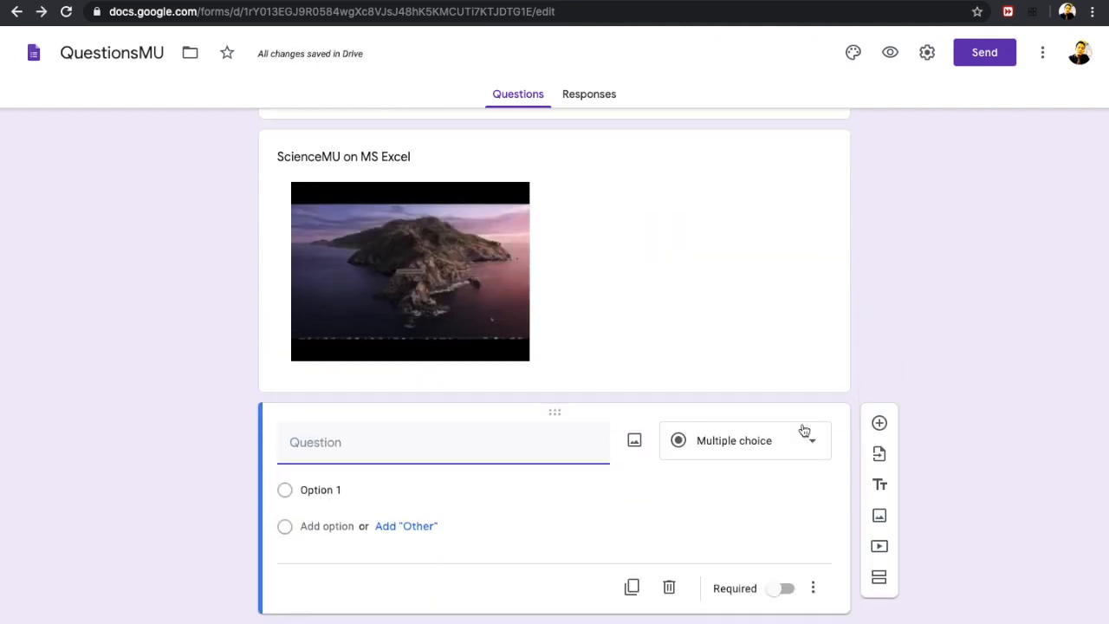
left_click(813, 444)
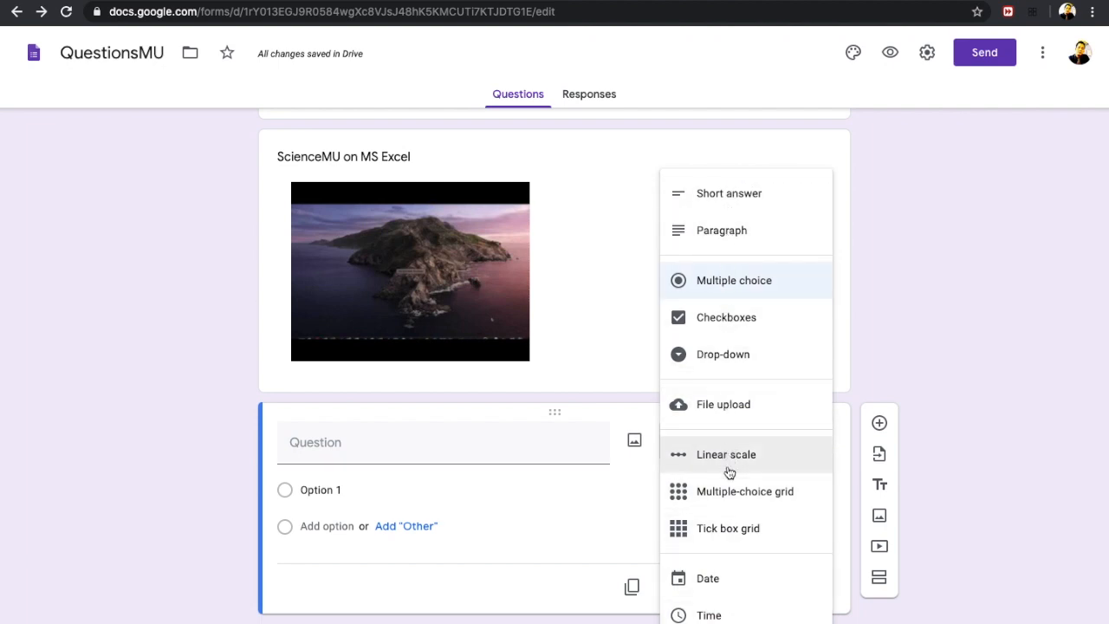
left_click(731, 497)
left_click(350, 445)
type("Evaluate the video above in terms of")
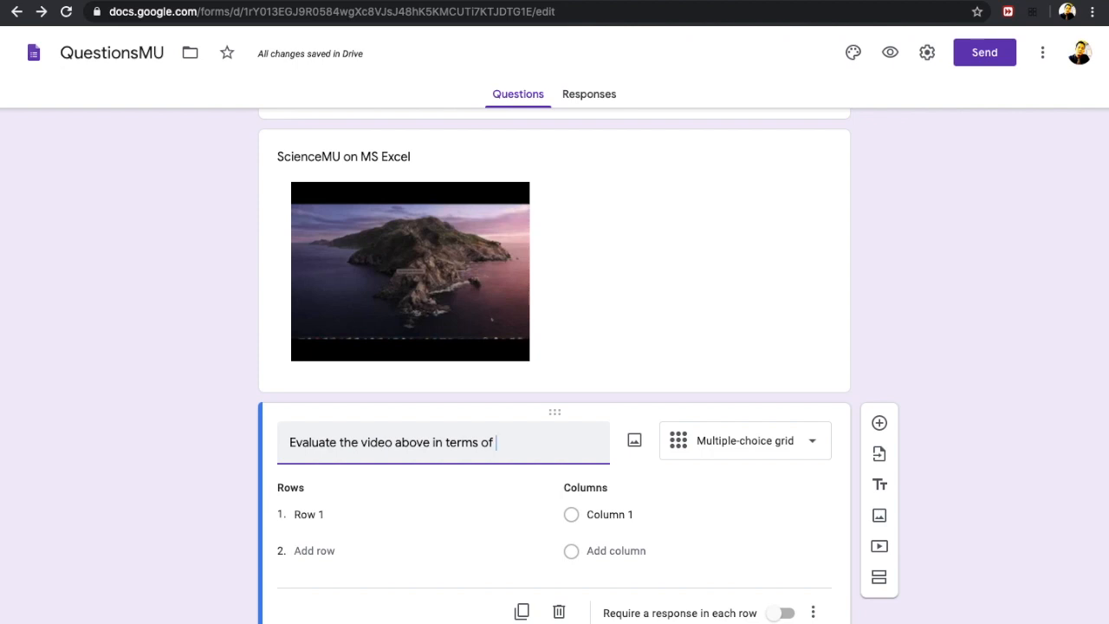
type(" content, applicability and difficulty.")
Name the grid question's three rows "Content", "Applicability" and "Difficulty"
left_click(303, 533)
type("Content")
key("Return")
type("Applicability")
key("Return")
type("Difficulty")
Name the grid question's three columns "Bad", "Neutral" and "Good"
left_click(623, 531)
type("Bad")
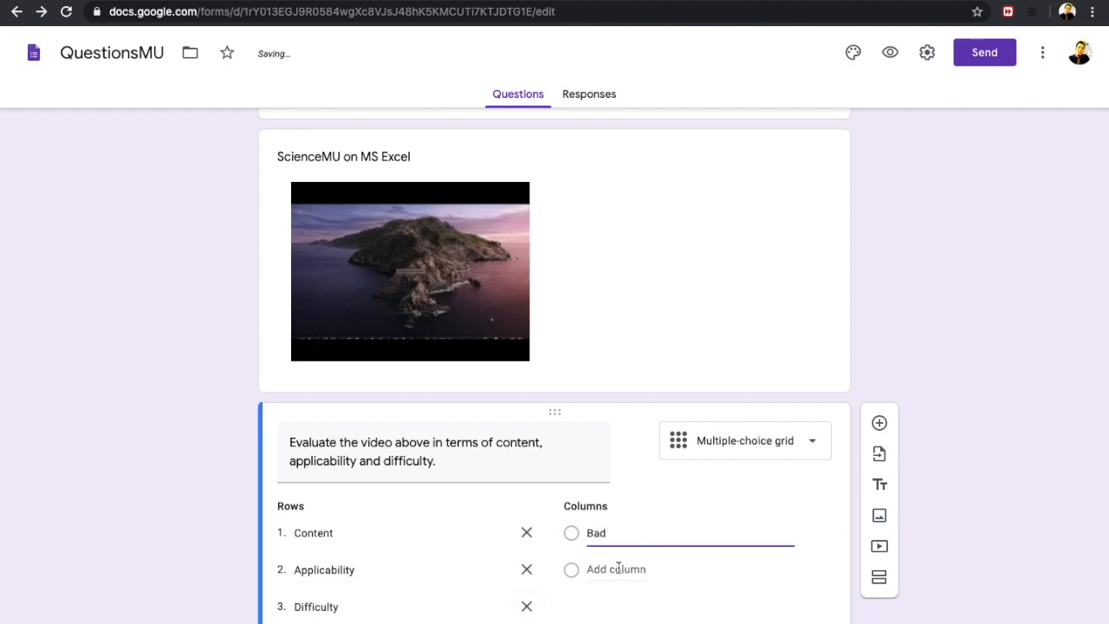
left_click(618, 568)
type("Neutral")
left_click(611, 607)
type("Good")
left_click(1022, 527)
scroll(1022, 529, "down", 2)
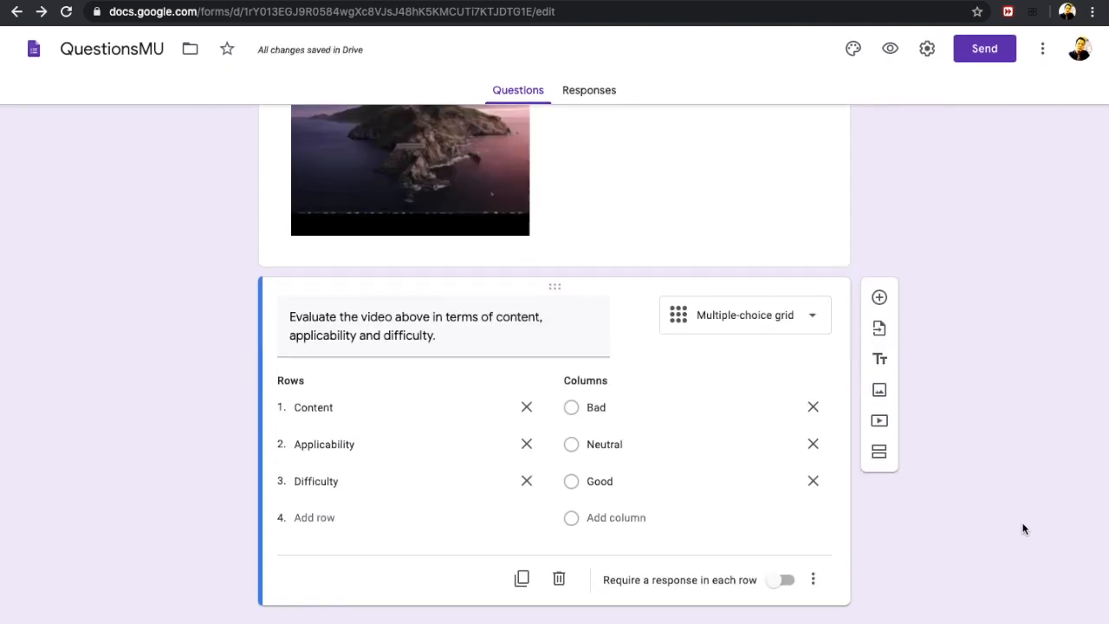
scroll(1024, 526, "up", 2)
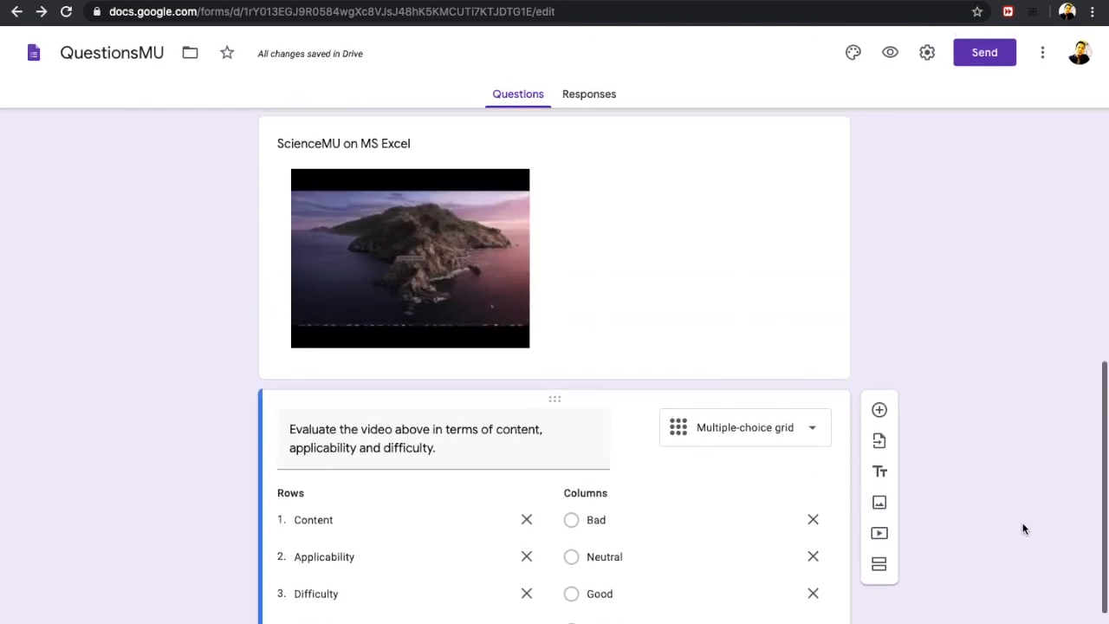
Preview the form and look through its header, image question, video and grid question as a respondent sees them
left_click(890, 54)
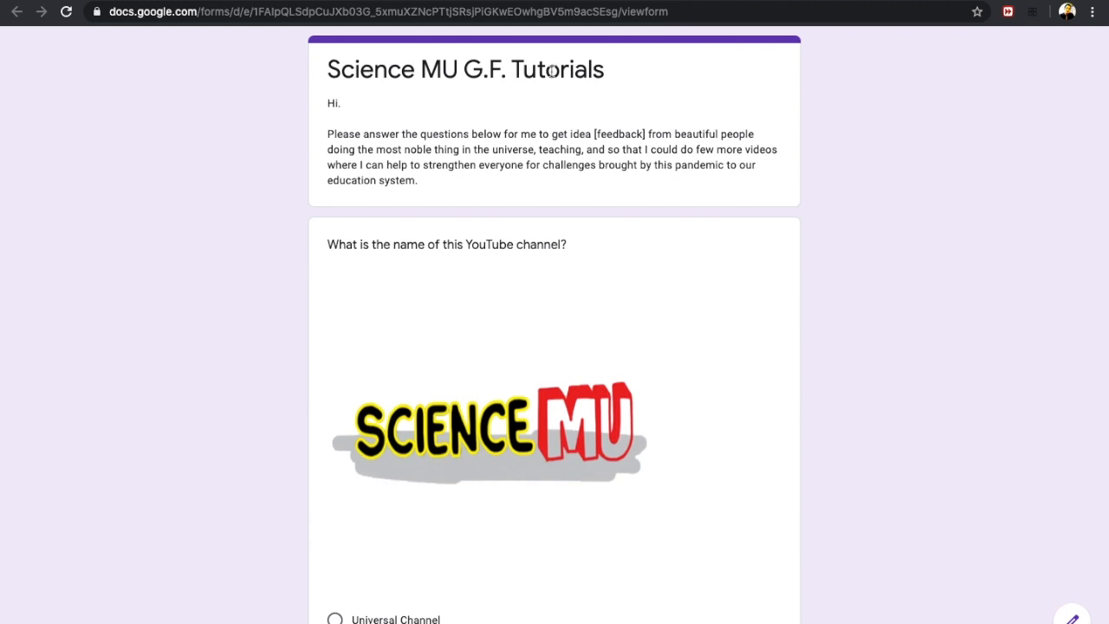
scroll(822, 434, "down", 2)
scroll(822, 433, "down", 1)
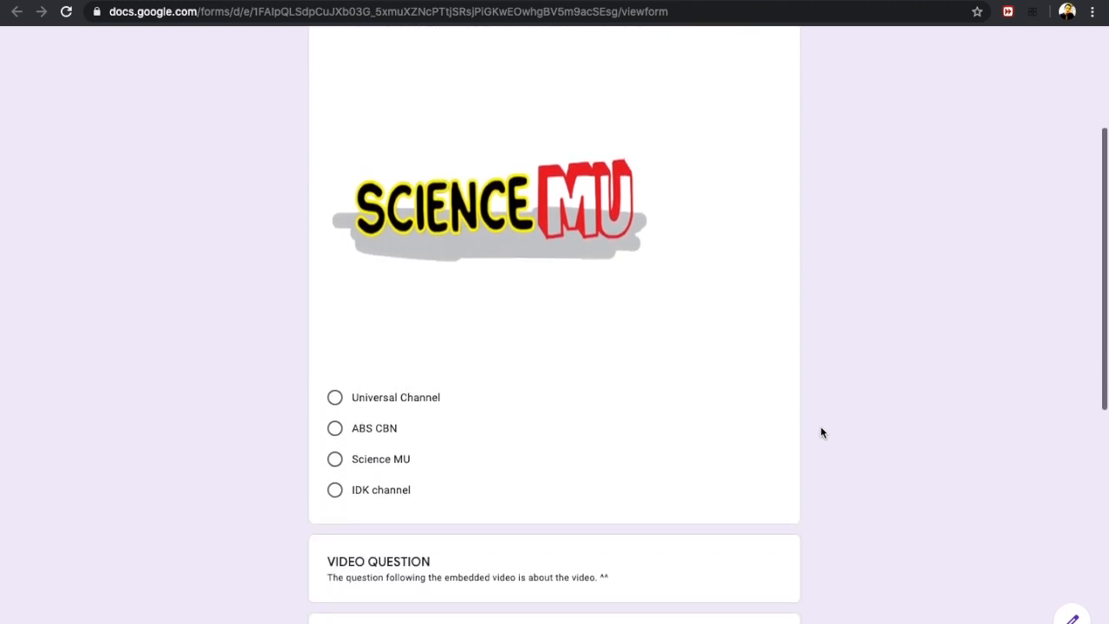
scroll(595, 530, "down", 3)
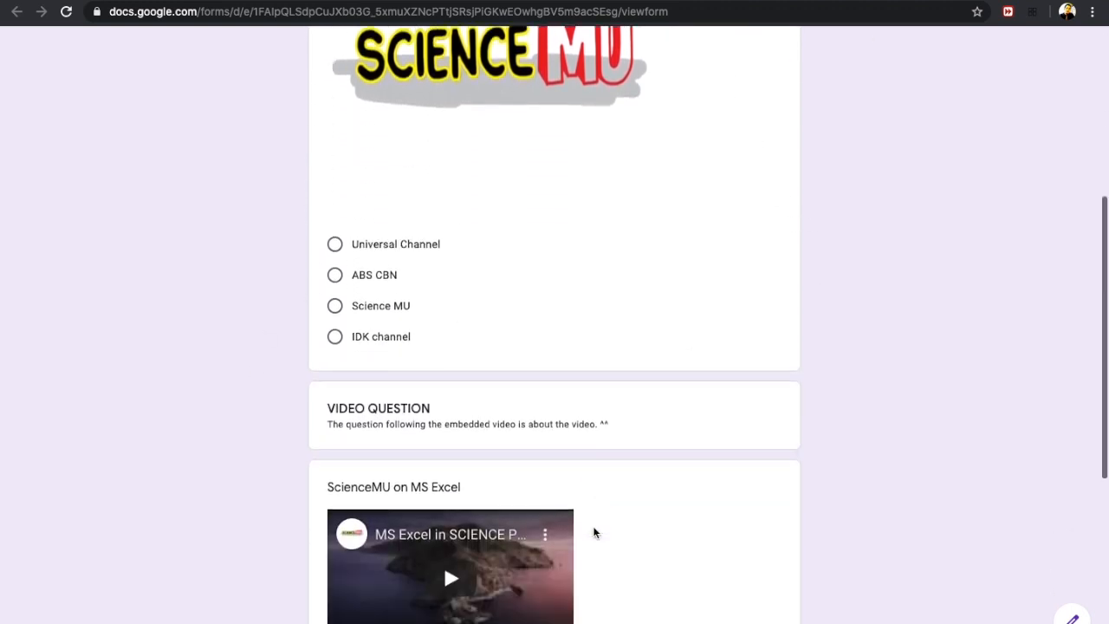
scroll(655, 380, "down", 2)
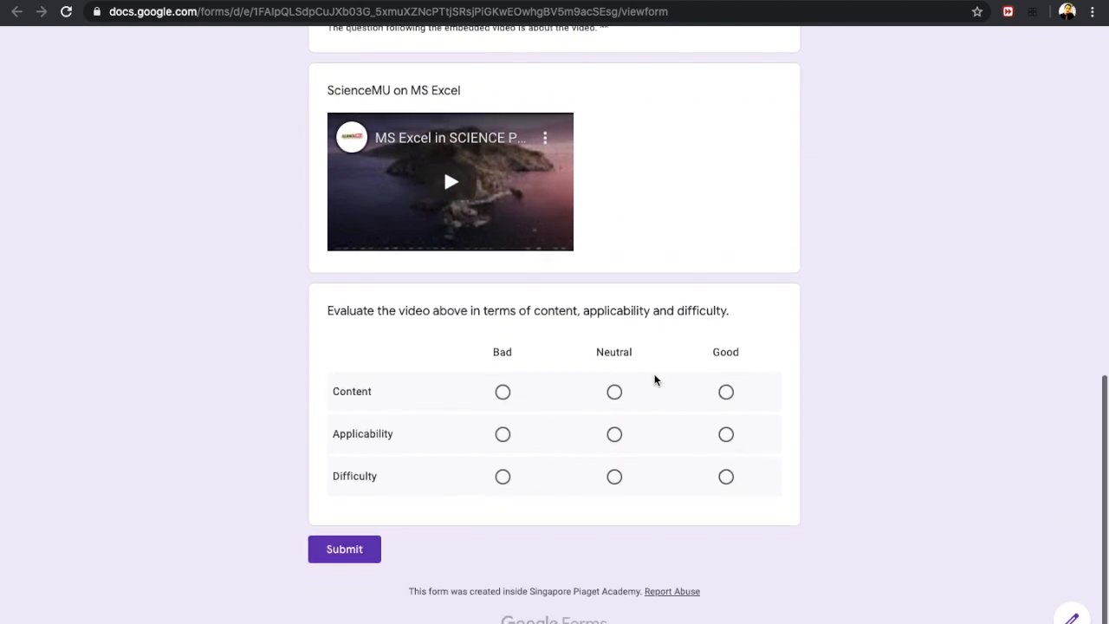
scroll(612, 391, "up", 3)
scroll(606, 394, "up", 5)
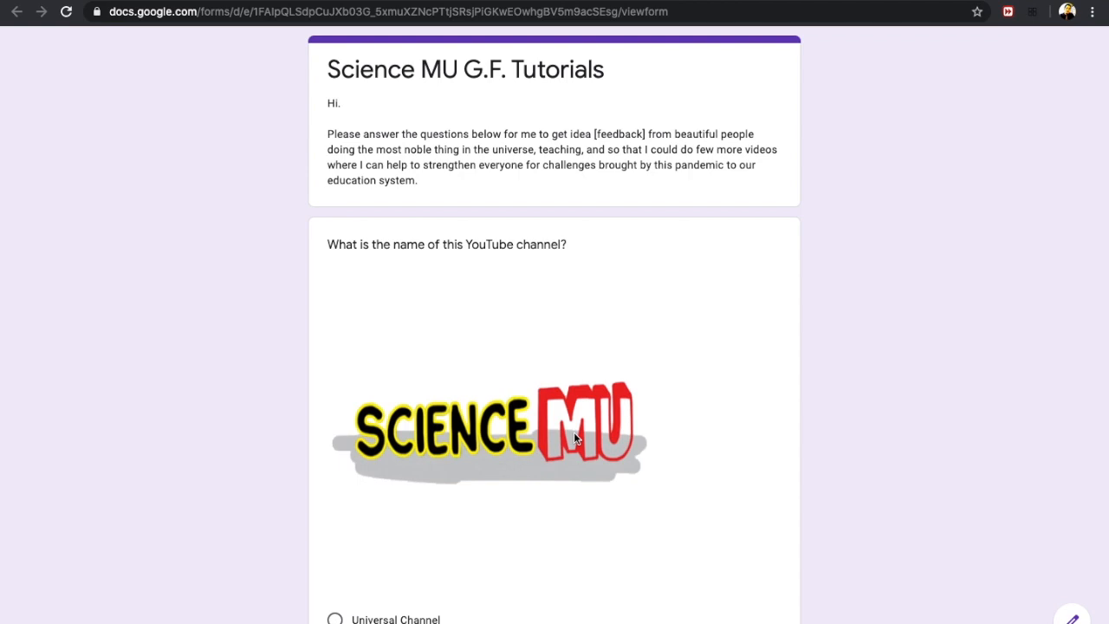
Answer the previewed form with "Science MU" for the channel question and "Neutral" for all three rows of the video evaluation
scroll(566, 466, "down", 3)
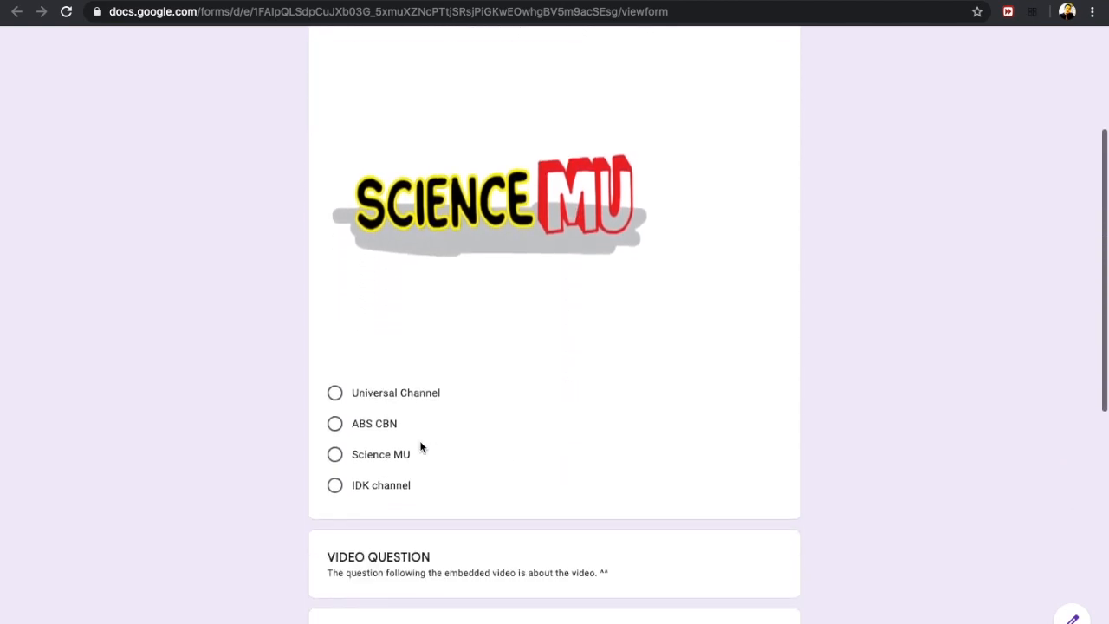
left_click(336, 458)
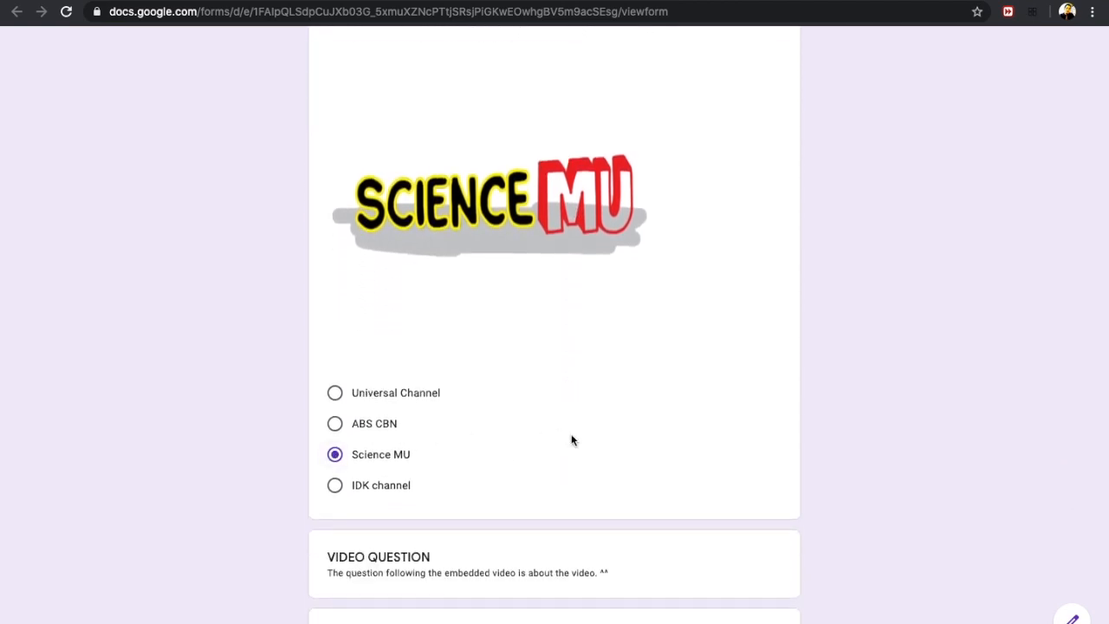
scroll(572, 440, "down", 1)
scroll(572, 440, "down", 5)
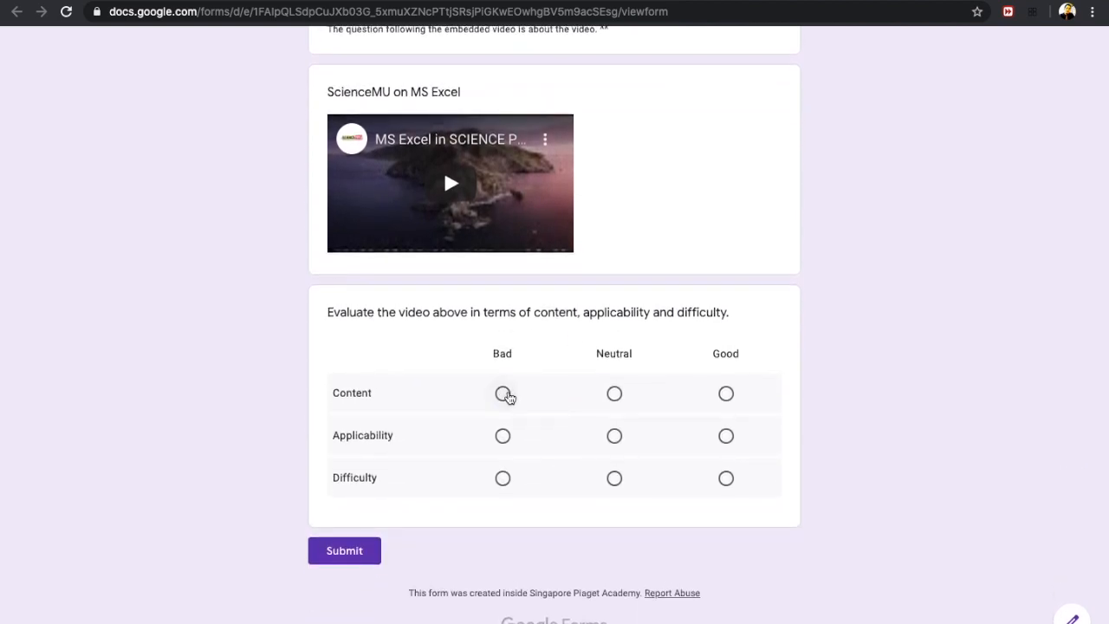
left_click(616, 396)
left_click(615, 437)
left_click(617, 480)
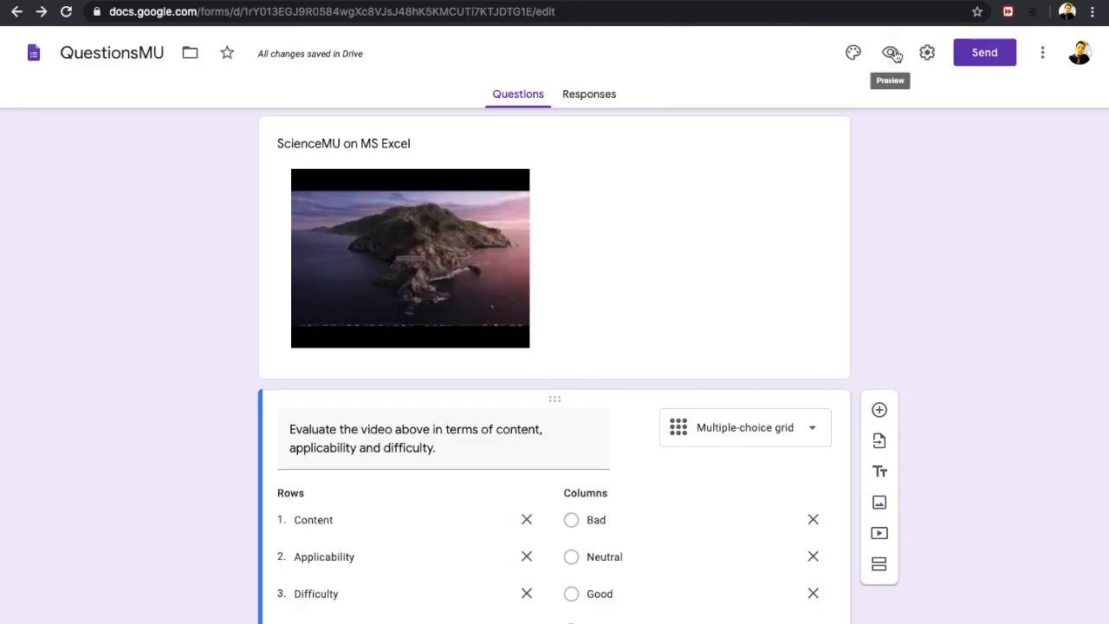
Turn on the collection of respondents' email addresses in the form's general settings
left_click(927, 52)
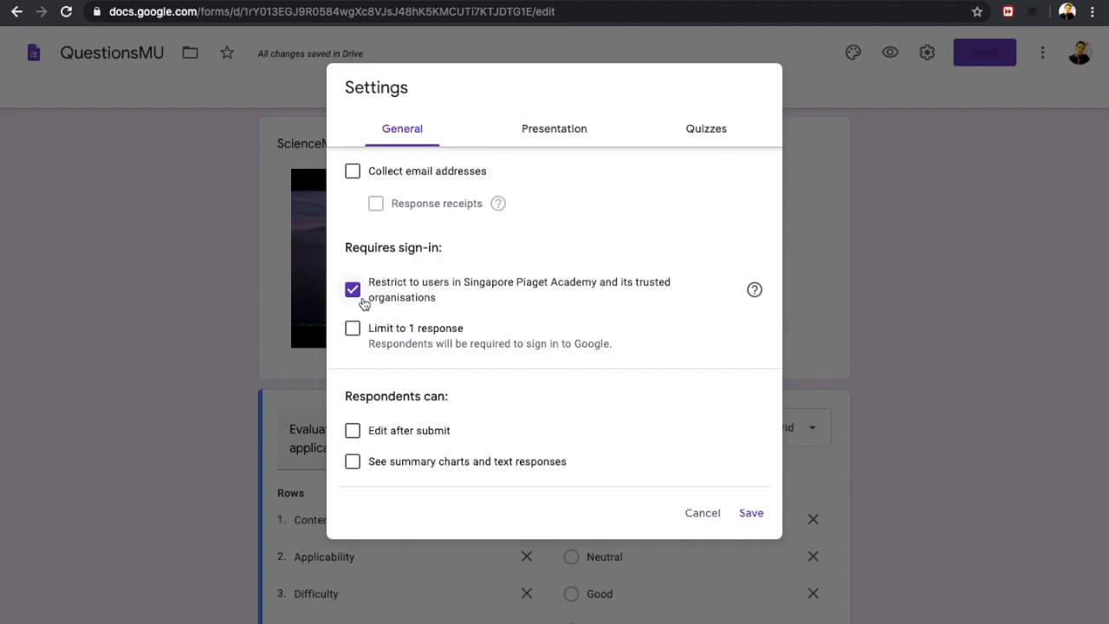
left_click(352, 172)
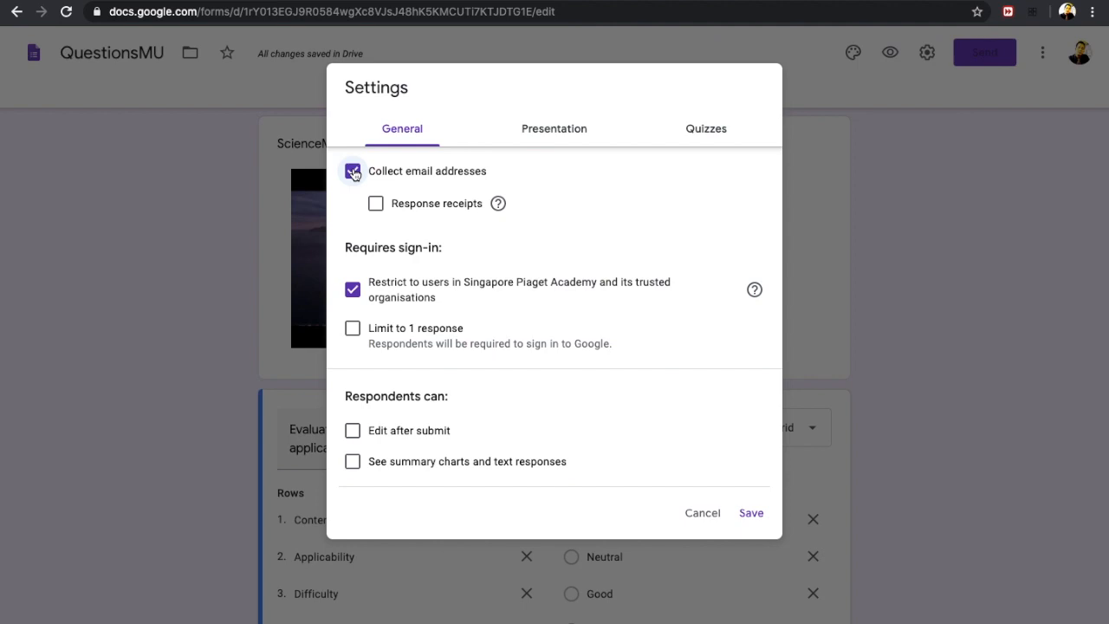
Set the form's presentation to shuffle the question order and not show a link to submit another response
left_click(557, 135)
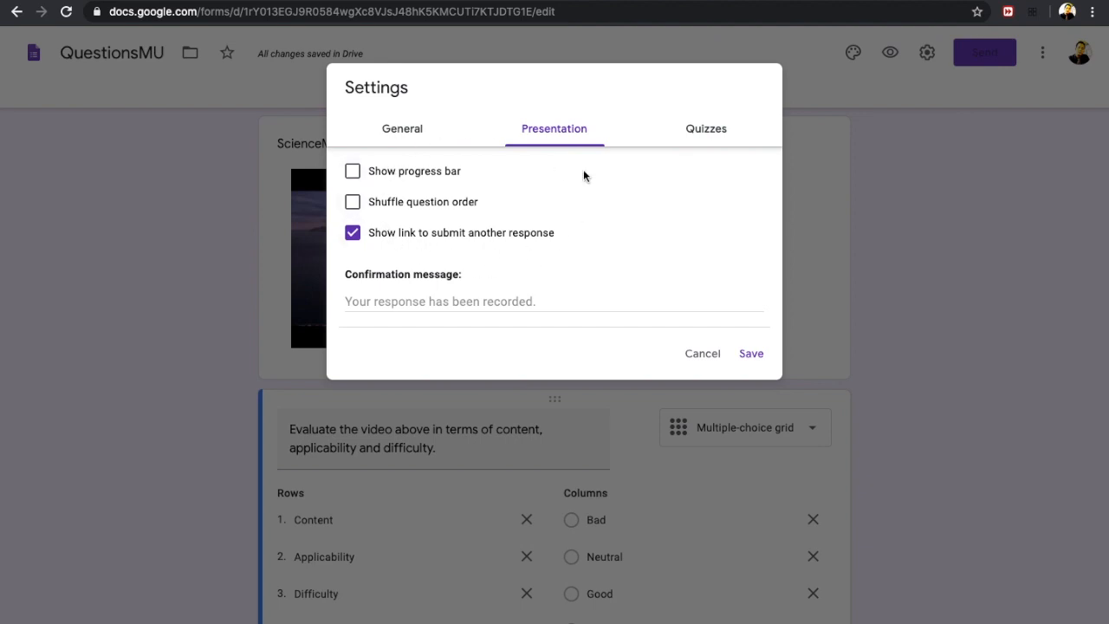
left_click(354, 234)
left_click(353, 203)
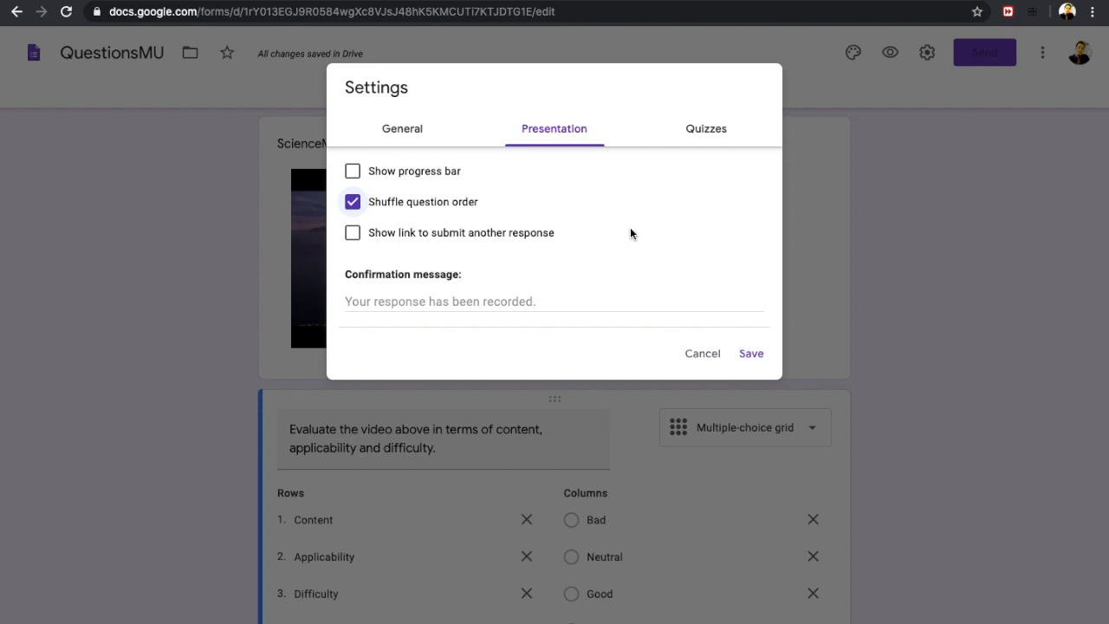
left_click(424, 299)
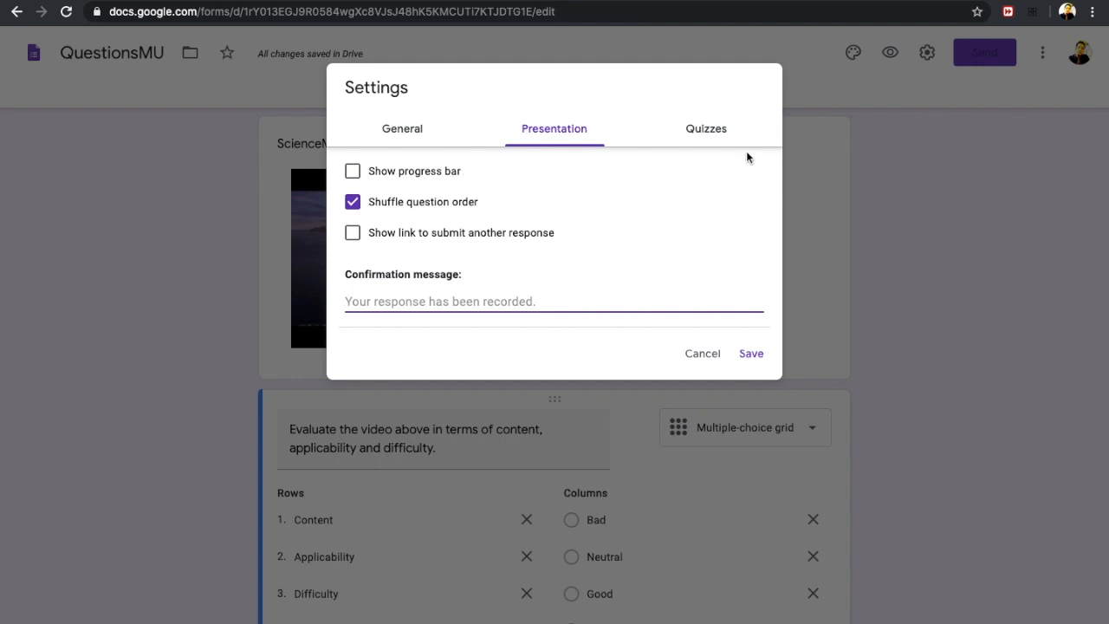
Make the form a quiz with marks released later, after manual review, and save the settings
left_click(706, 129)
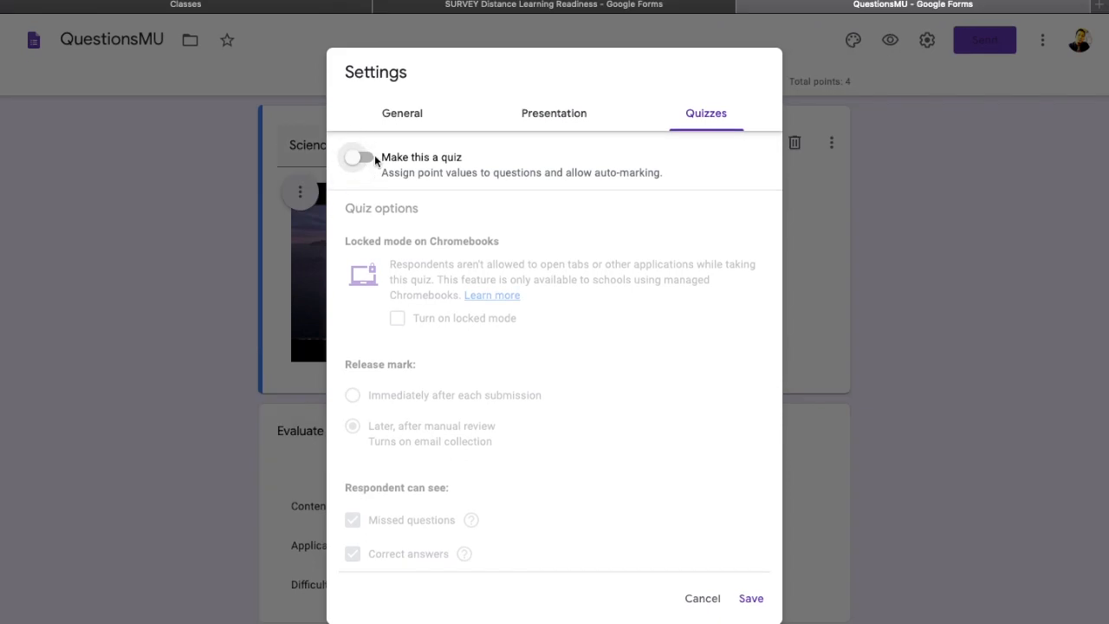
left_click(364, 160)
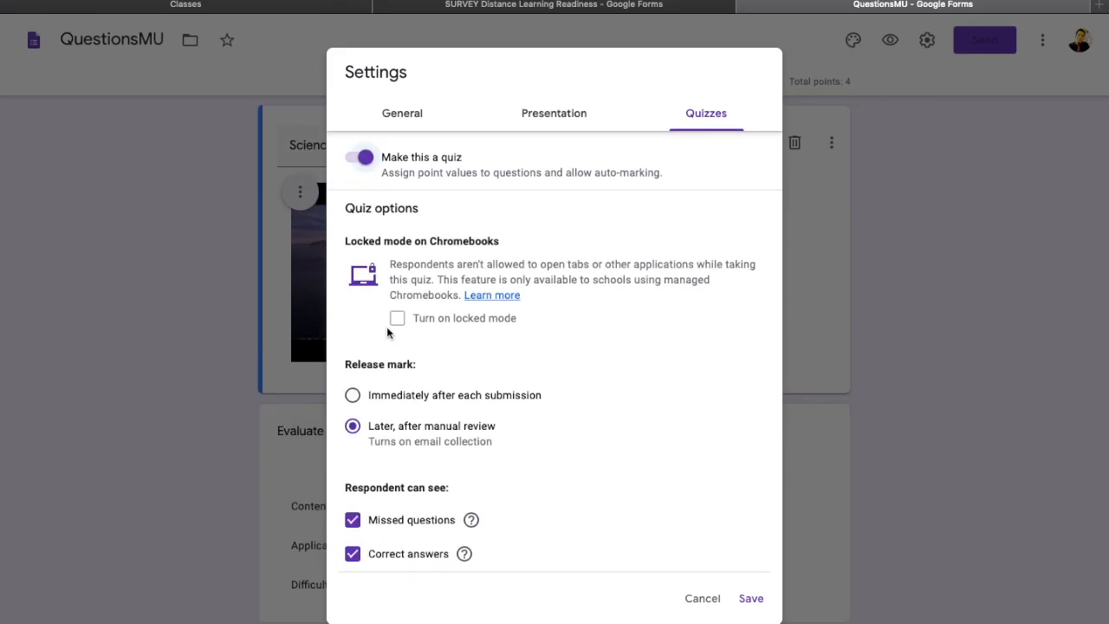
left_click(353, 395)
left_click(352, 427)
scroll(565, 477, "down", 2)
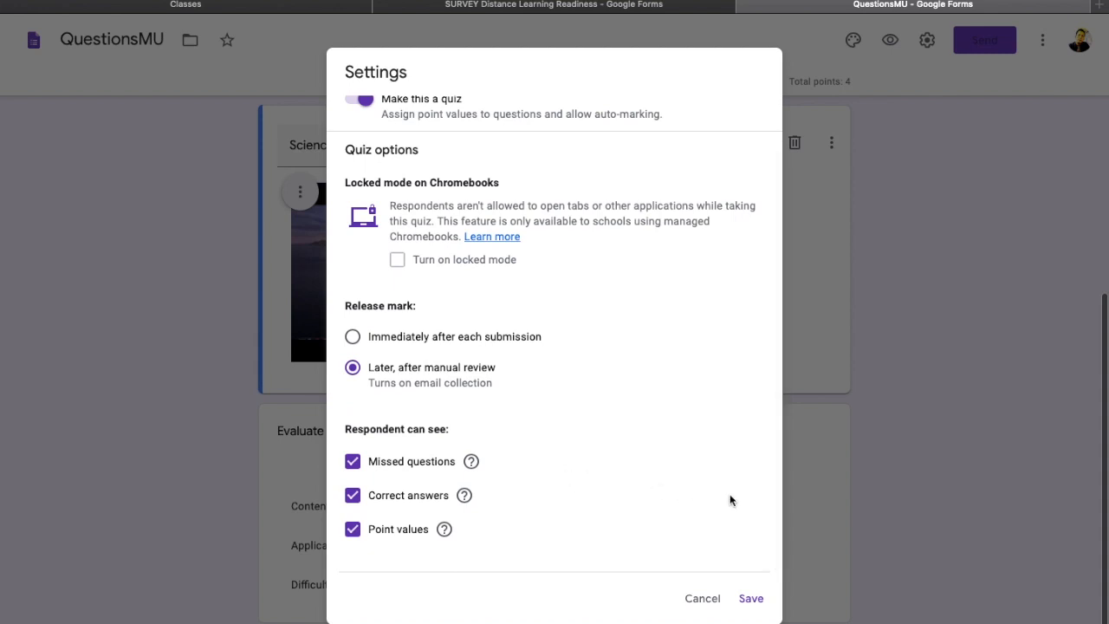
left_click(751, 598)
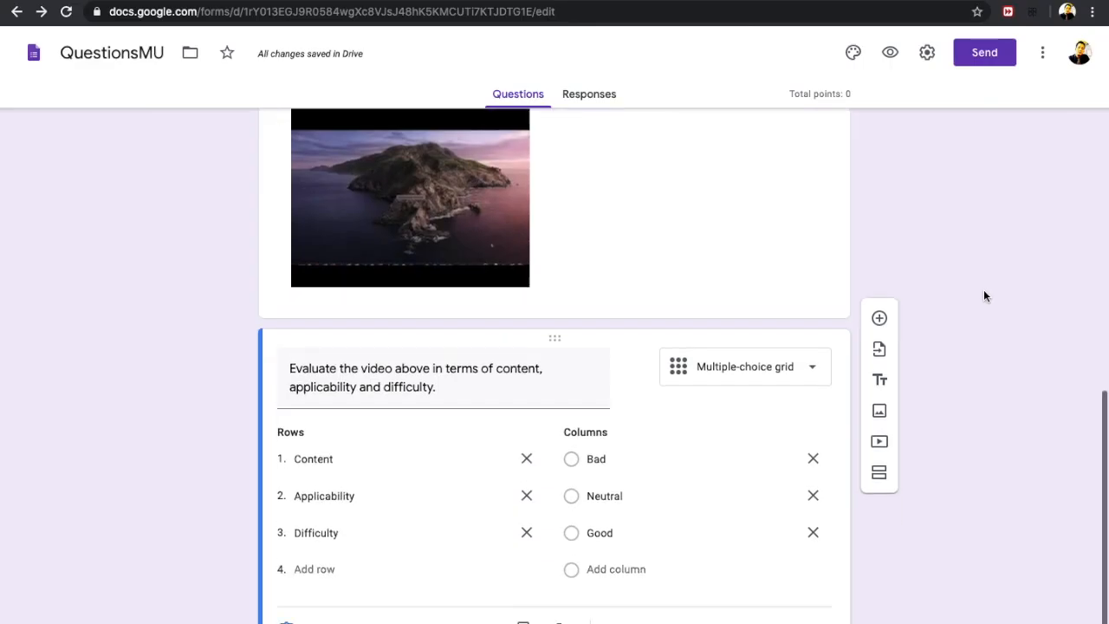
scroll(983, 289, "down", 1)
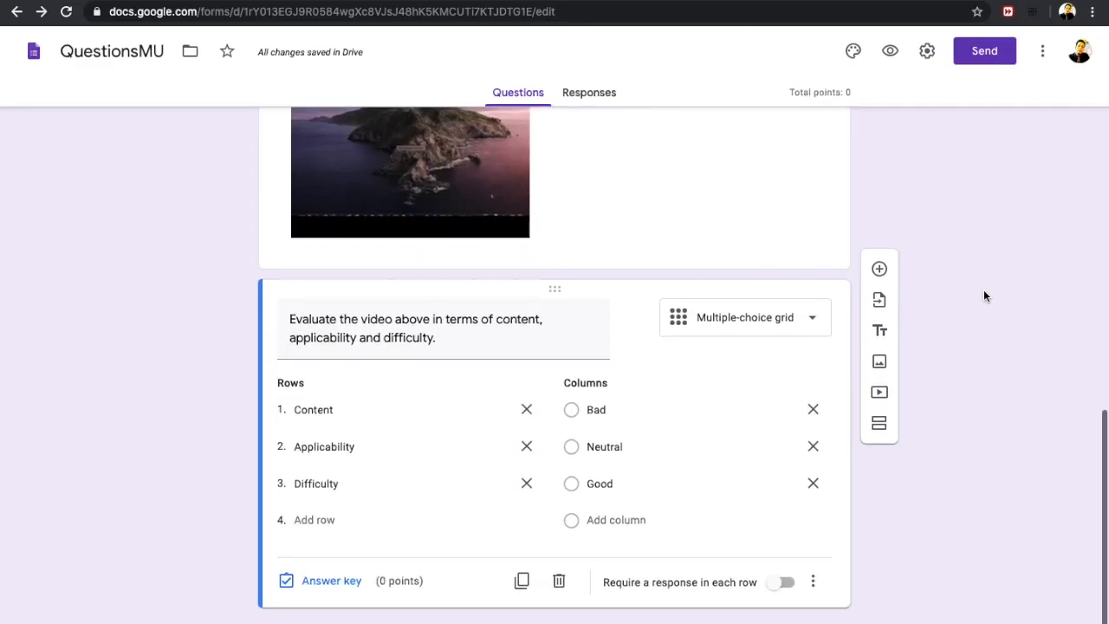
scroll(376, 478, "up", 5)
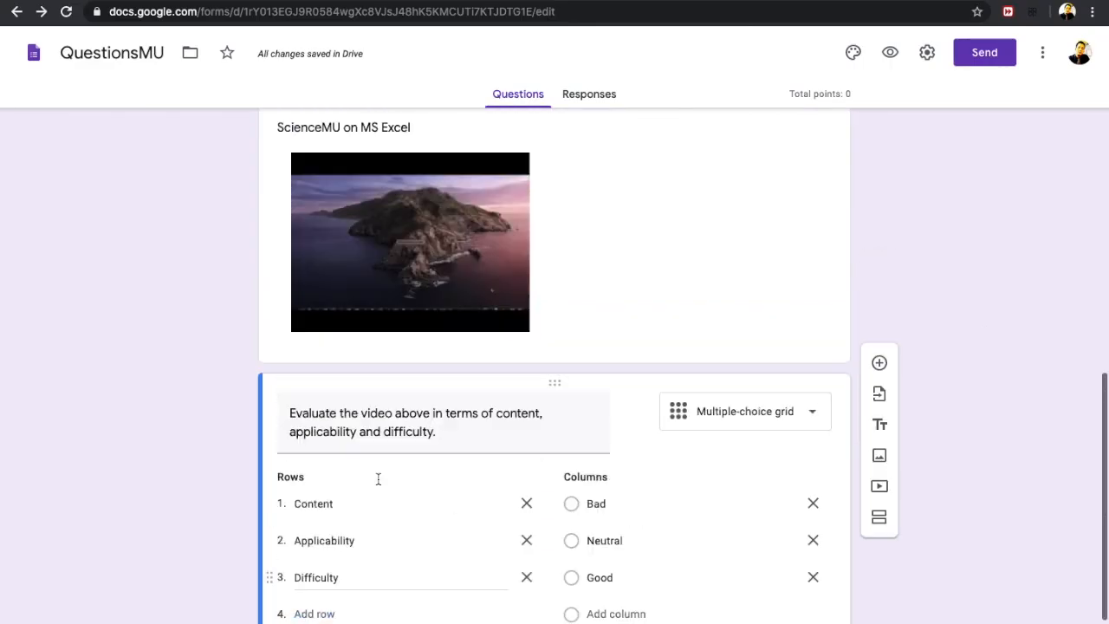
Set the YouTube channel question's answer key to "Science MU" as the correct option, worth 4 points
scroll(378, 479, "up", 1)
left_click(540, 312)
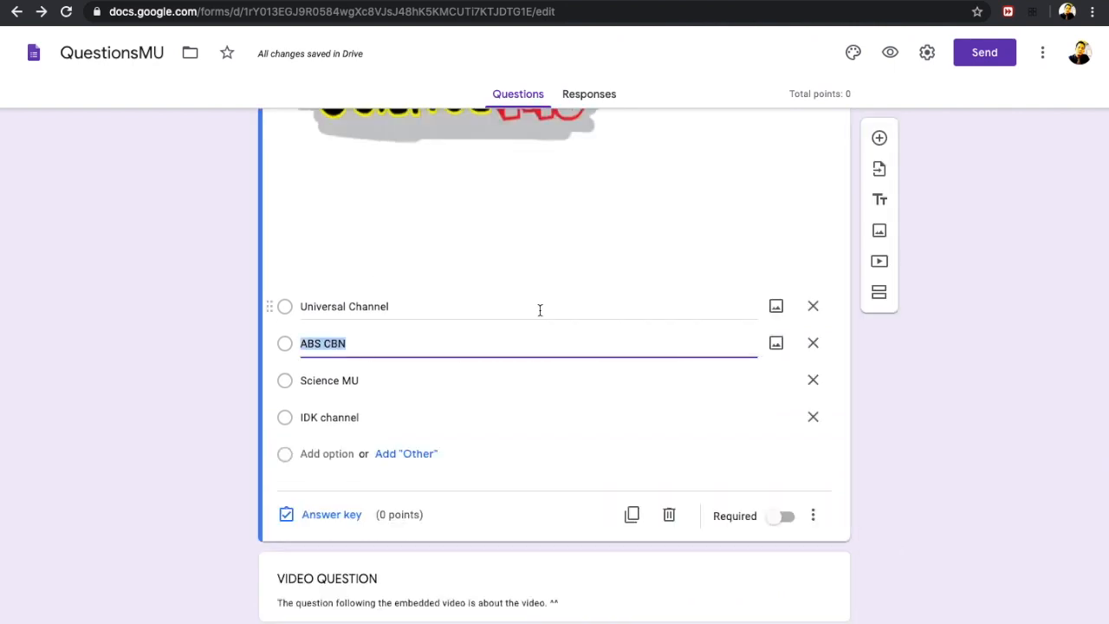
left_click(327, 514)
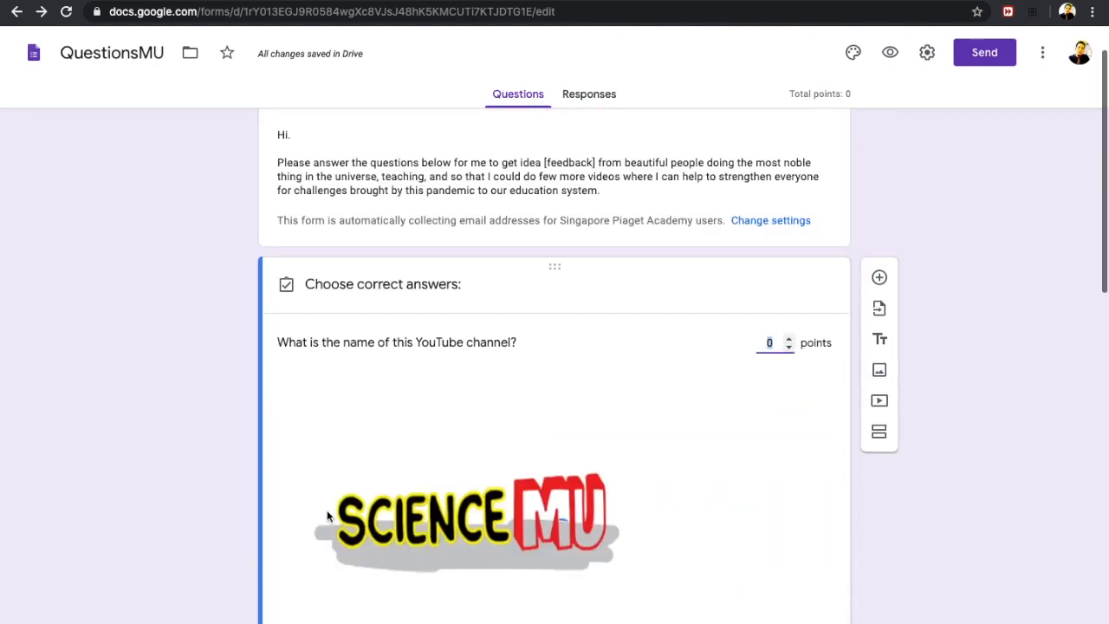
scroll(327, 517, "down", 2)
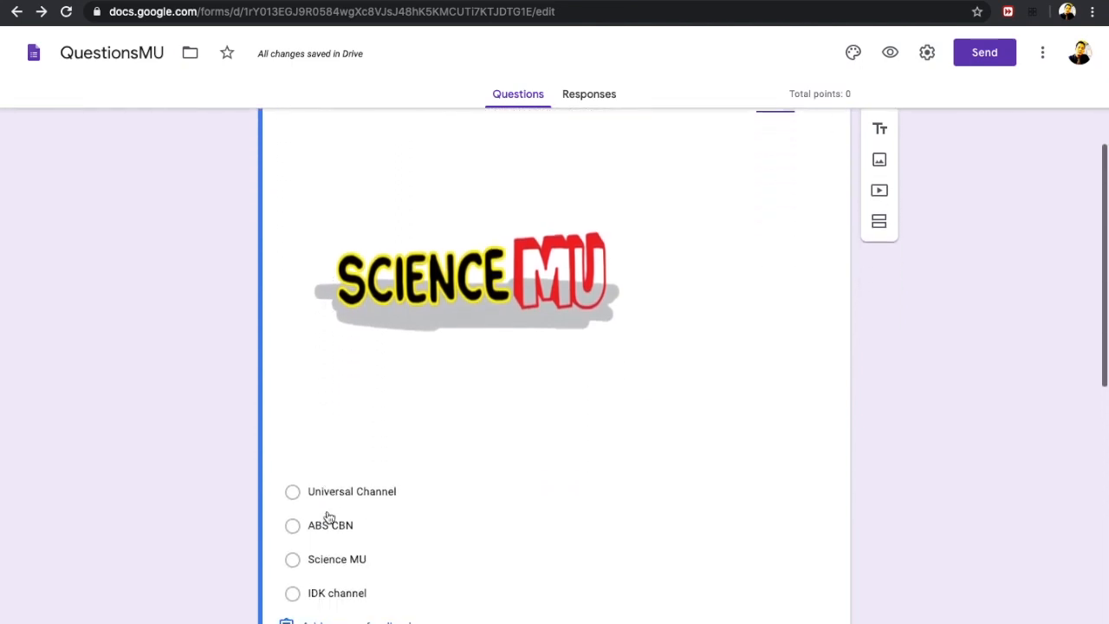
left_click(293, 433)
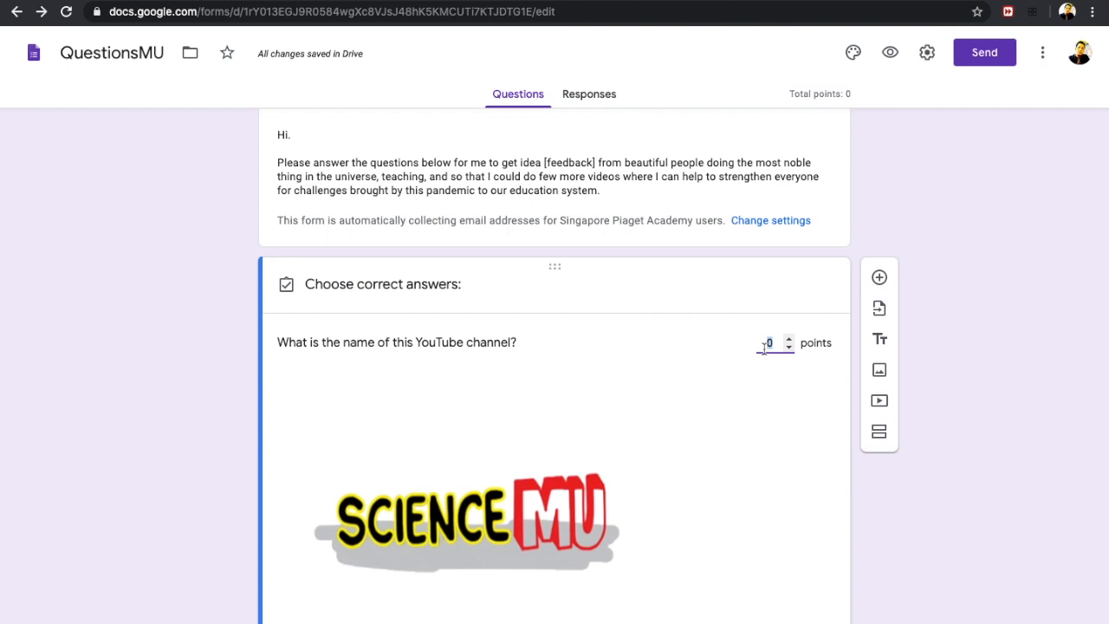
type("4")
left_click(800, 453)
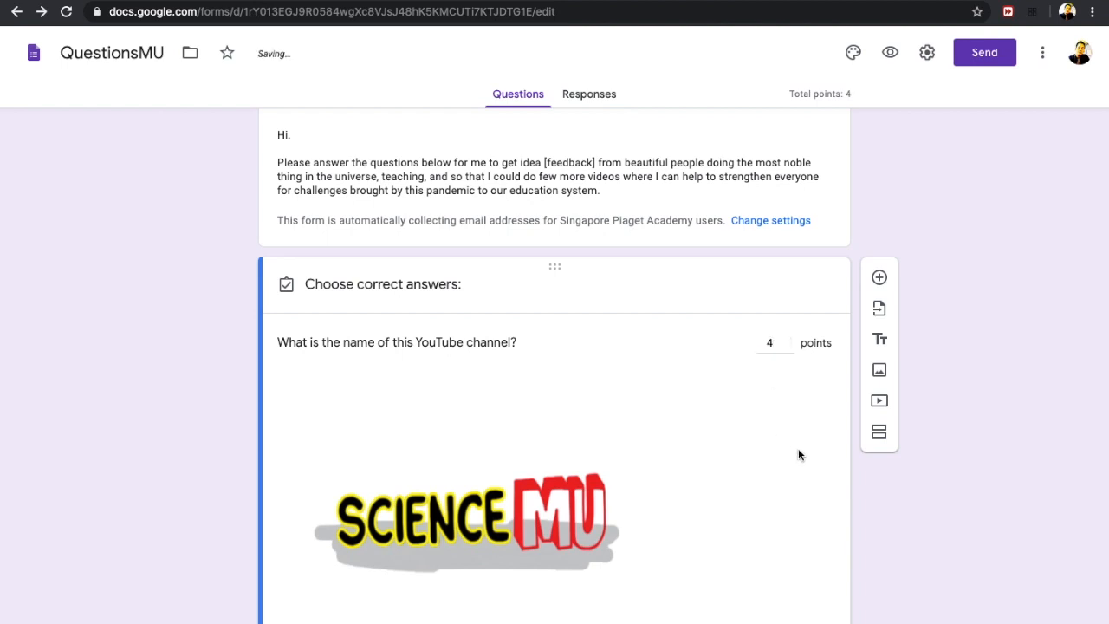
scroll(798, 449, "down", 5)
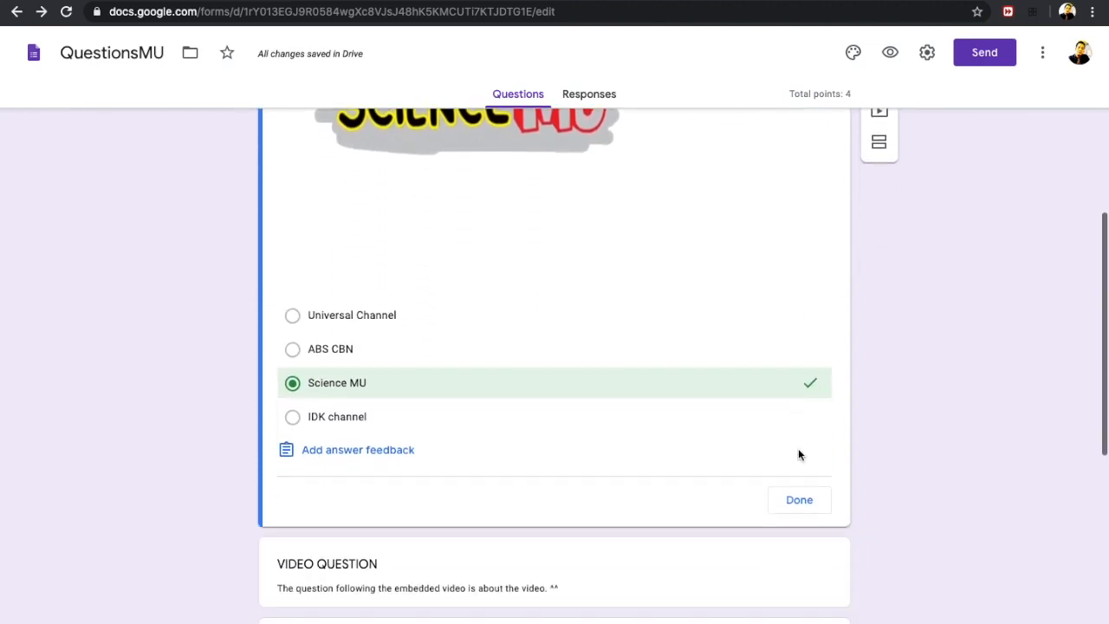
left_click(799, 496)
Add the feedback "Excellent... You got it right!" for correct answers to the YouTube channel question and save it
scroll(622, 536, "down", 5)
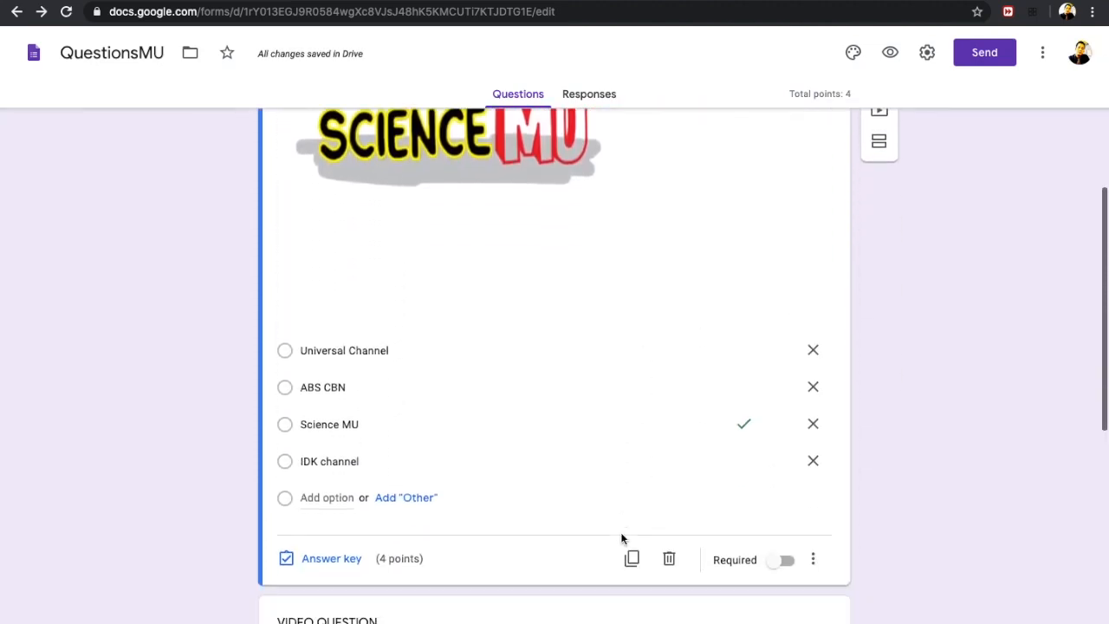
left_click(416, 547)
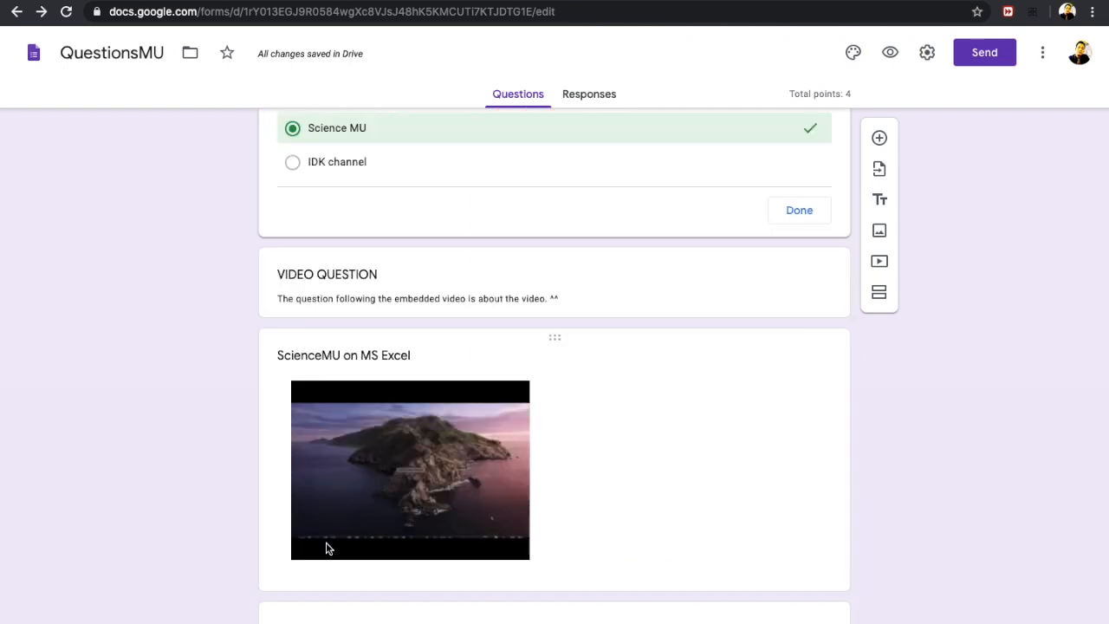
scroll(438, 482, "down", 5)
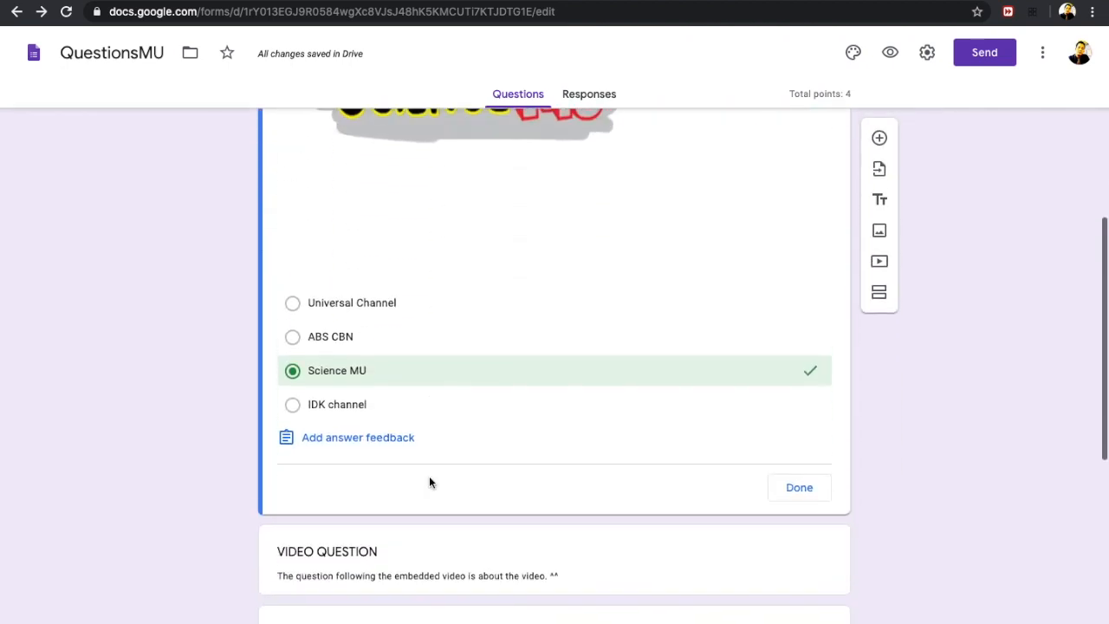
left_click(366, 438)
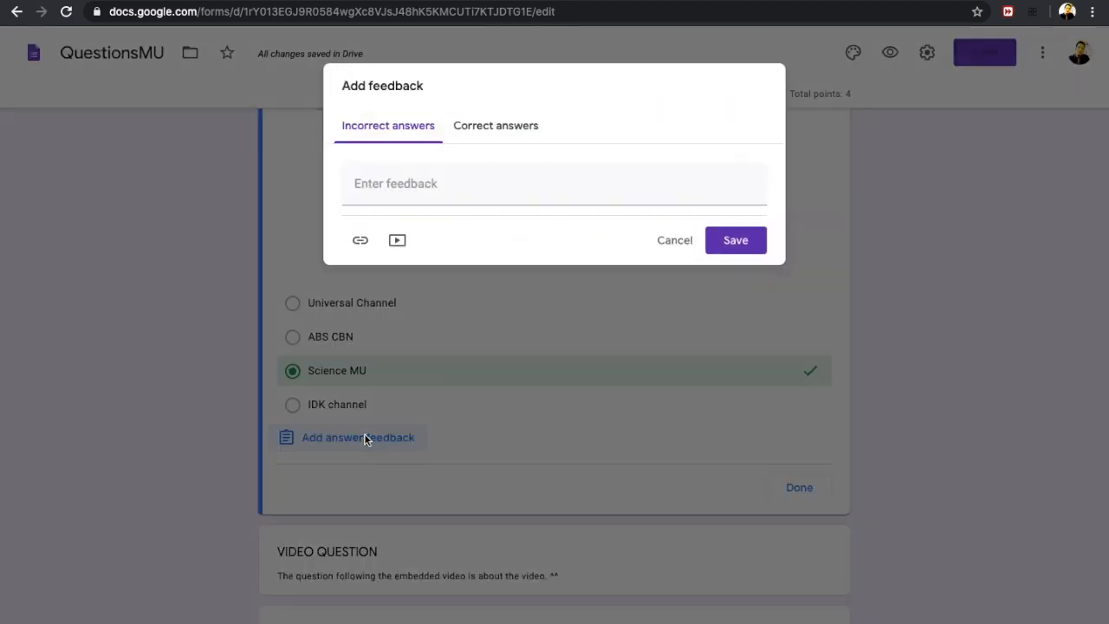
left_click(400, 195)
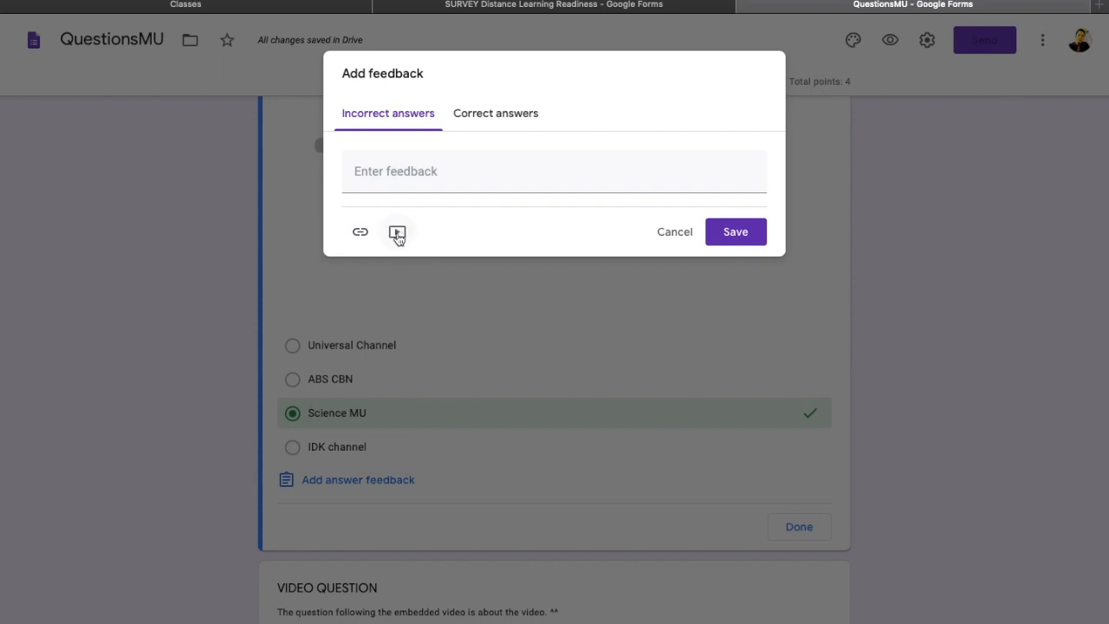
left_click(490, 122)
left_click(389, 178)
type("Exc")
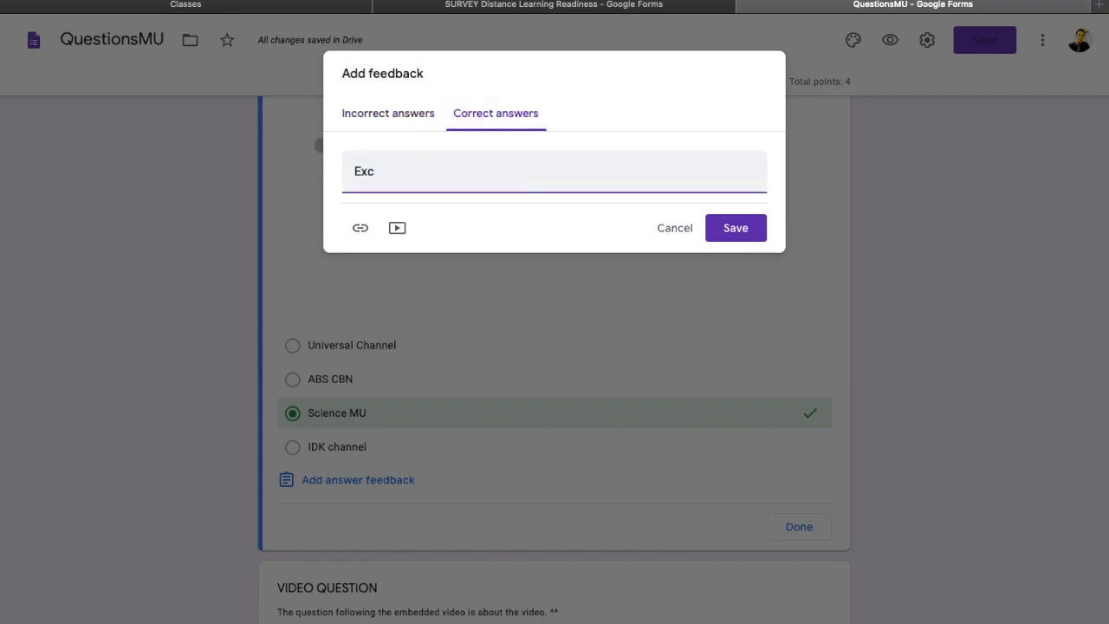
type("ellent... You got it right!")
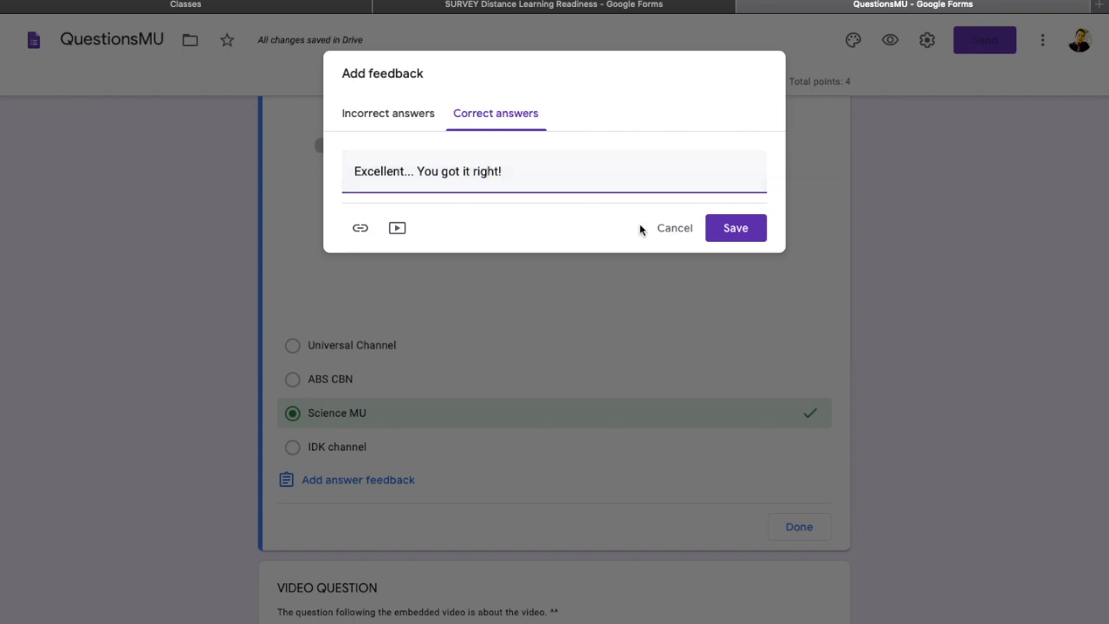
left_click(728, 232)
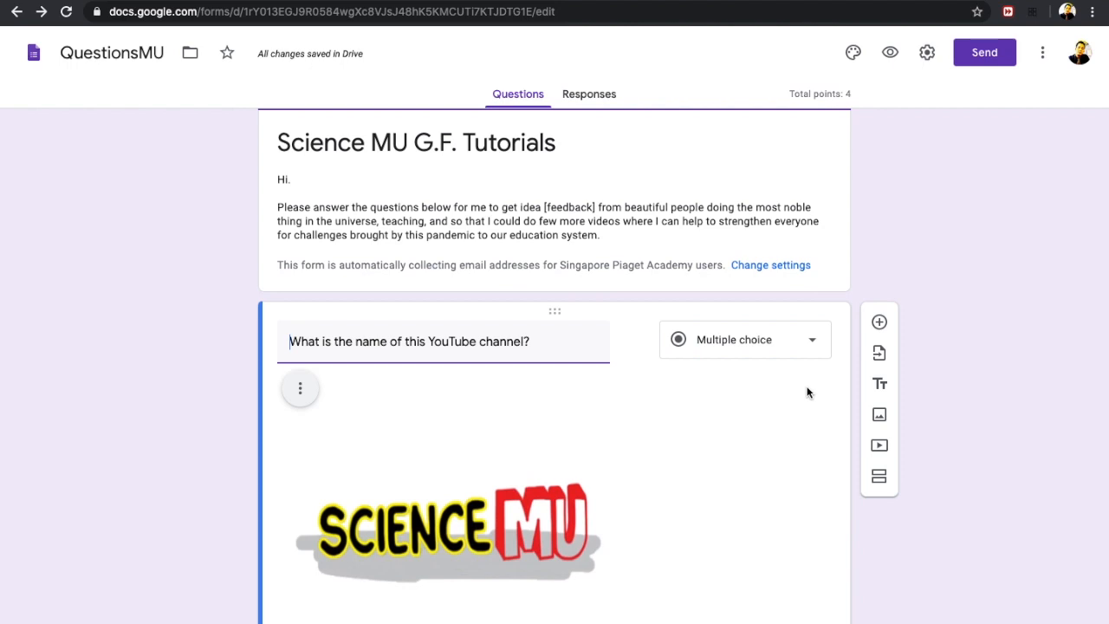
Make the YouTube channel question required and open the form's responses
scroll(807, 392, "down", 6)
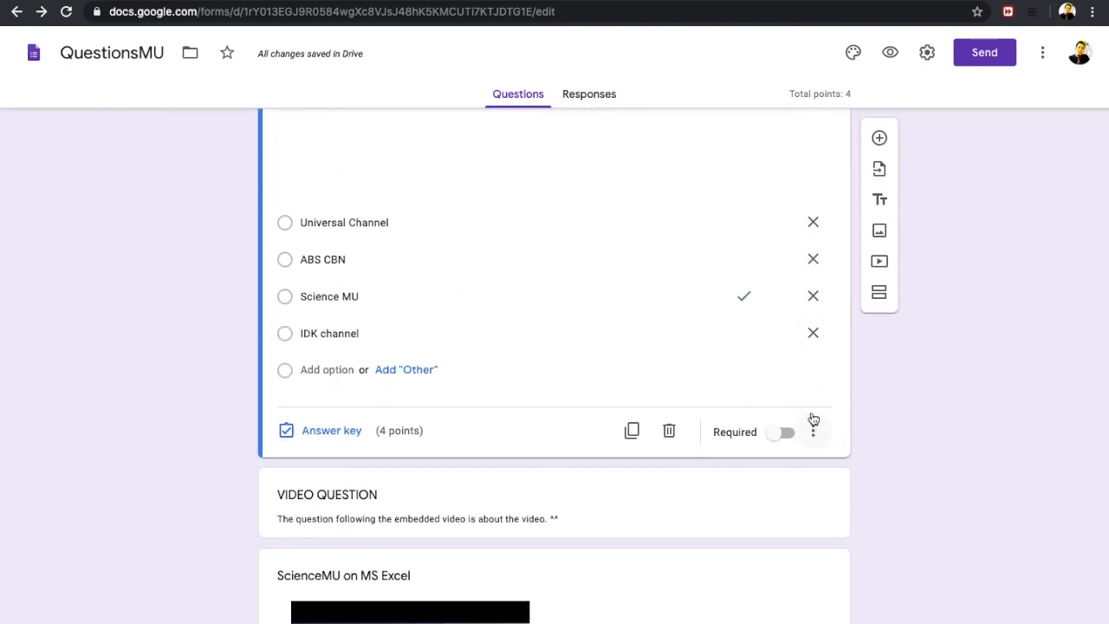
left_click(785, 433)
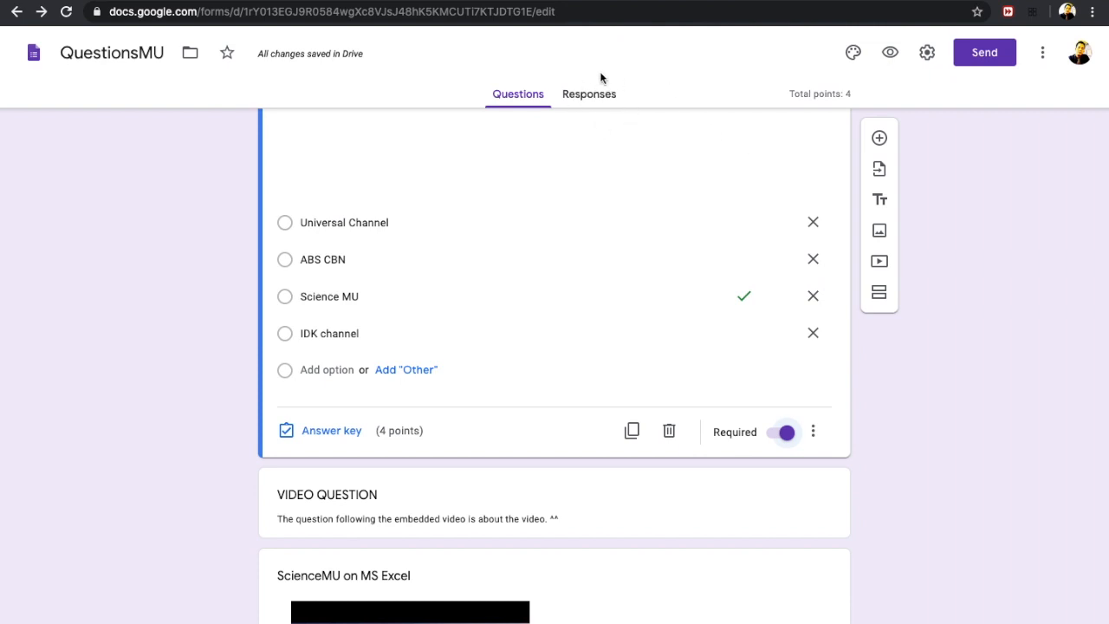
left_click(597, 102)
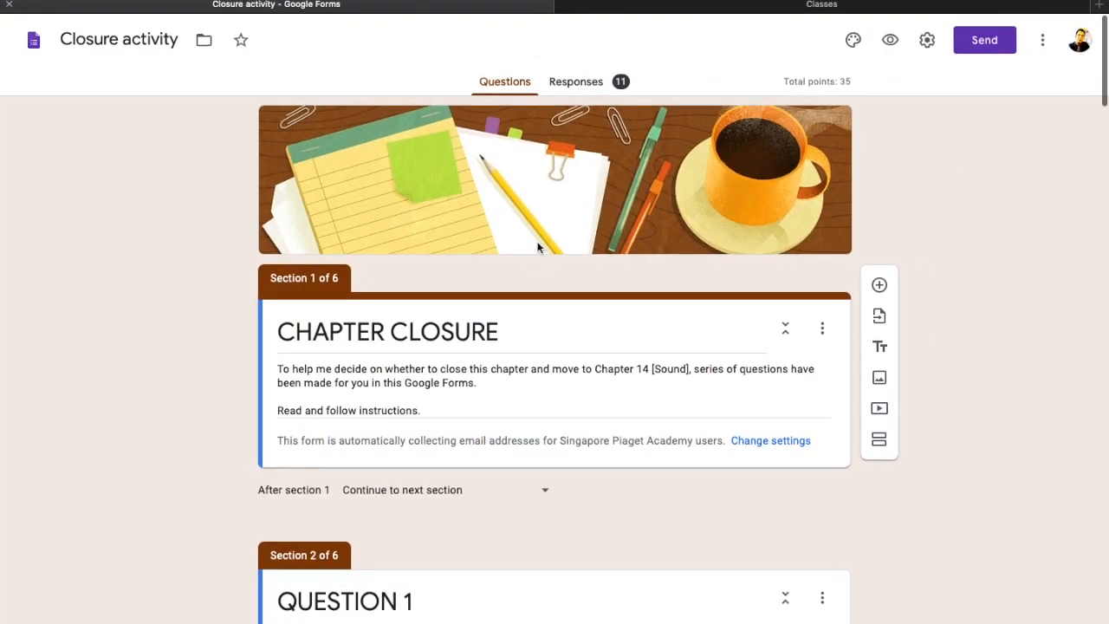
Look through the Closure activity form's questions and its response summary, including insights, respondents' scores, answer charts and uploaded files
scroll(560, 364, "down", 20)
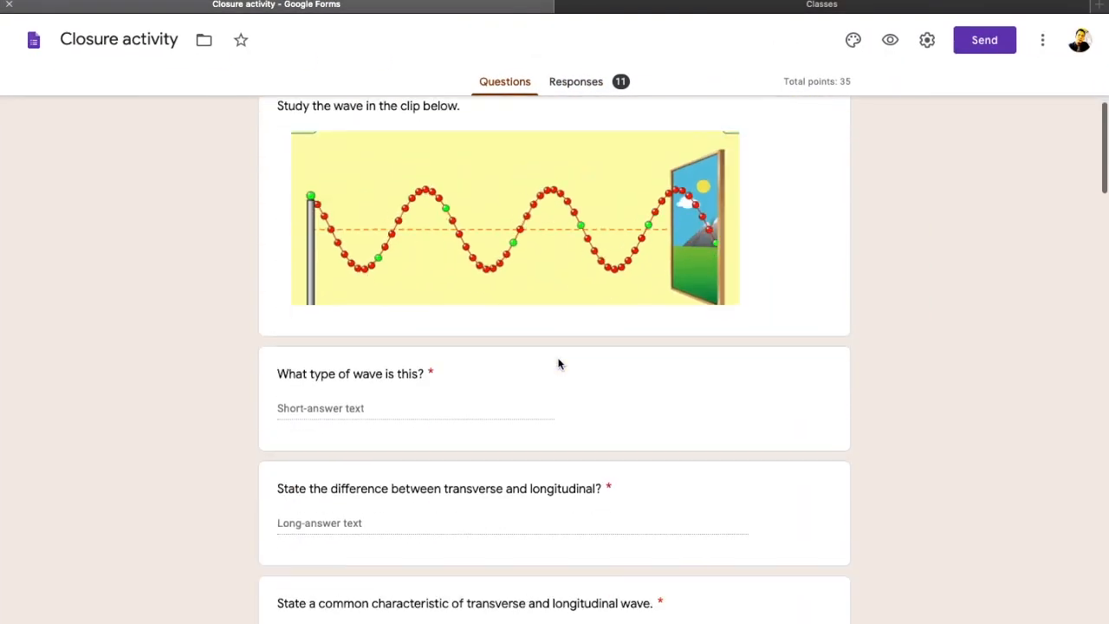
scroll(559, 364, "down", 20)
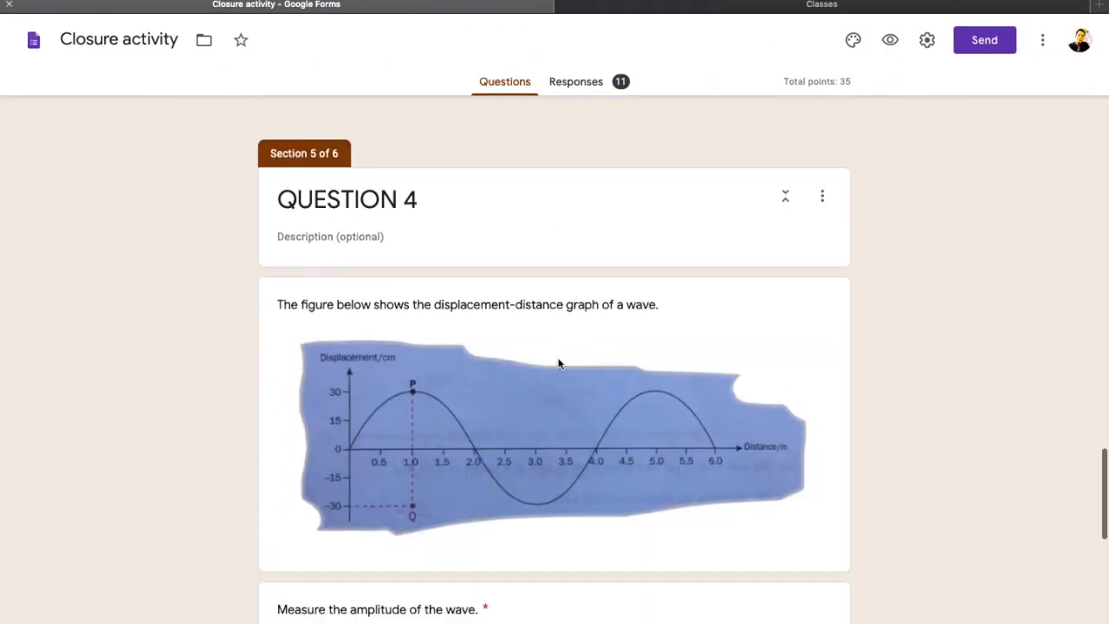
left_click(584, 90)
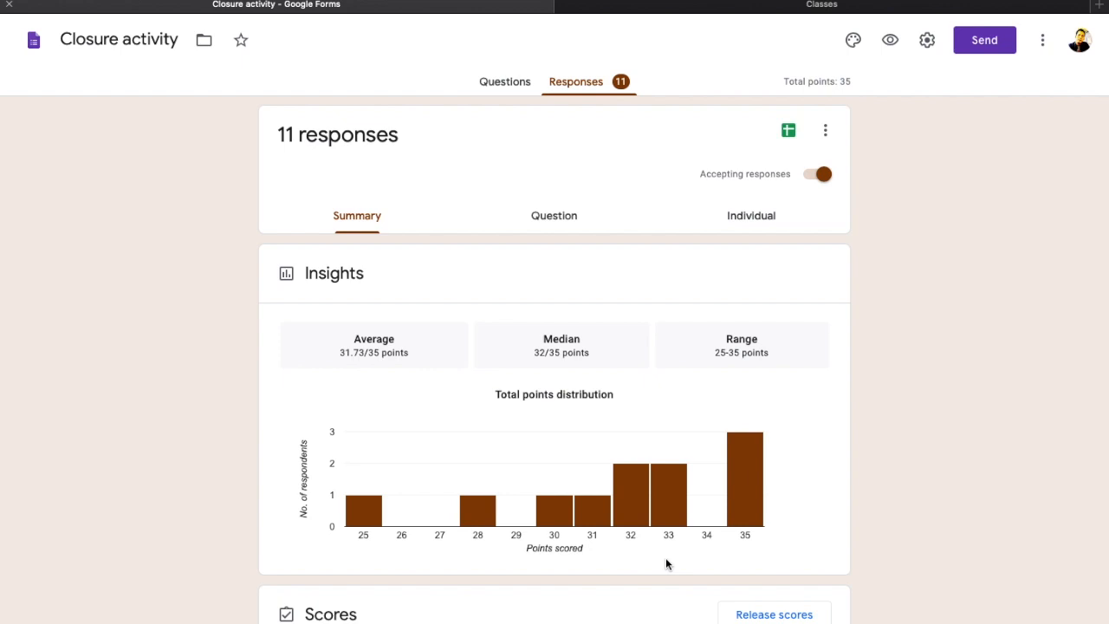
scroll(667, 564, "down", 6)
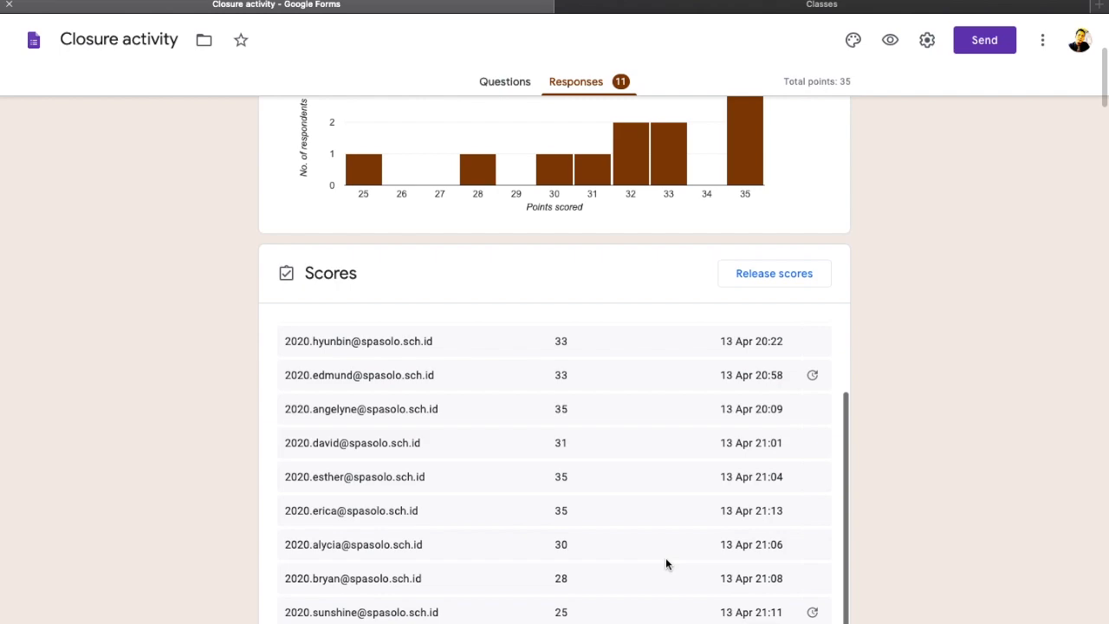
scroll(973, 502, "down", 5)
scroll(973, 503, "down", 15)
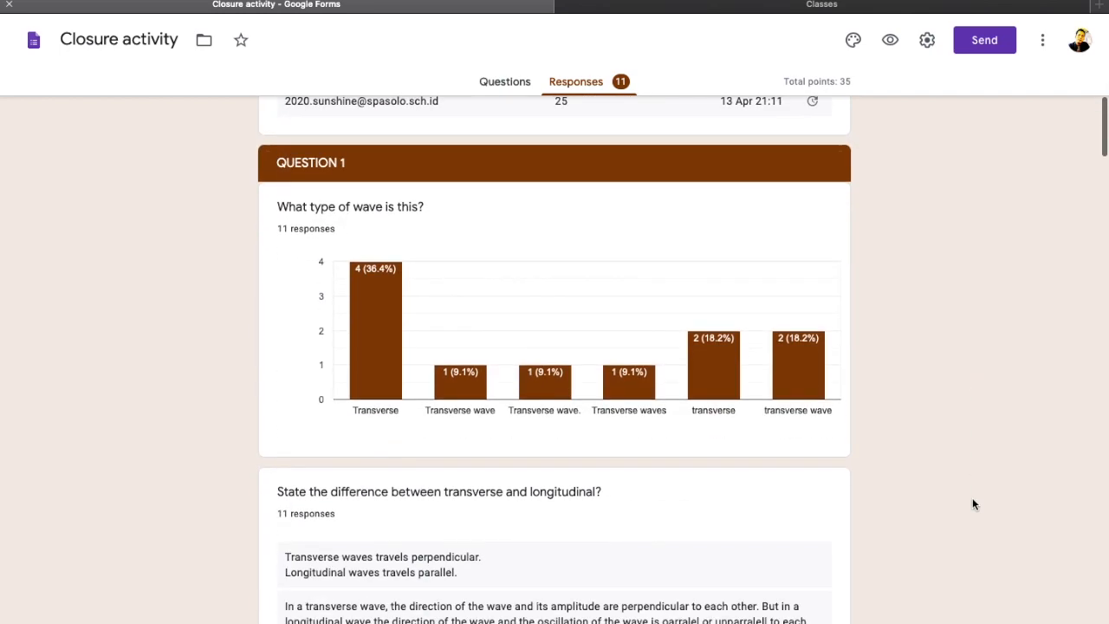
scroll(973, 504, "down", 20)
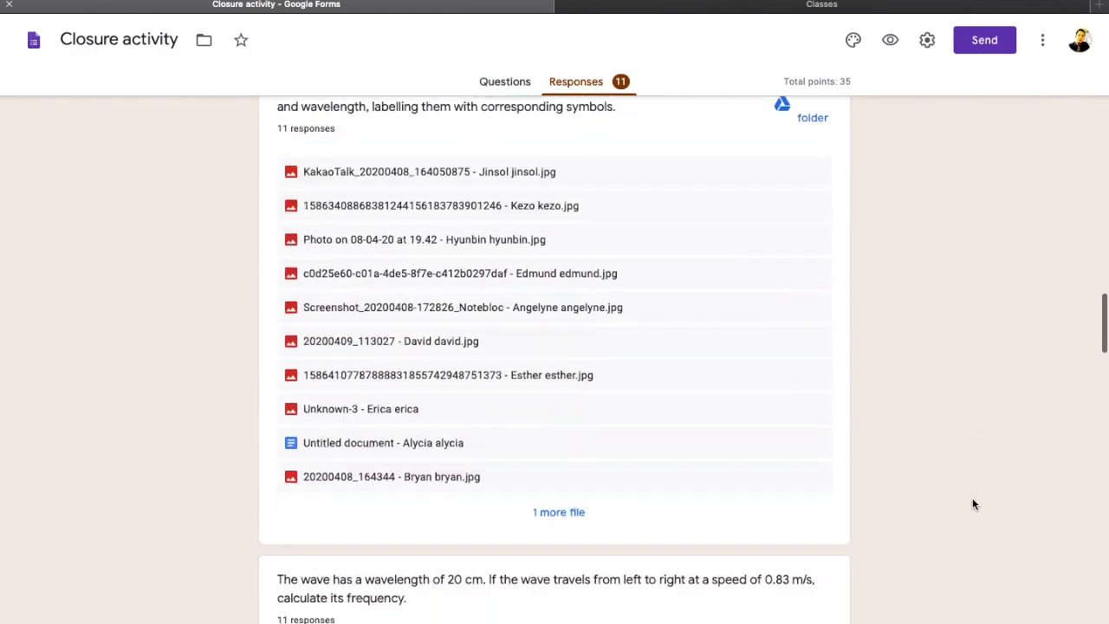
Switch to the PUSH OR PULL form and examine its response summary: points distribution, scores and correct answers per question
key("ctrl+Right")
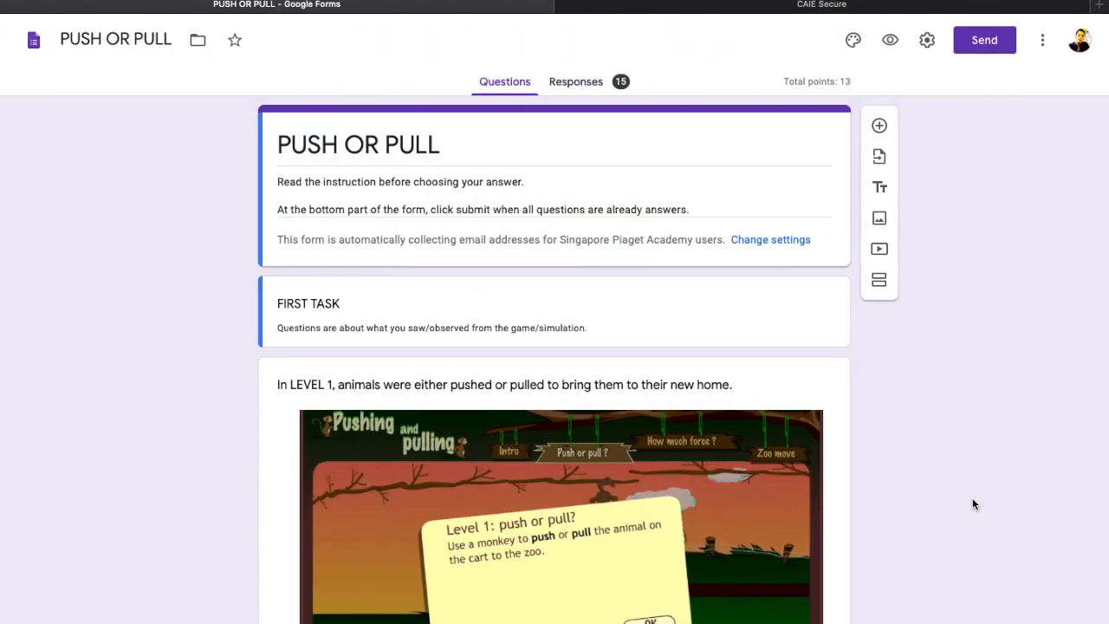
scroll(621, 357, "down", 20)
left_click(574, 83)
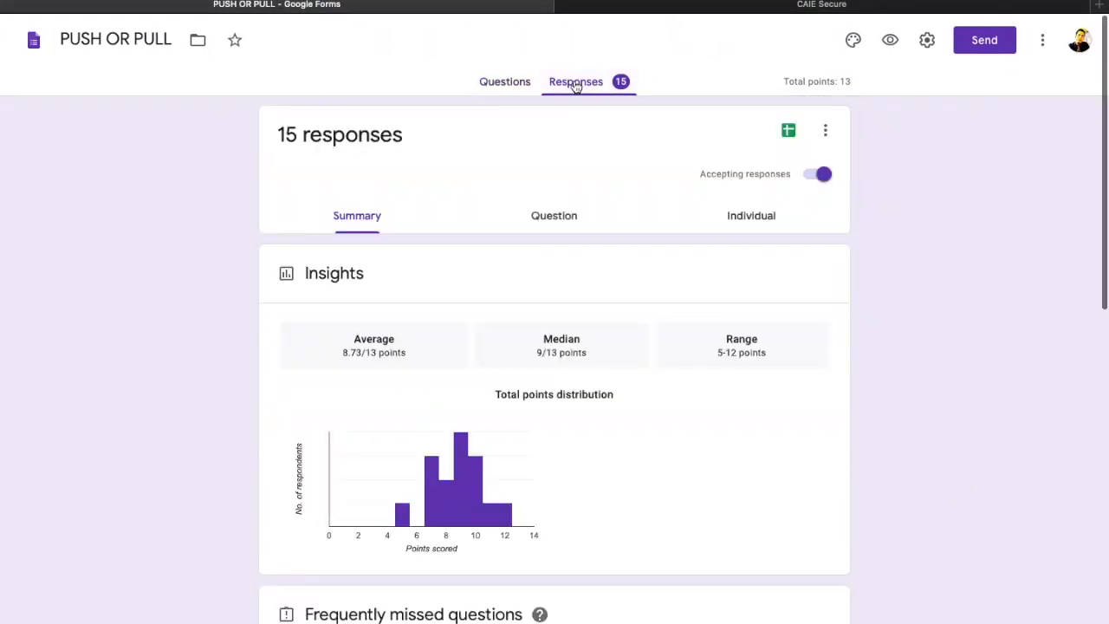
mouse_move(556, 494)
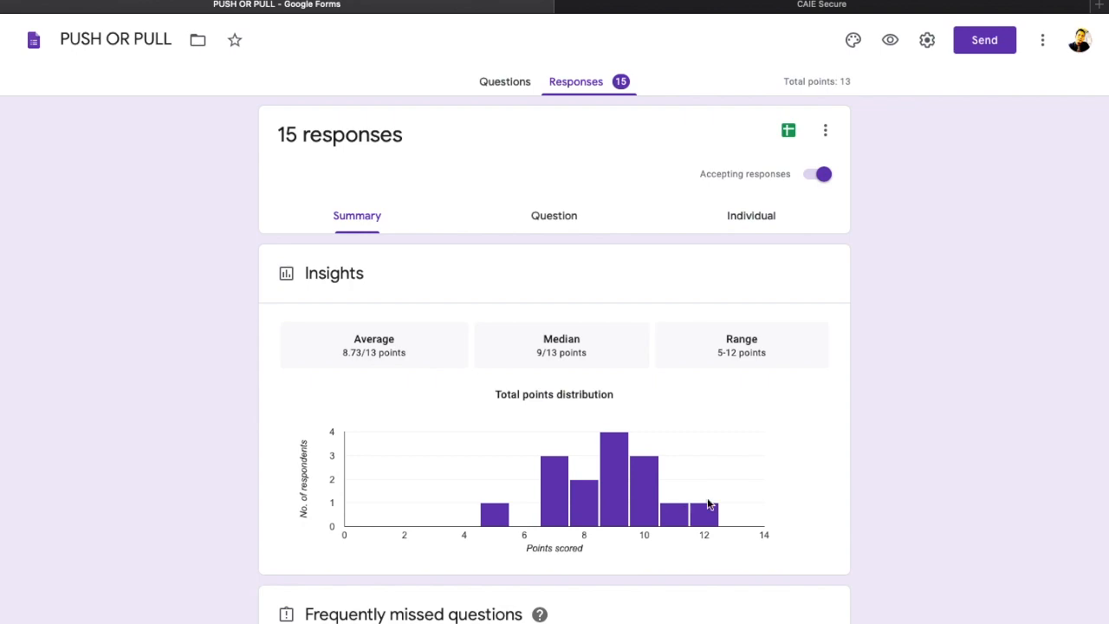
scroll(869, 555, "down", 5)
scroll(869, 554, "down", 3)
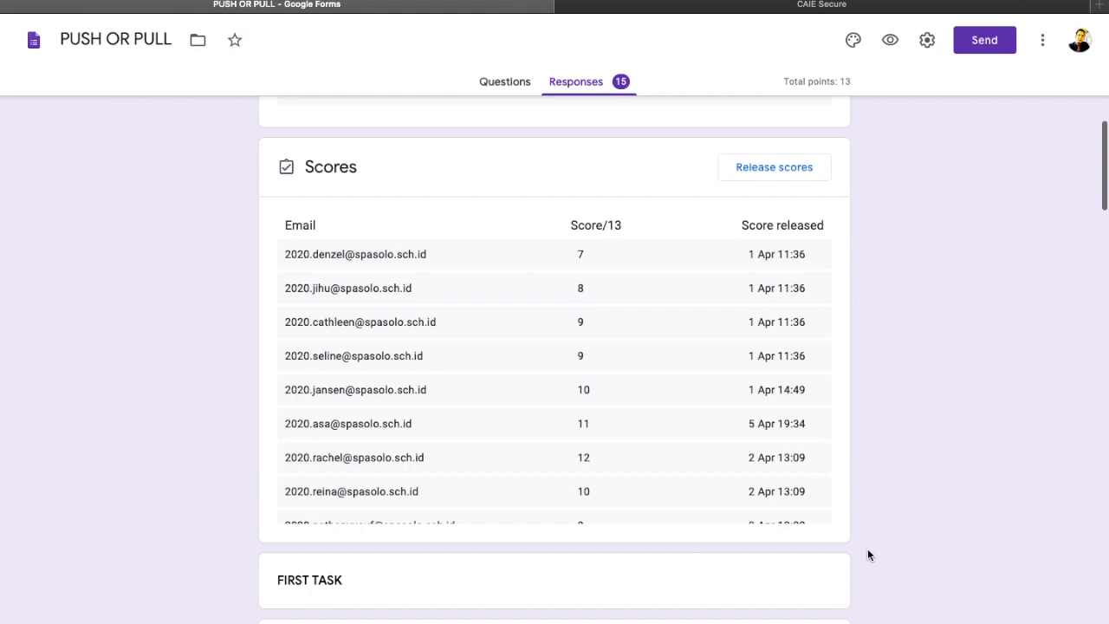
scroll(869, 554, "down", 8)
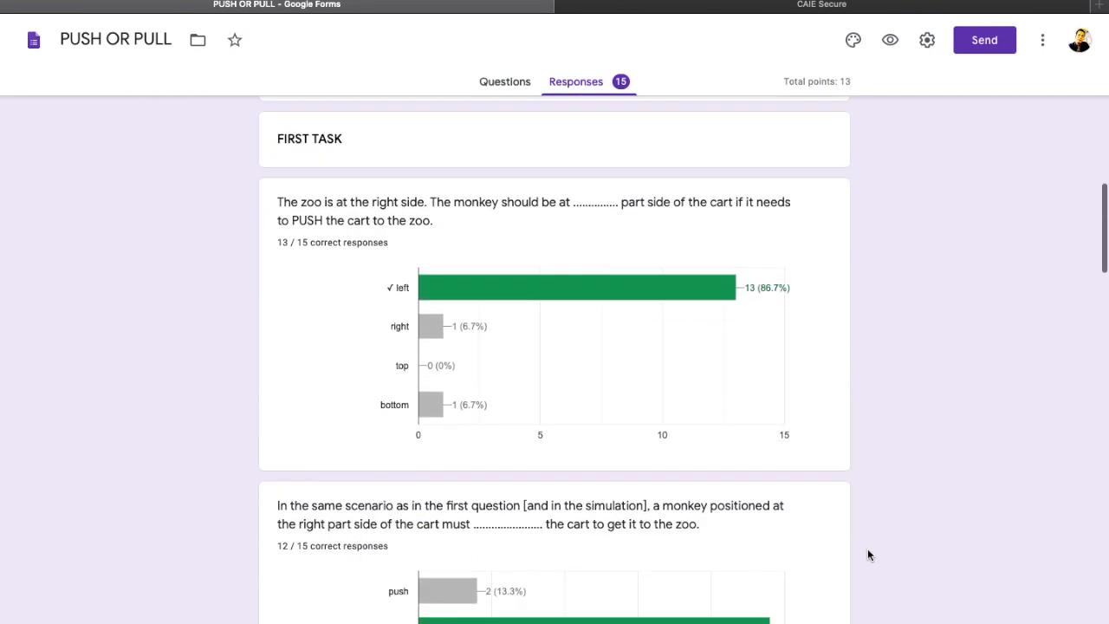
scroll(869, 554, "down", 8)
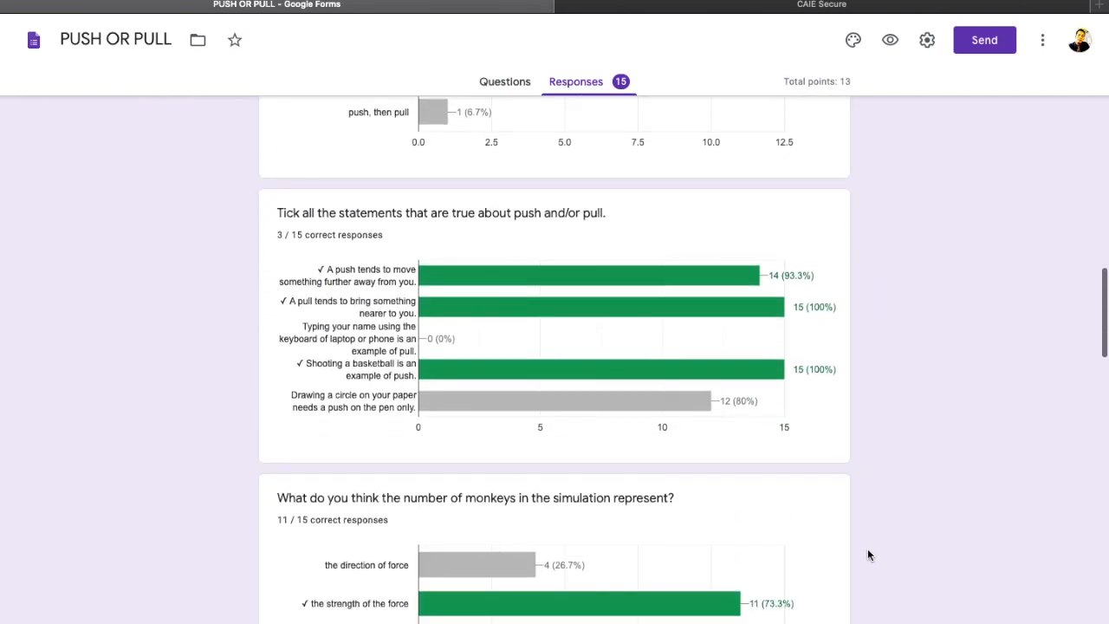
scroll(869, 555, "down", 13)
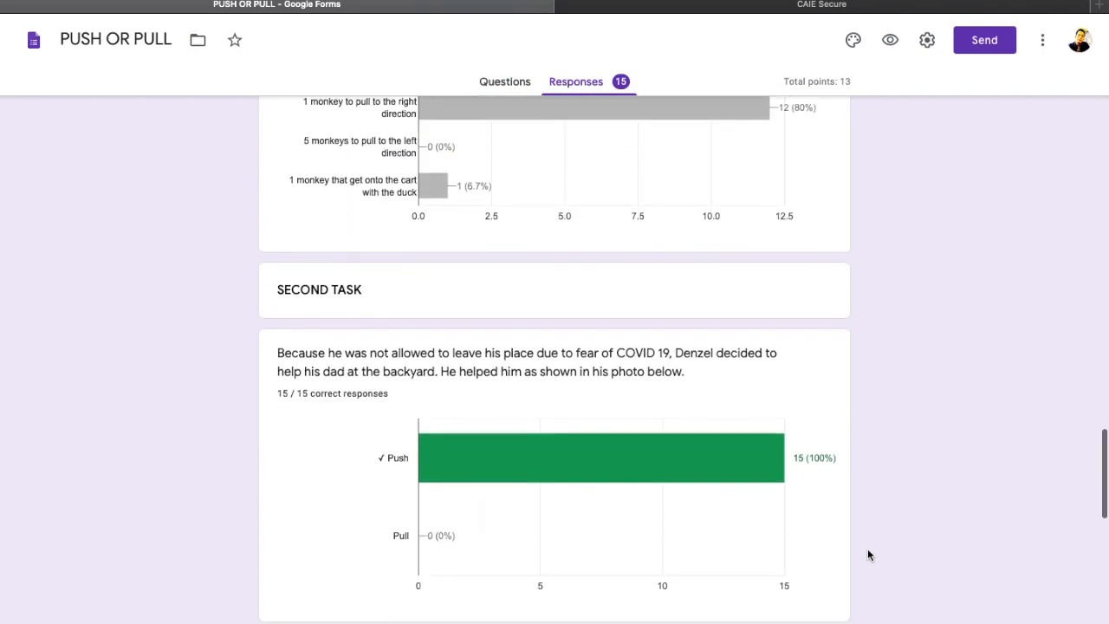
scroll(869, 555, "down", 4)
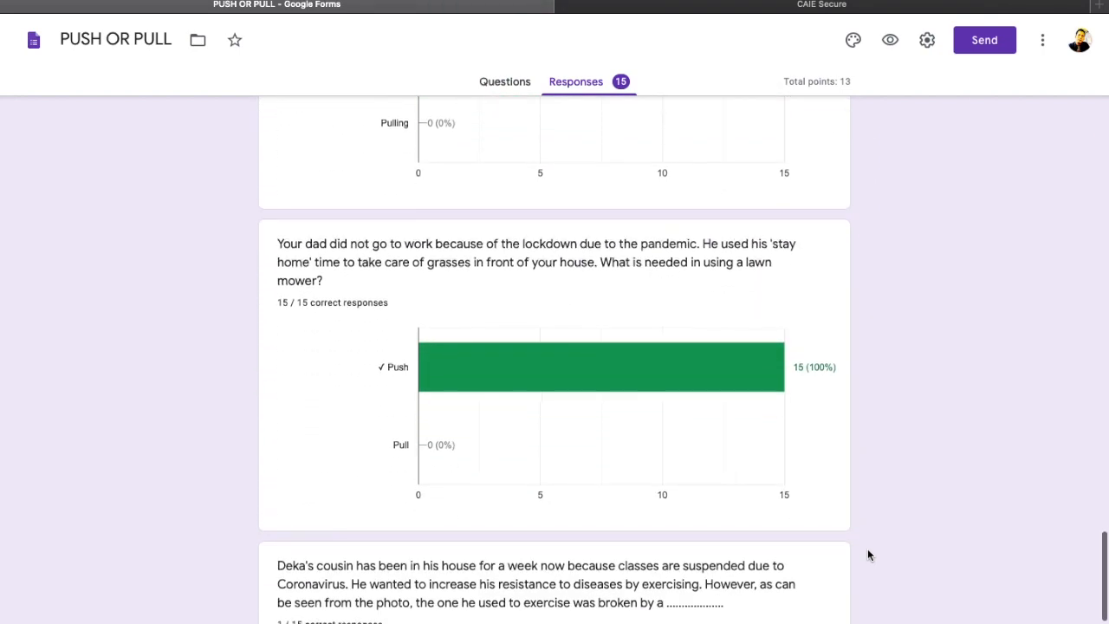
scroll(885, 417, "down", 2)
Switch to the SURVEY Distance Learning Readiness form and examine the pie and bar charts of its responses
key("ctrl+Right")
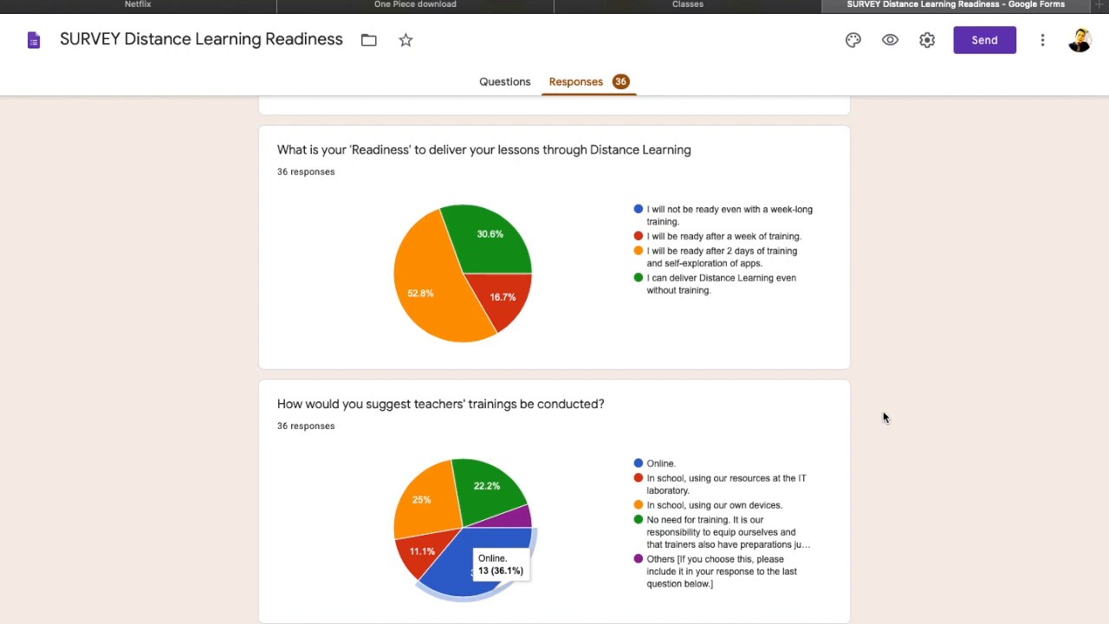
scroll(884, 413, "up", 5)
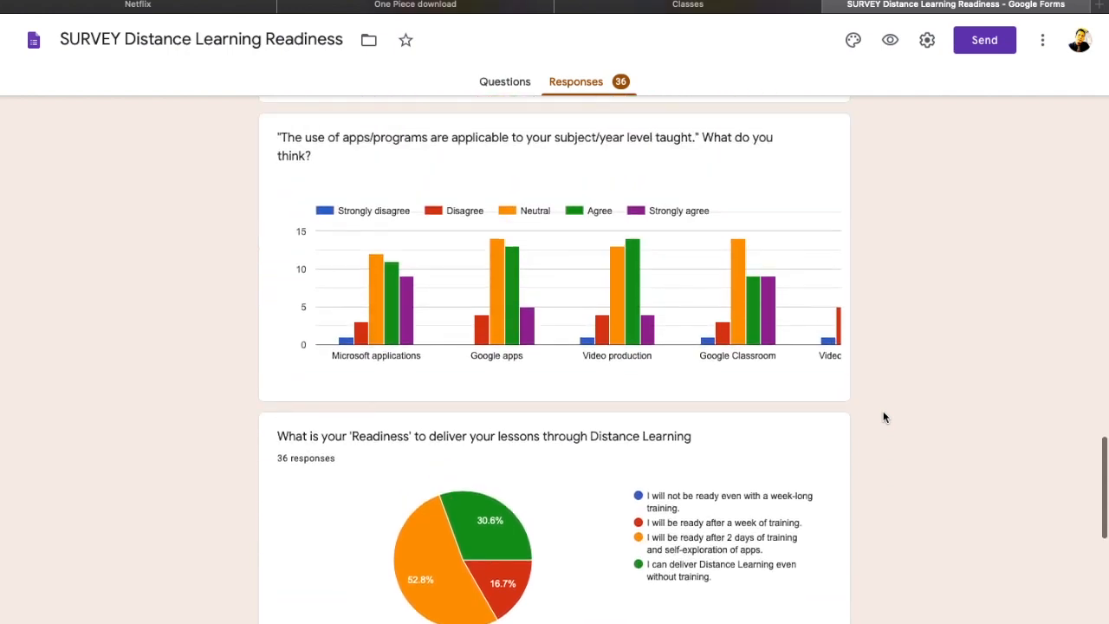
scroll(883, 417, "up", 5)
scroll(883, 417, "up", 7)
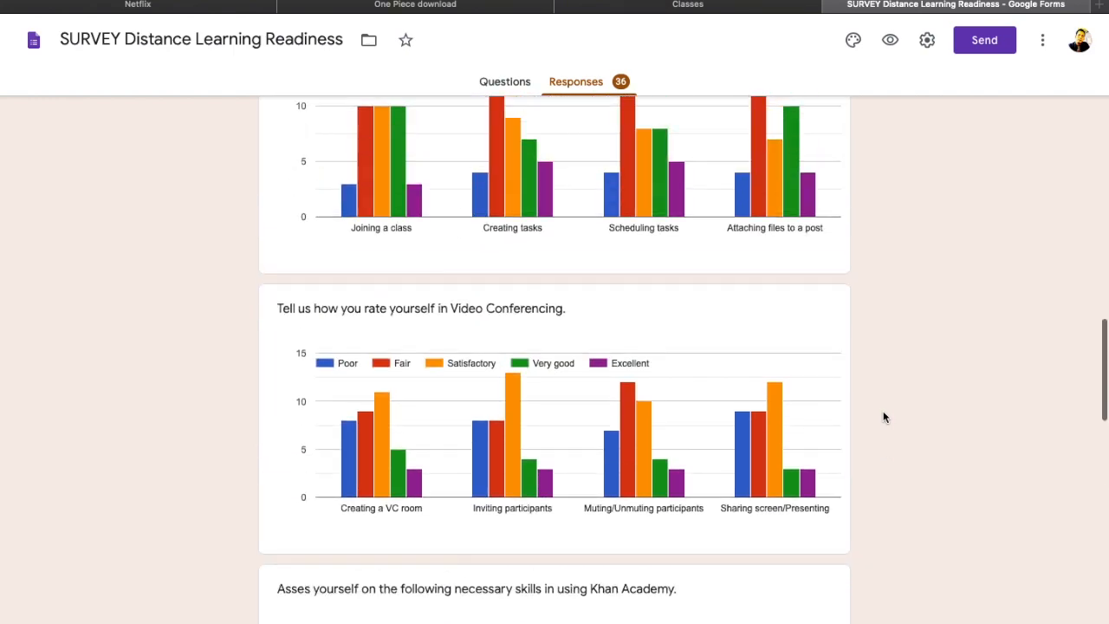
scroll(883, 417, "up", 5)
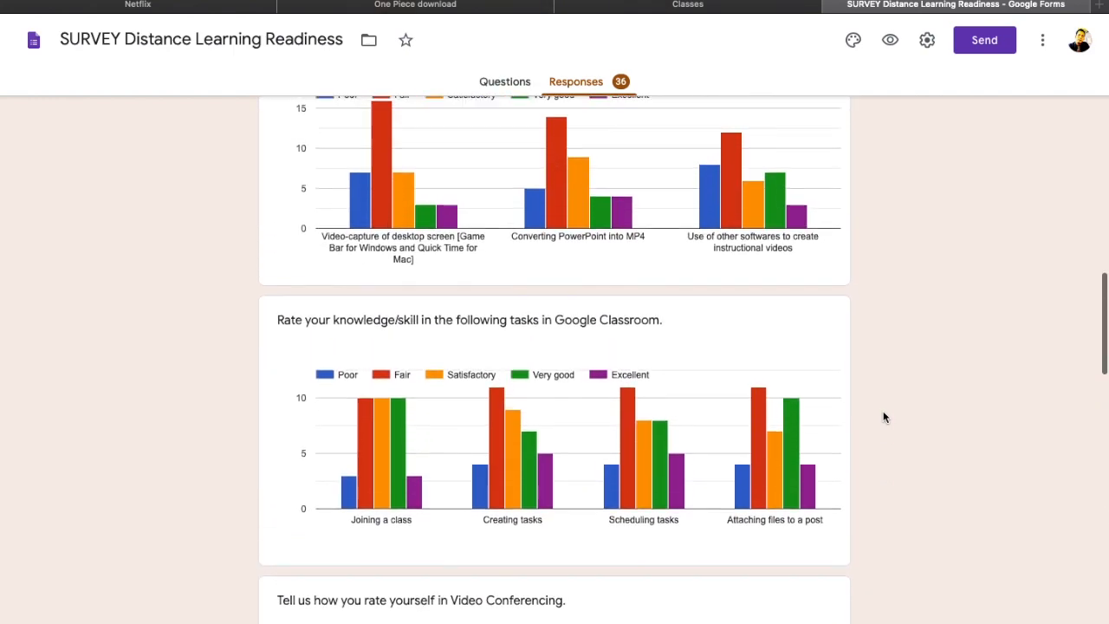
Open the survey's responses in the linked Google Sheets spreadsheet and look through the timestamped rows of answers
scroll(883, 417, "up", 7)
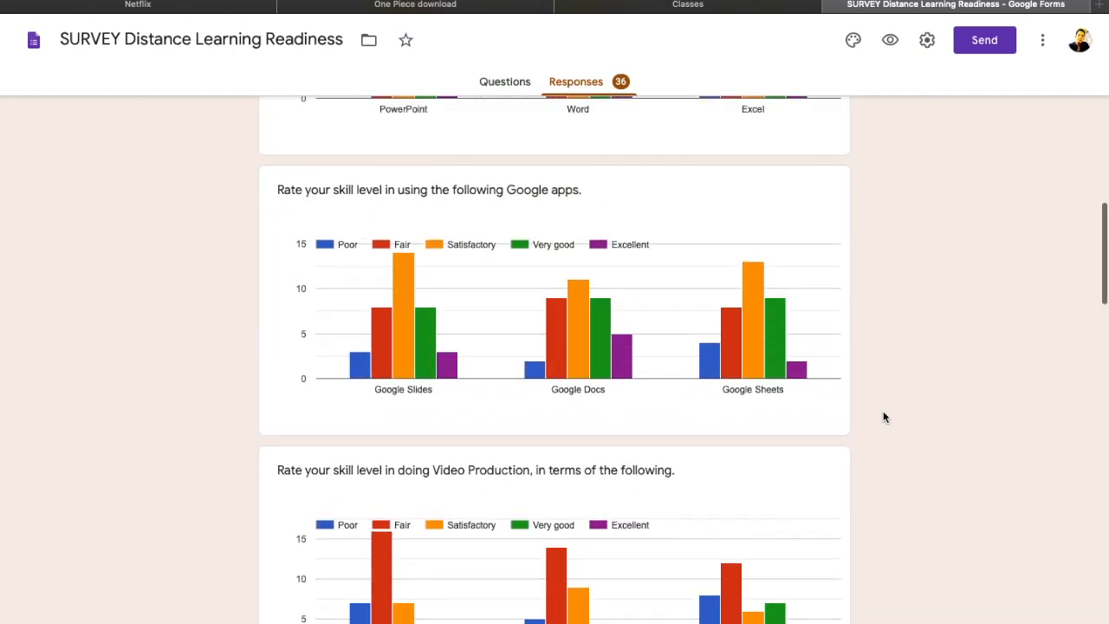
scroll(883, 417, "up", 4)
scroll(883, 416, "up", 4)
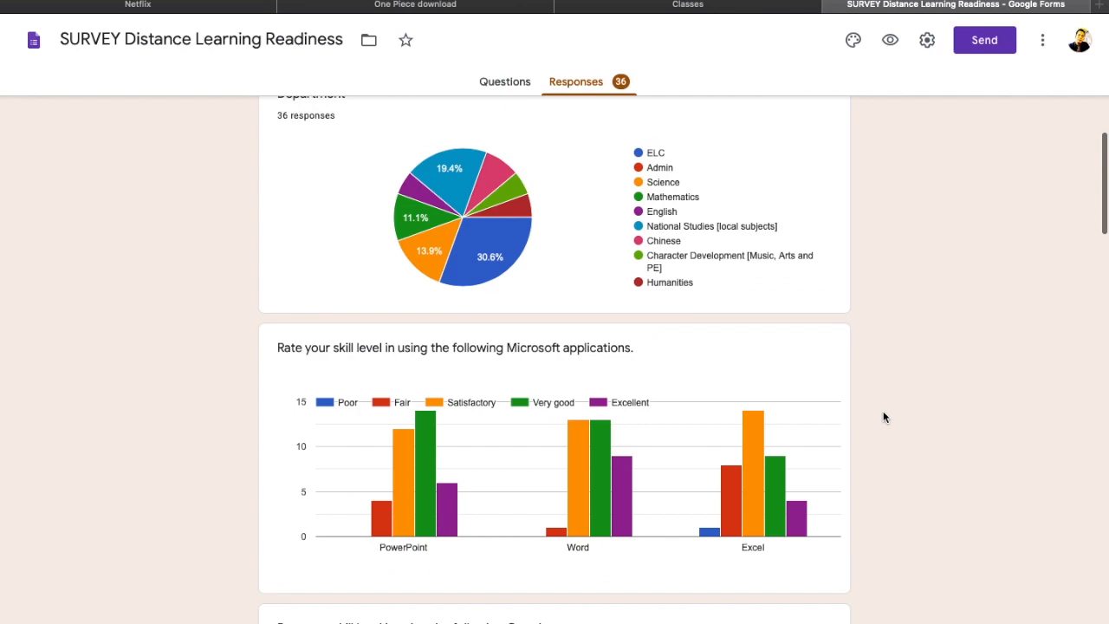
scroll(883, 413, "up", 10)
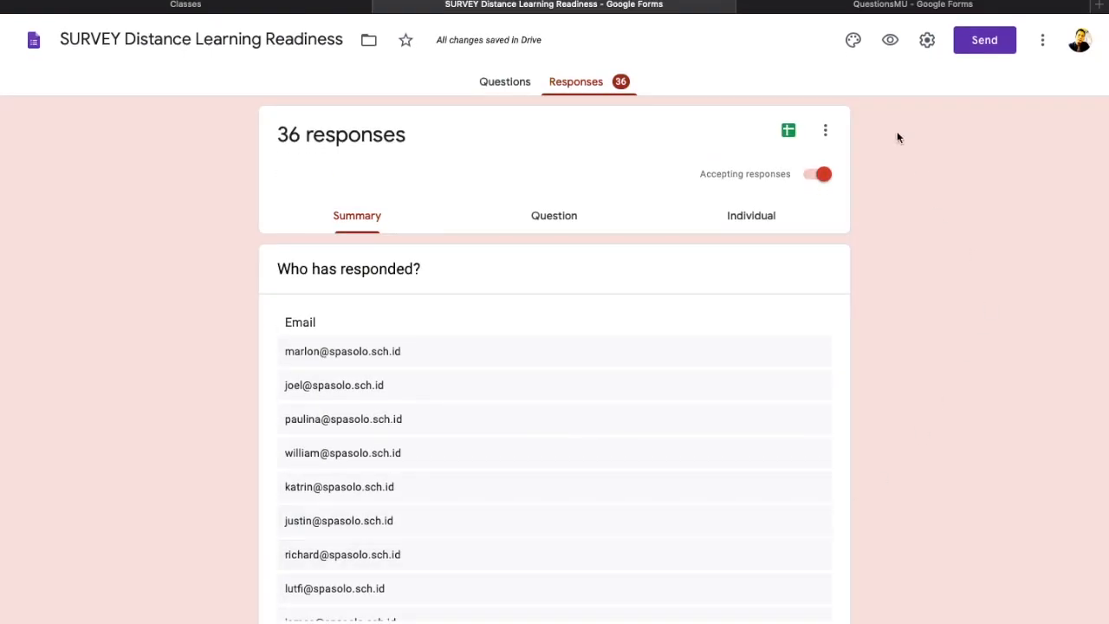
left_click(788, 133)
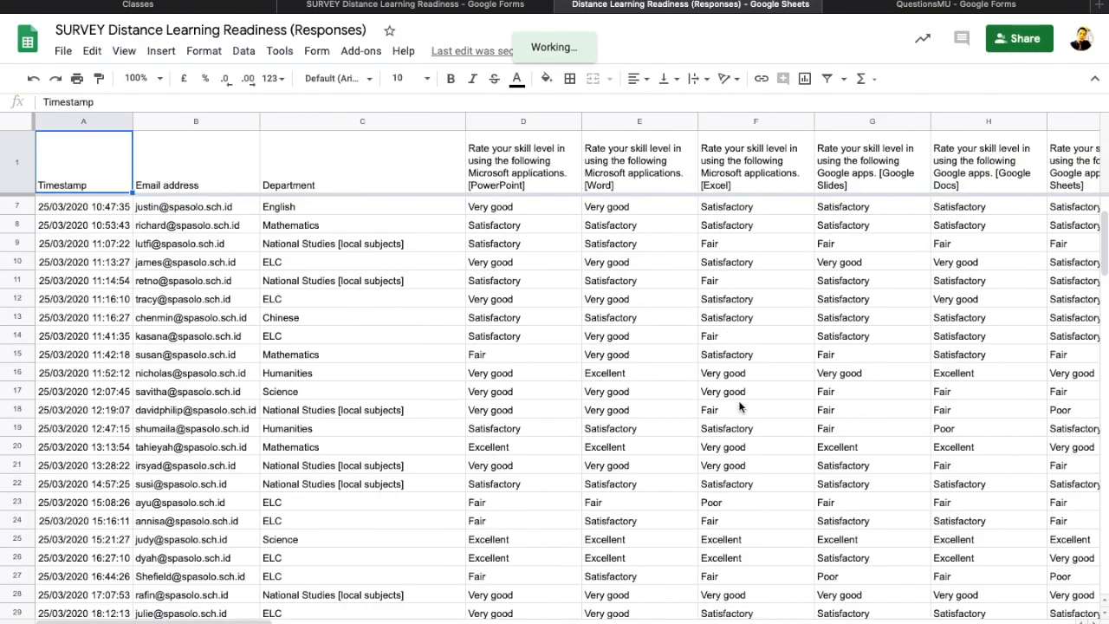
scroll(739, 407, "down", 5)
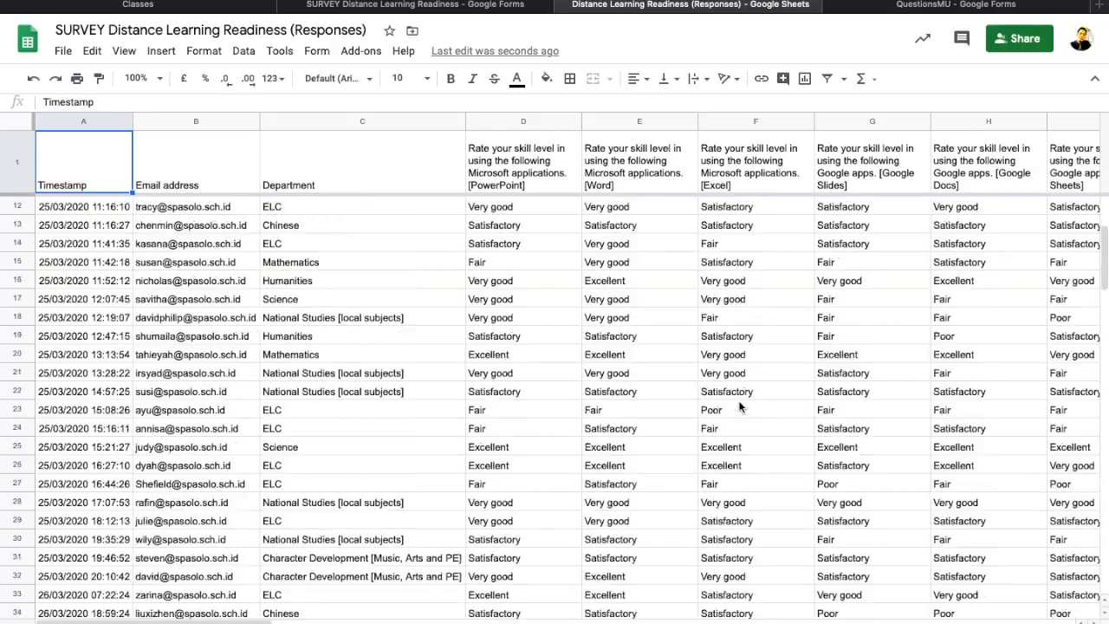
scroll(740, 407, "up", 5)
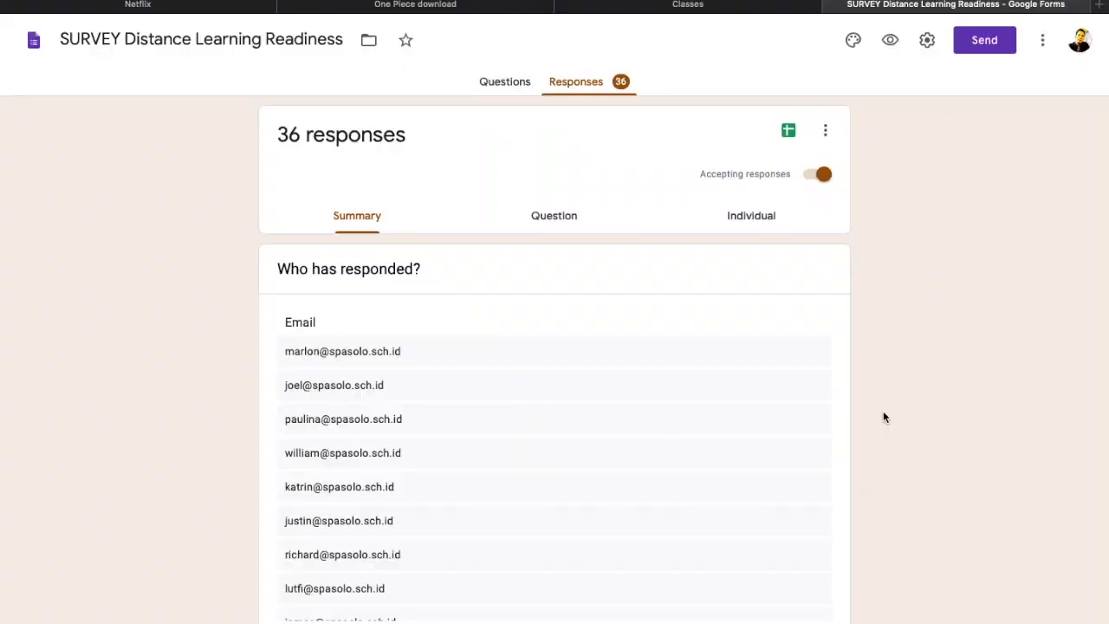
Change the SURVEY Distance Learning Readiness form's theme color to red and review the department and Microsoft skills charts in its response summary
left_click(854, 42)
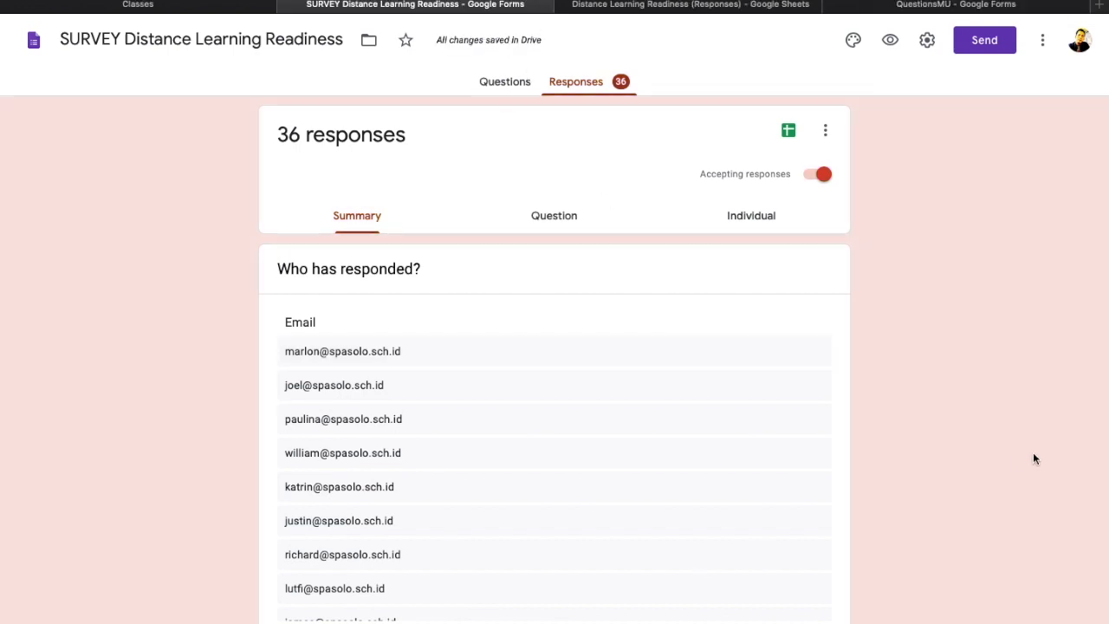
scroll(1033, 451, "down", 3)
scroll(1033, 459, "down", 5)
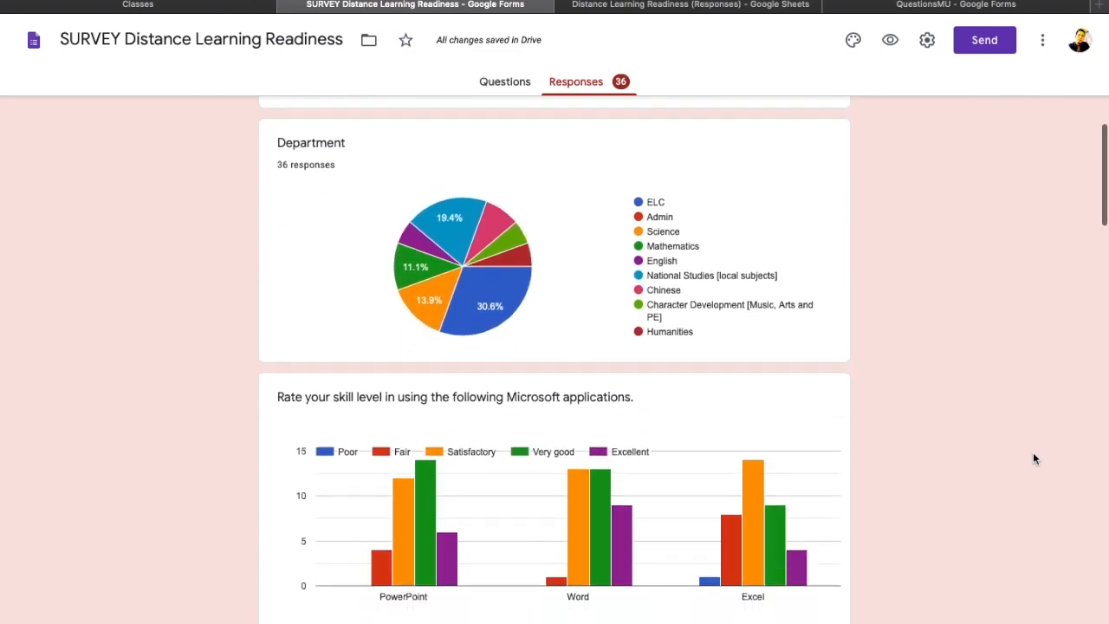